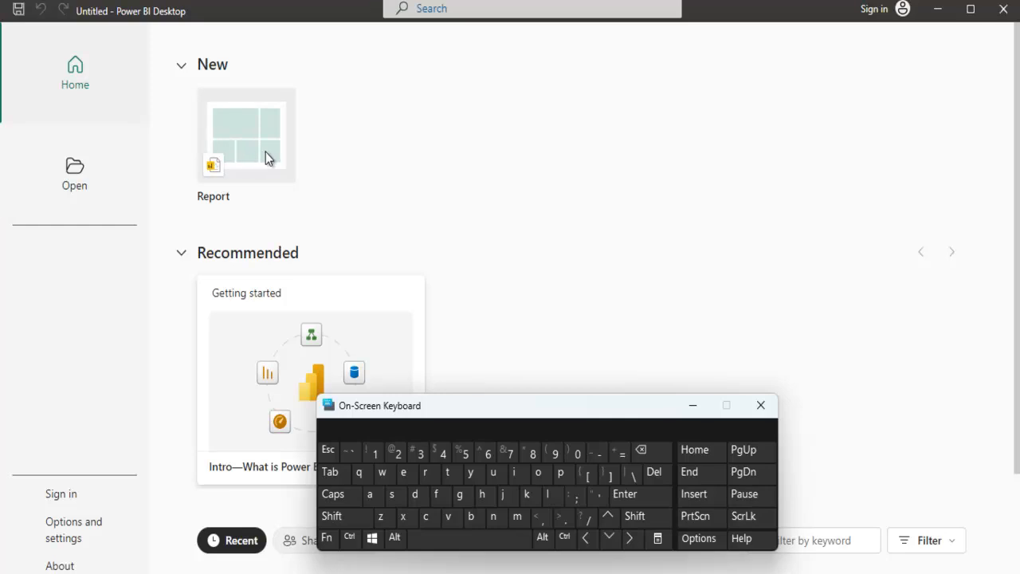
# Create a blank report and import the Excel workbook Kevin Cookie Company Financials from the Downloads folder.
pyautogui.click(265, 152)
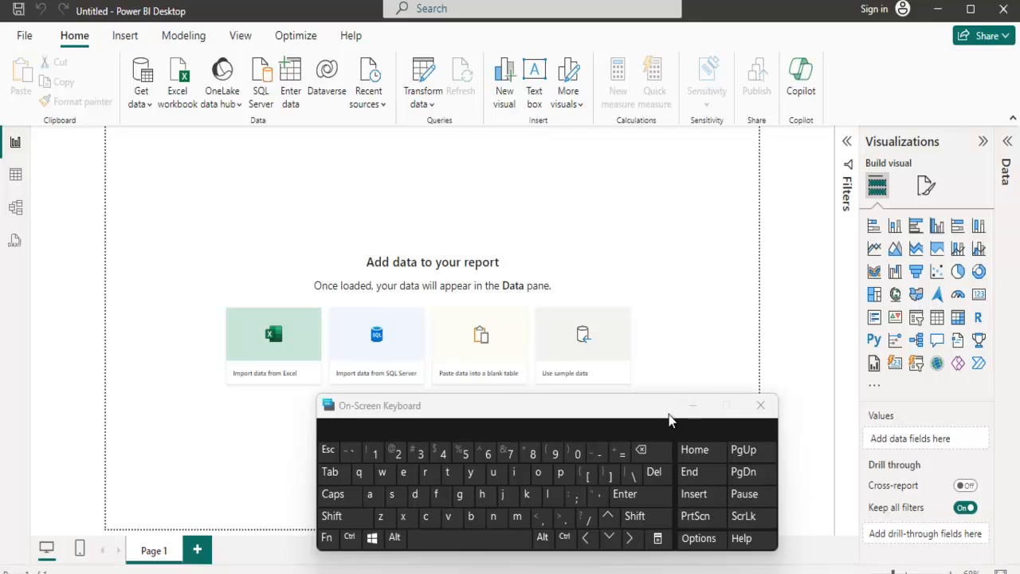
pyautogui.moveTo(631, 412); pyautogui.dragTo(359, 524)
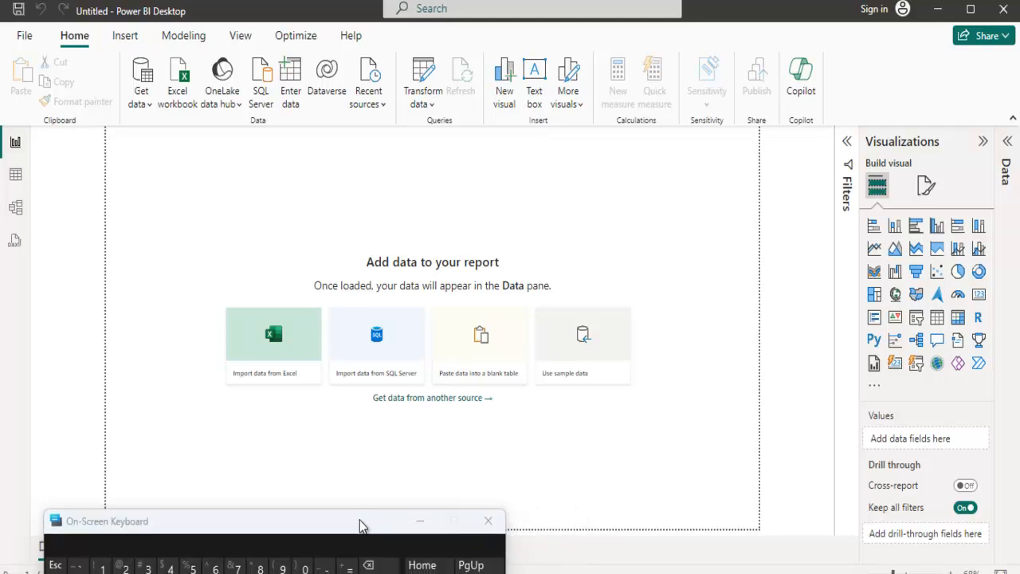
pyautogui.click(148, 106)
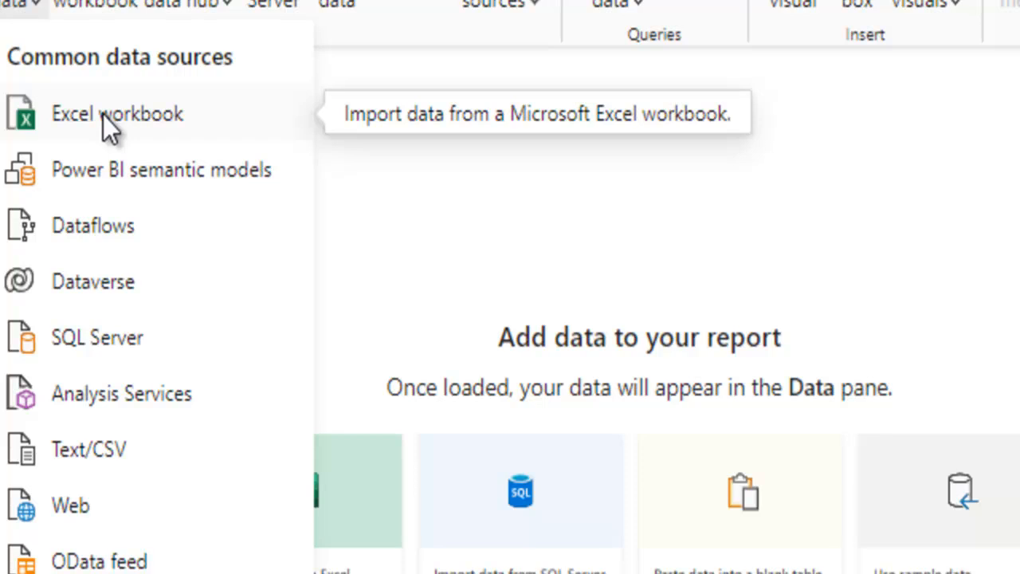
pyautogui.click(111, 114)
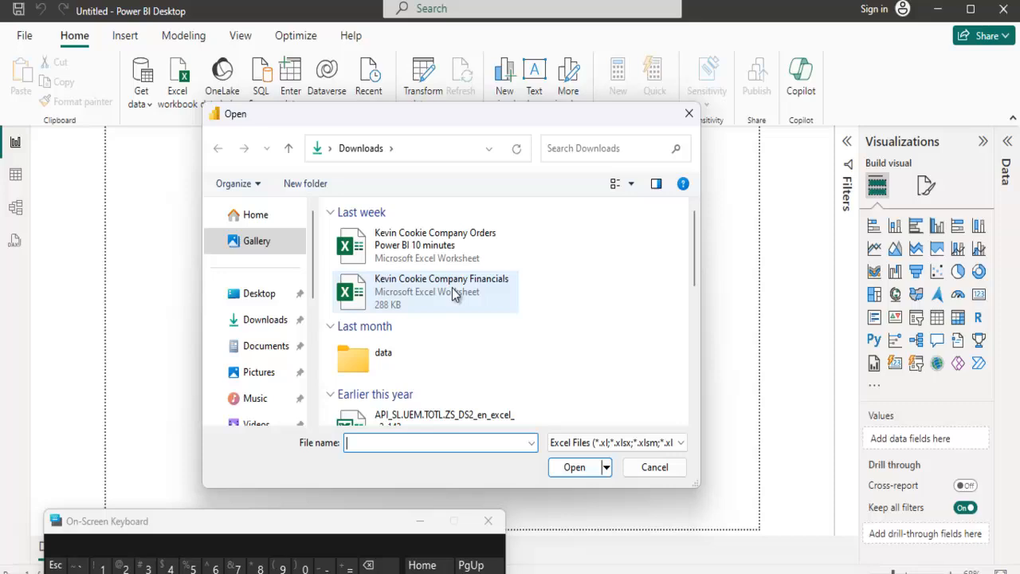
pyautogui.doubleClick(542, 273)
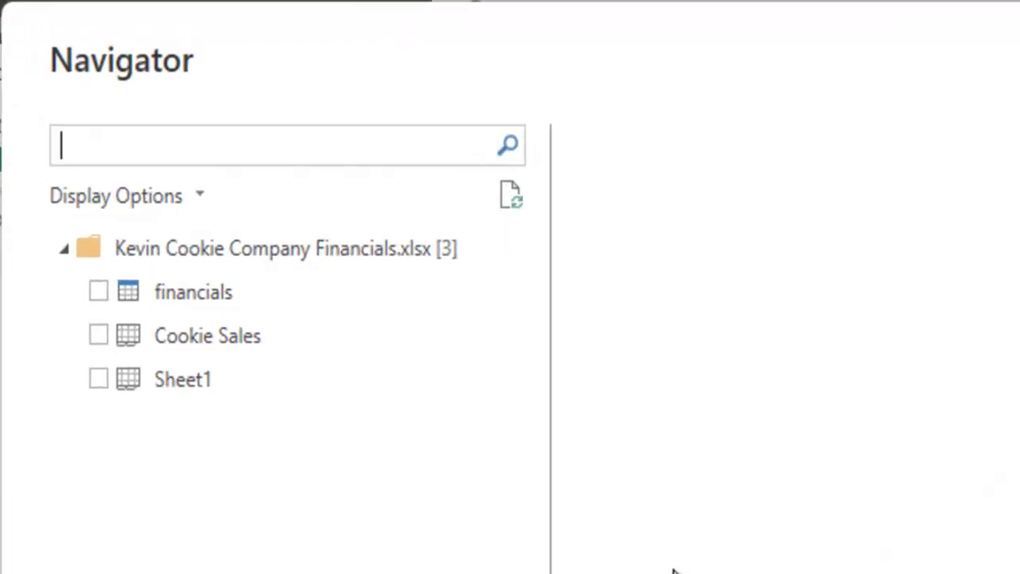
# Select the Cookie Sales sheet of the workbook and open it for data transformation.
pyautogui.click(158, 247)
pyautogui.click(99, 335)
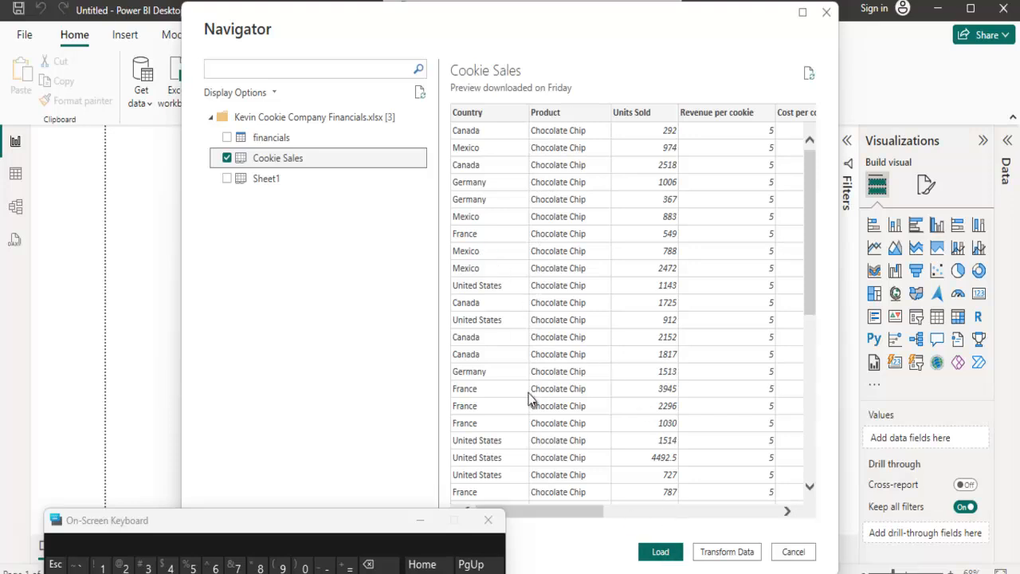
pyautogui.click(727, 552)
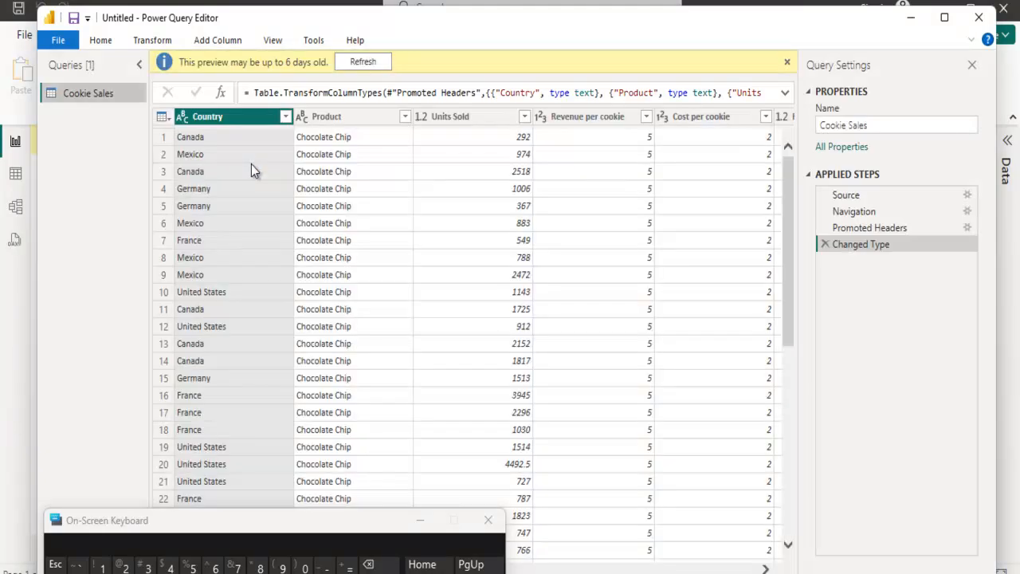
# Change the Units Sold column's data type to Whole Number, replacing the current conversion.
pyautogui.moveTo(351, 519)
pyautogui.mouseDown()
pyautogui.moveTo(267, 562)
pyautogui.moveTo(151, 402)
pyautogui.moveTo(64, 426)
pyautogui.mouseUp()
pyautogui.moveTo(1, 427); pyautogui.dragTo(1018, 463)
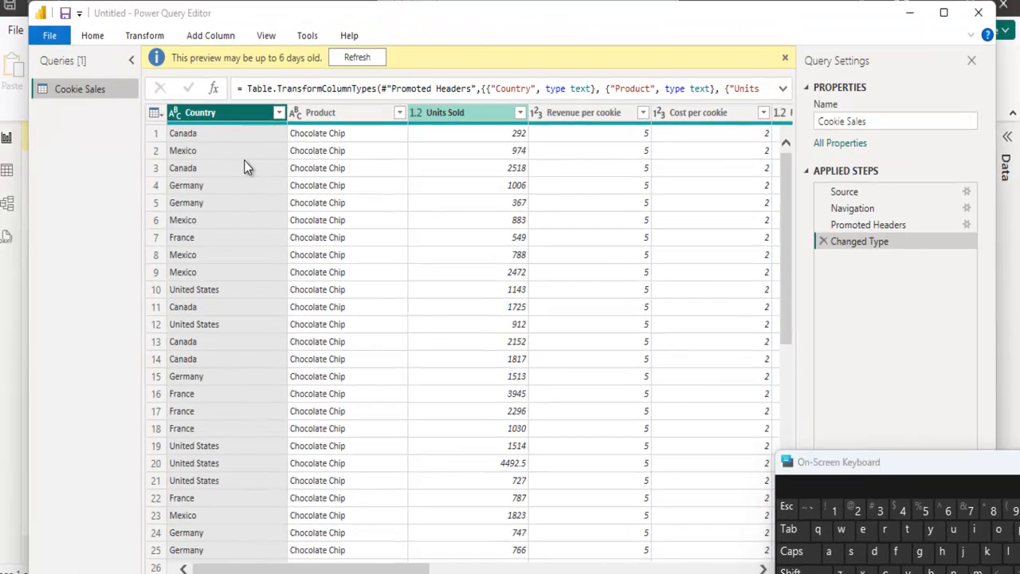
pyautogui.press('space')
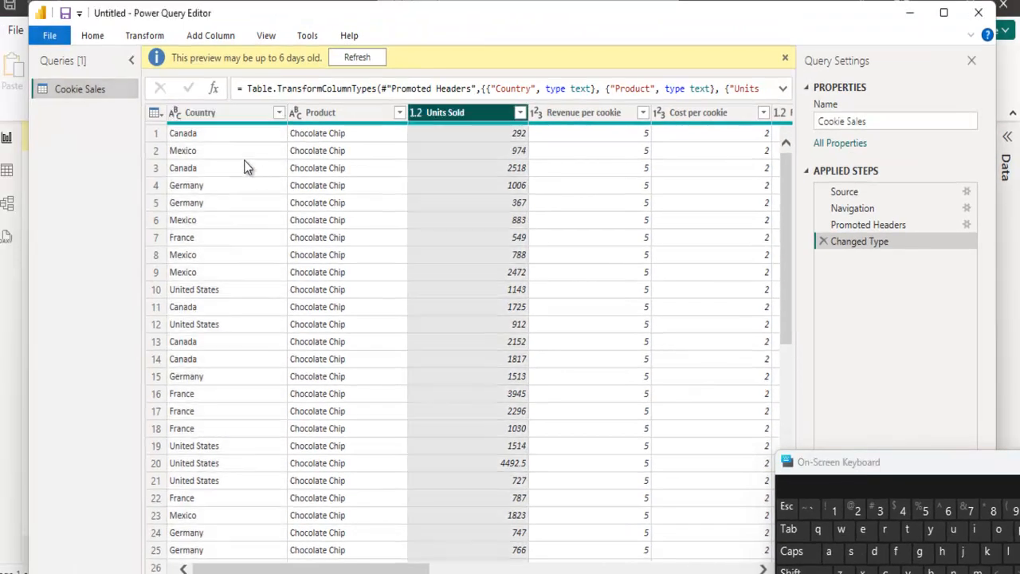
pyautogui.hotkey('shift', 'F10')
pyautogui.press('Down')
pyautogui.press('Down')
pyautogui.press('Down')
pyautogui.press('Down')
pyautogui.press('Down')
pyautogui.press('Down')
pyautogui.press('Down')
pyautogui.press('Down')
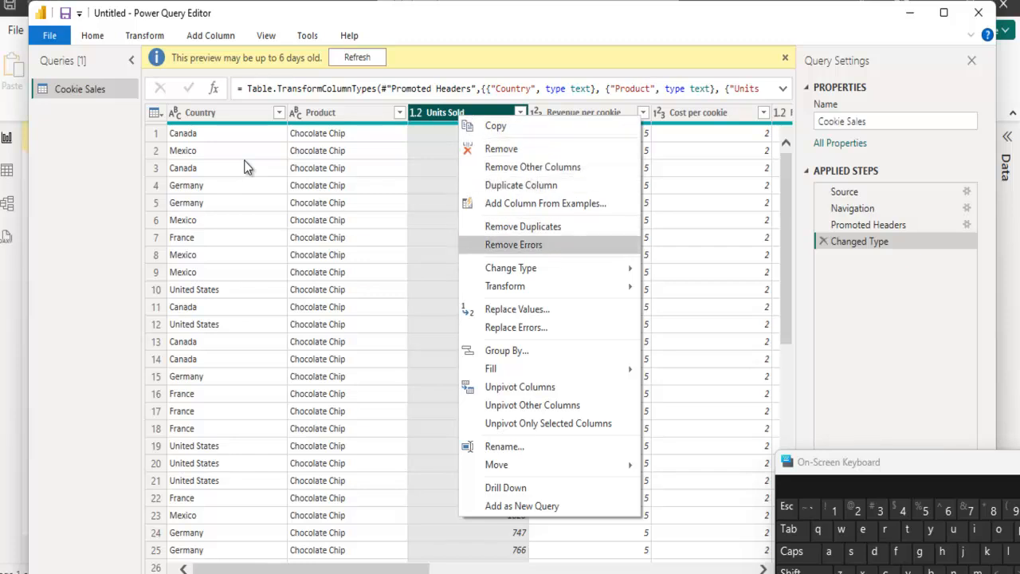
pyautogui.press('Right')
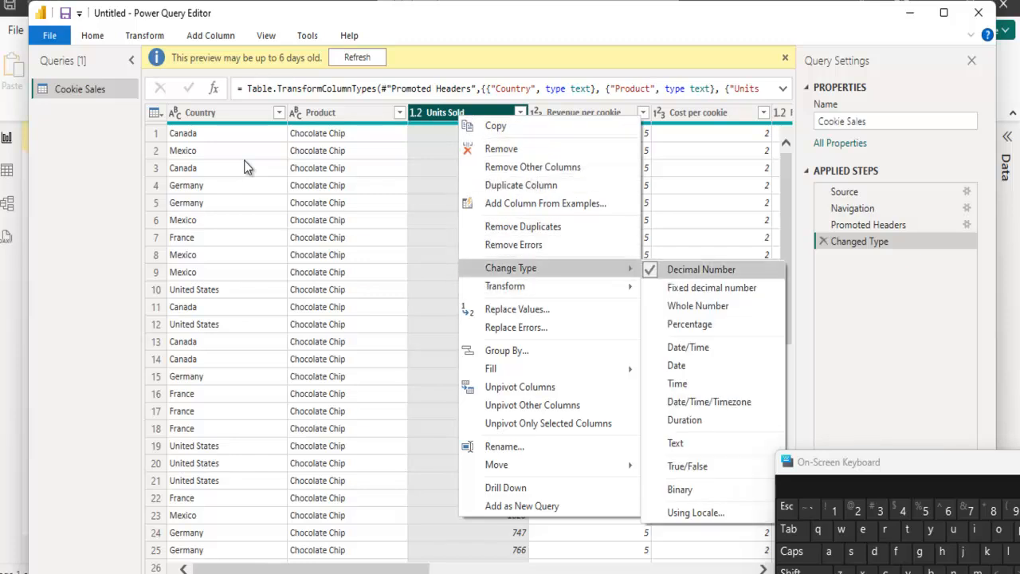
pyautogui.press('Down')
pyautogui.press('Up')
pyautogui.press('Down')
pyautogui.press('Up')
pyautogui.press('Down')
pyautogui.press('Down')
pyautogui.press('Down')
pyautogui.press('Up')
pyautogui.press('Return')
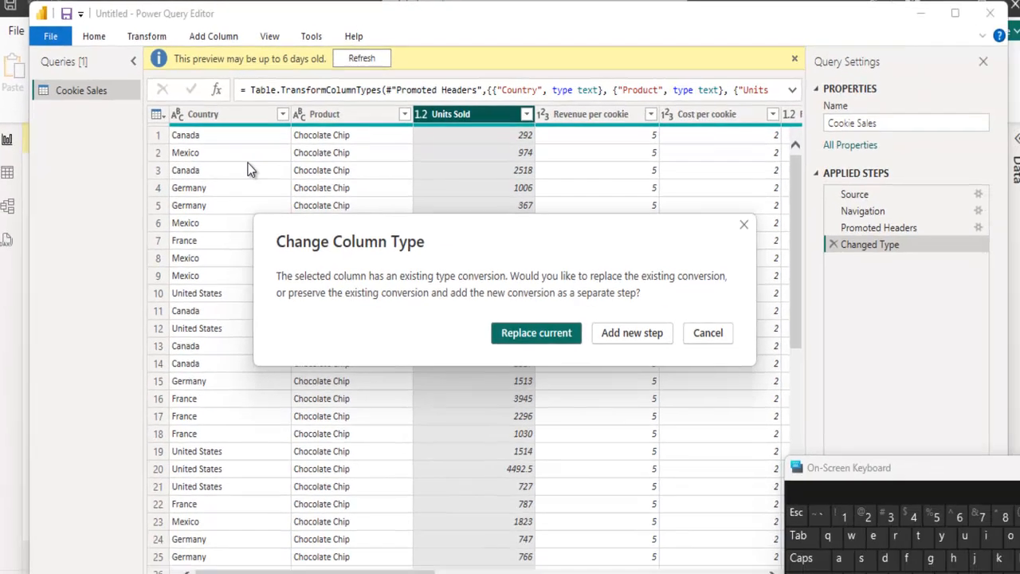
pyautogui.press('Return')
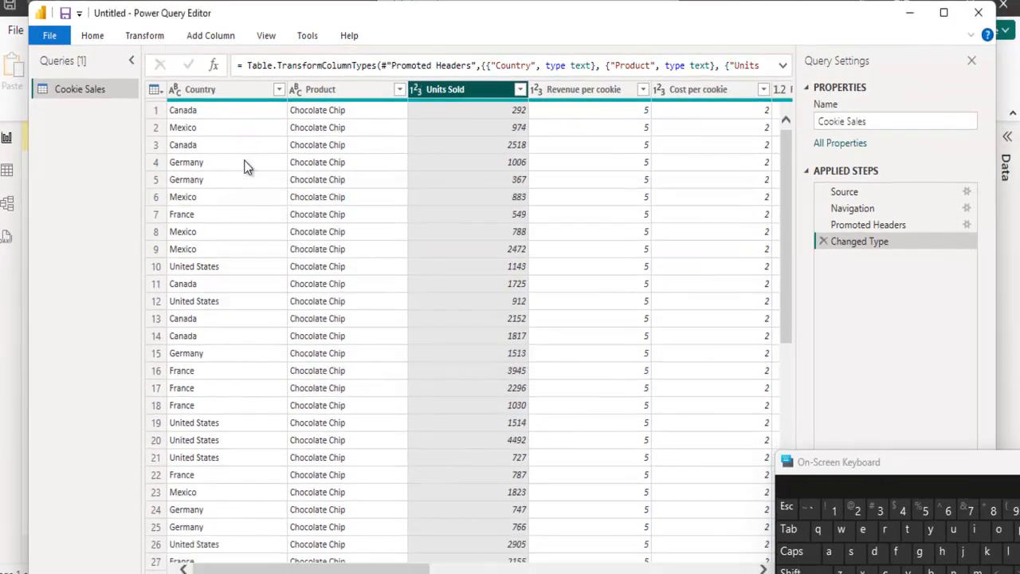
# Change the Revenue column's data type to Whole Number, replacing the current conversion.
pyautogui.press('pagedown')
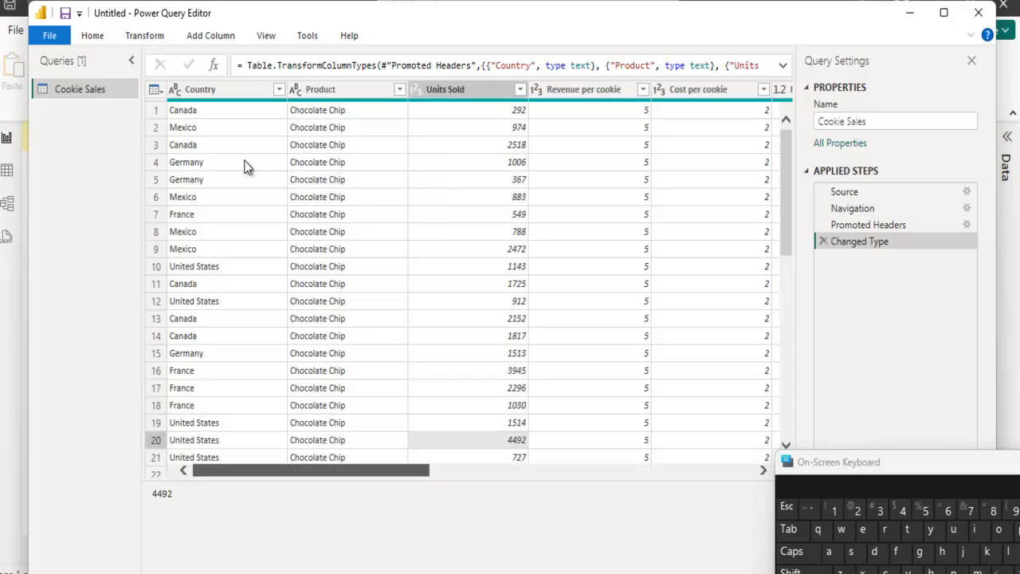
pyautogui.hscroll(3, 246, 166)
pyautogui.hscroll(3, 245, 159)
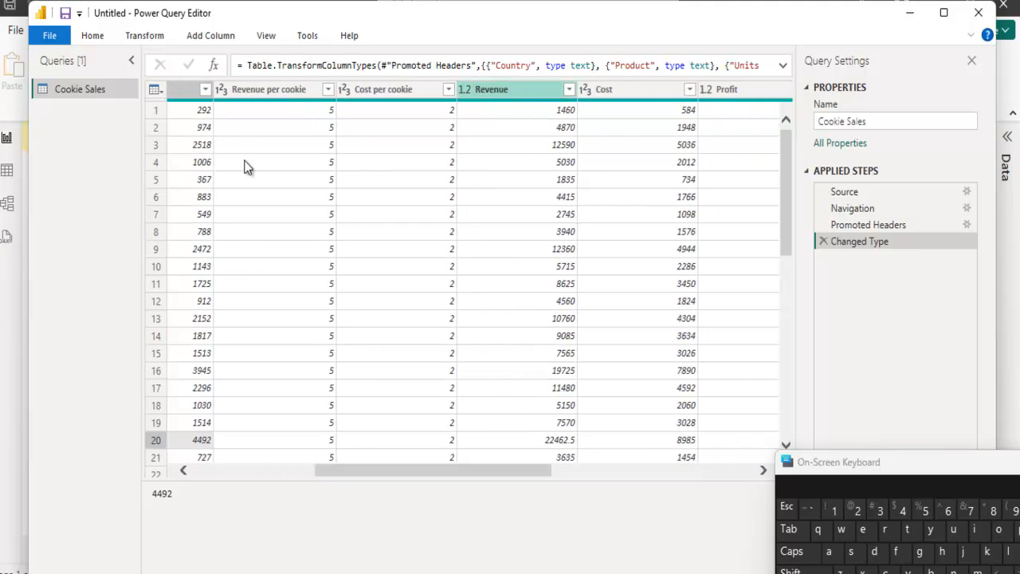
pyautogui.click(510, 89)
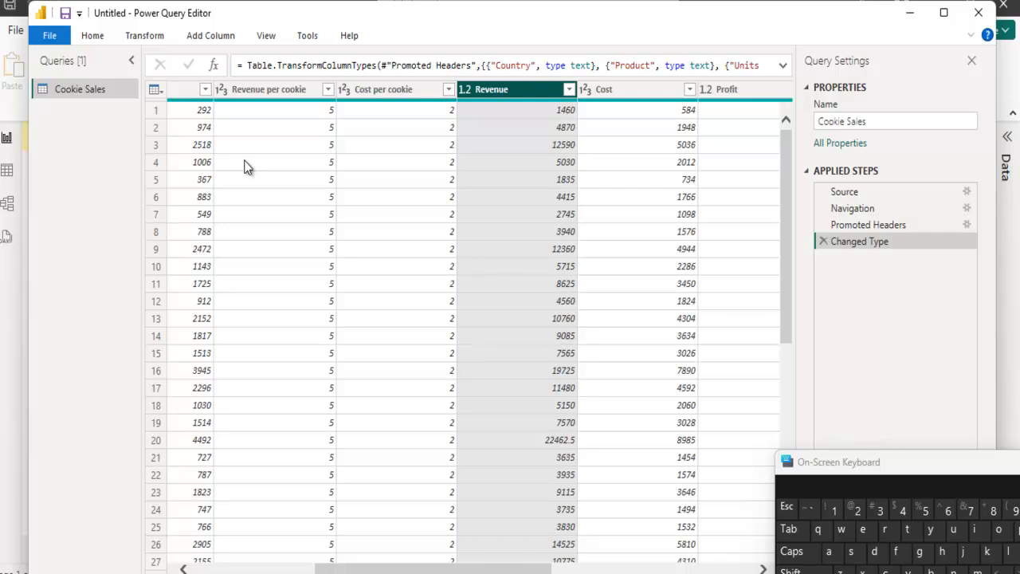
pyautogui.rightClick(519, 89)
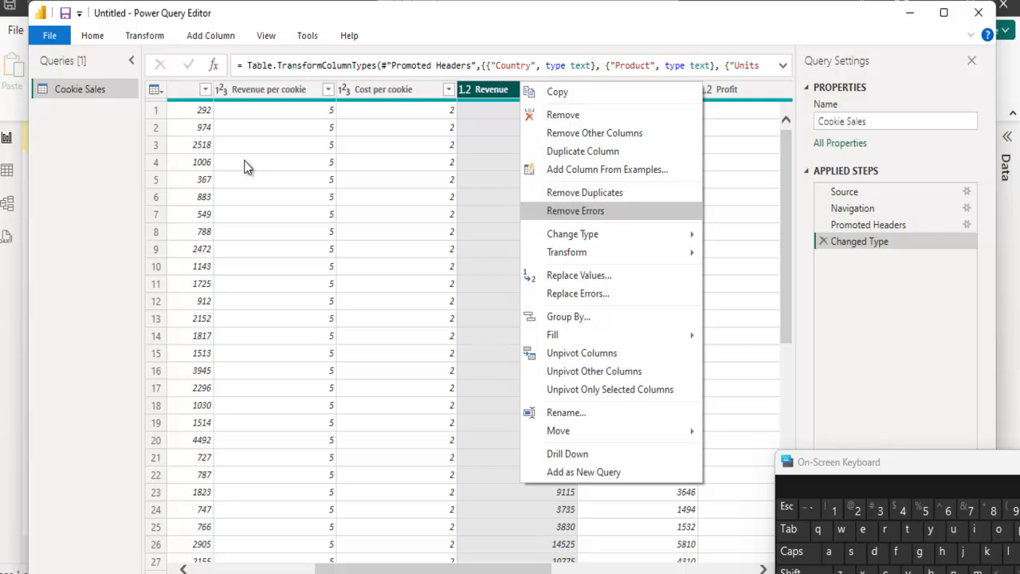
pyautogui.moveTo(572, 233)
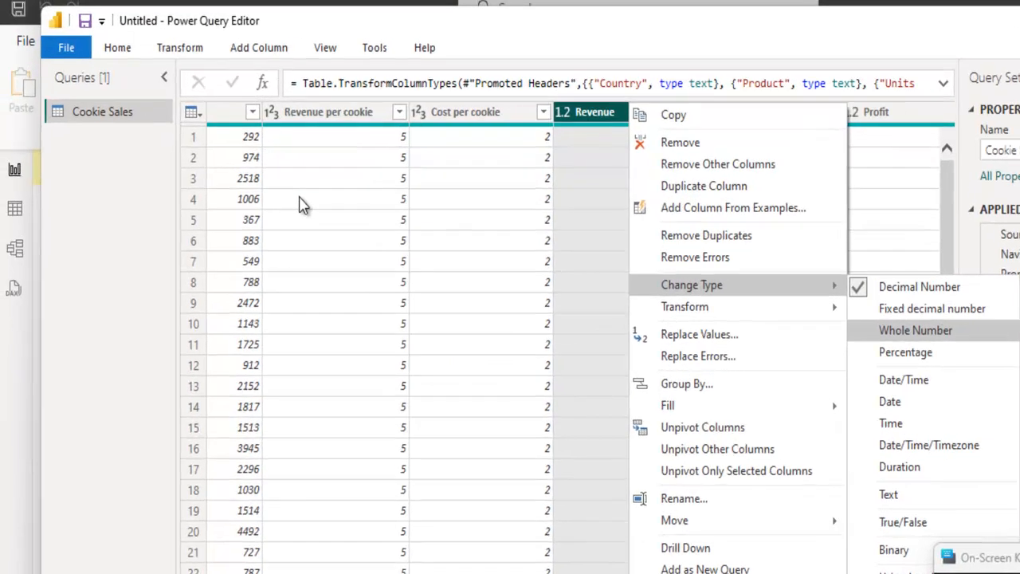
pyautogui.click(760, 272)
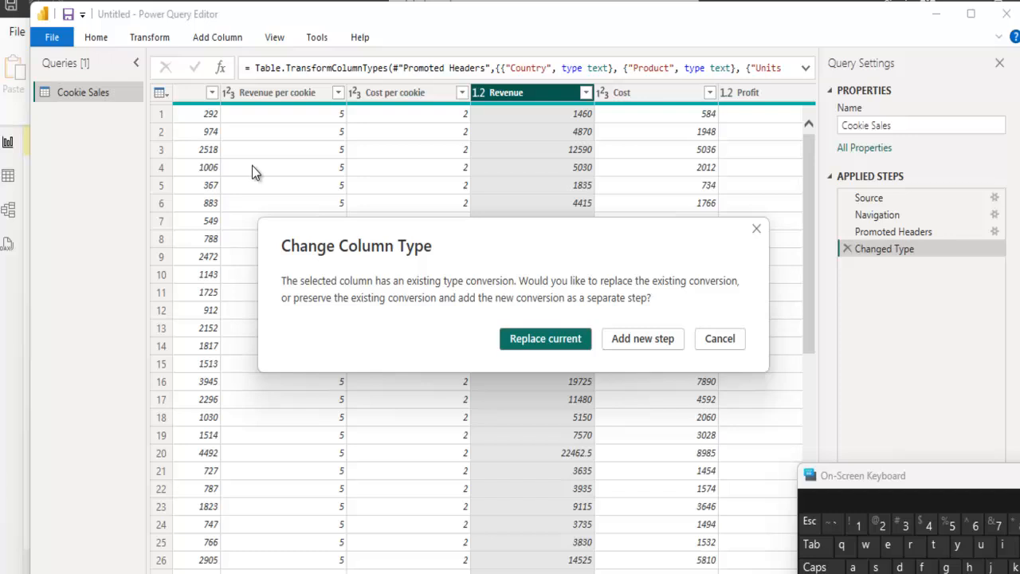
pyautogui.press('Return')
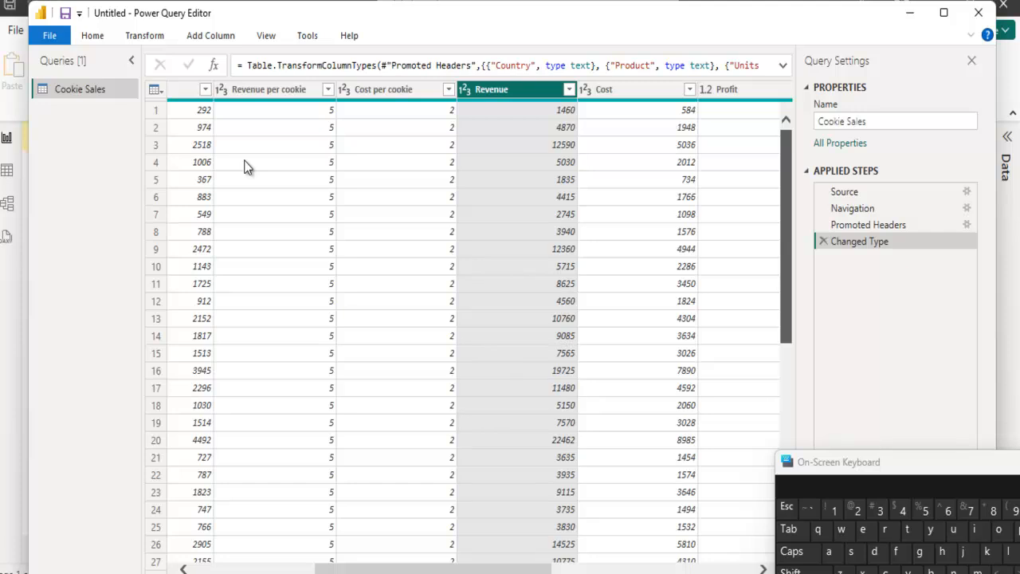
# Review the Revenue values down the table and check which data type the Cost column uses.
pyautogui.scroll(-7, 246, 167)
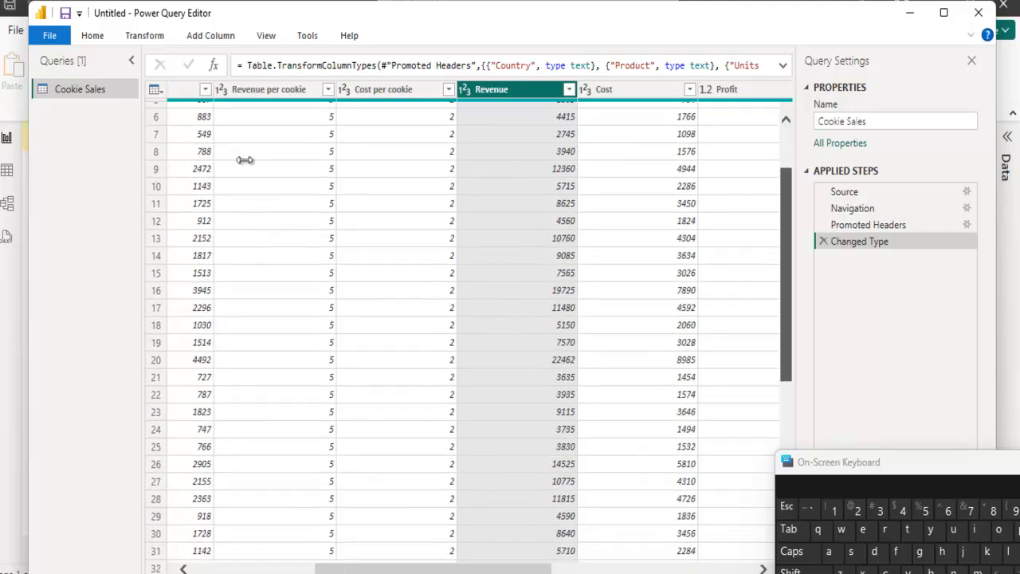
pyautogui.scroll(-20, 246, 163)
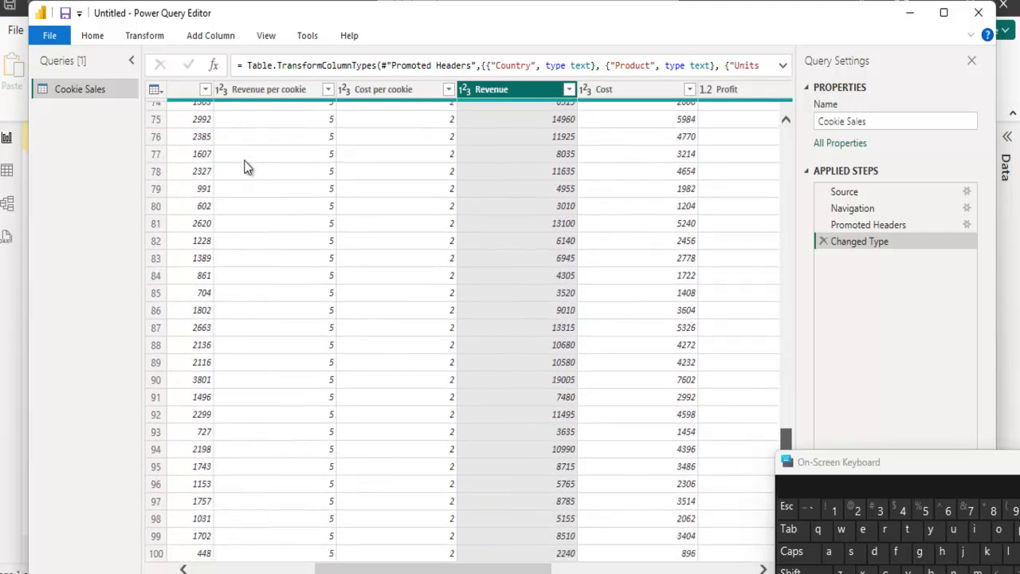
pyautogui.press('Right')
pyautogui.hotkey('shift', 'F10')
pyautogui.press('Down')
pyautogui.press('Down')
pyautogui.press('Down')
pyautogui.press('Down')
pyautogui.press('Down')
pyautogui.press('Down')
pyautogui.press('Down')
pyautogui.press('Down')
pyautogui.press('Down')
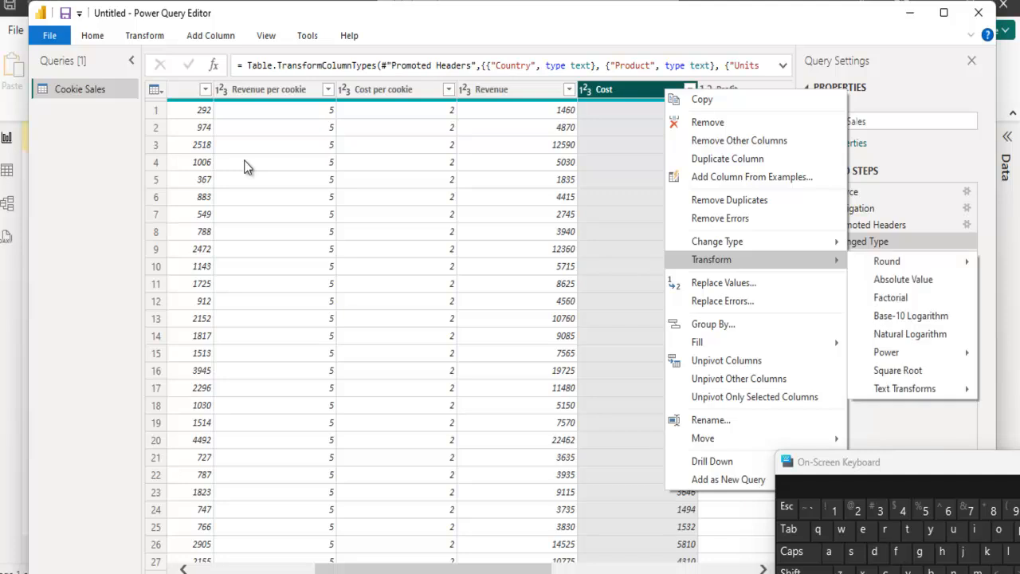
pyautogui.press('Up')
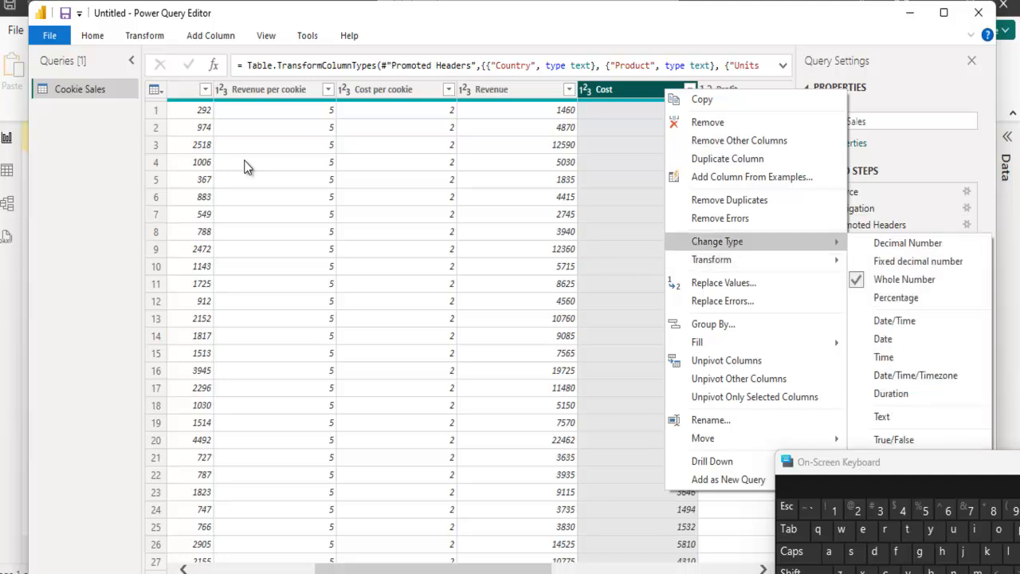
pyautogui.press('Up')
pyautogui.press('Escape')
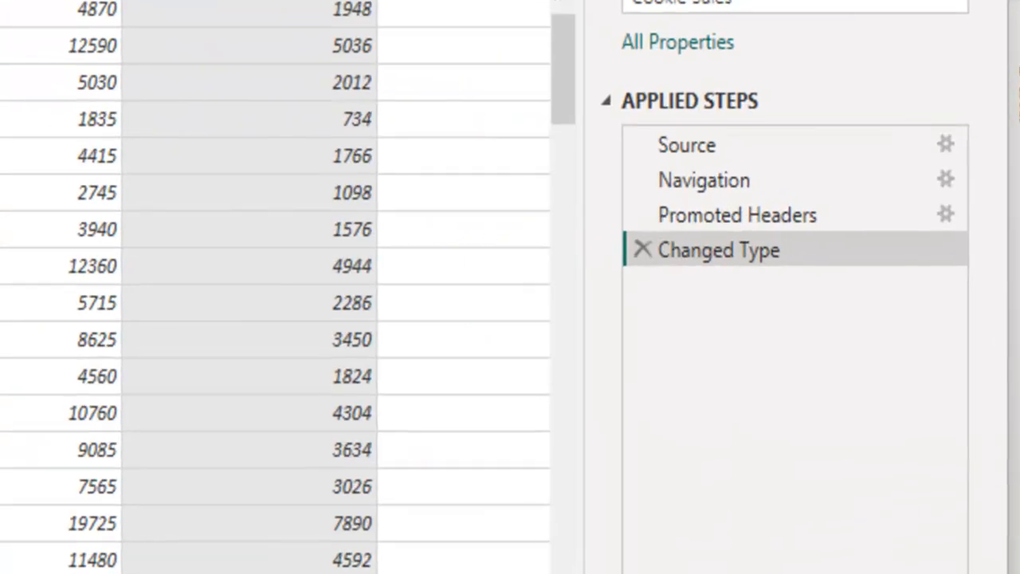
# Change the Profit column's data type to Whole Number, replacing the current conversion.
pyautogui.hscroll(5, 275, 287)
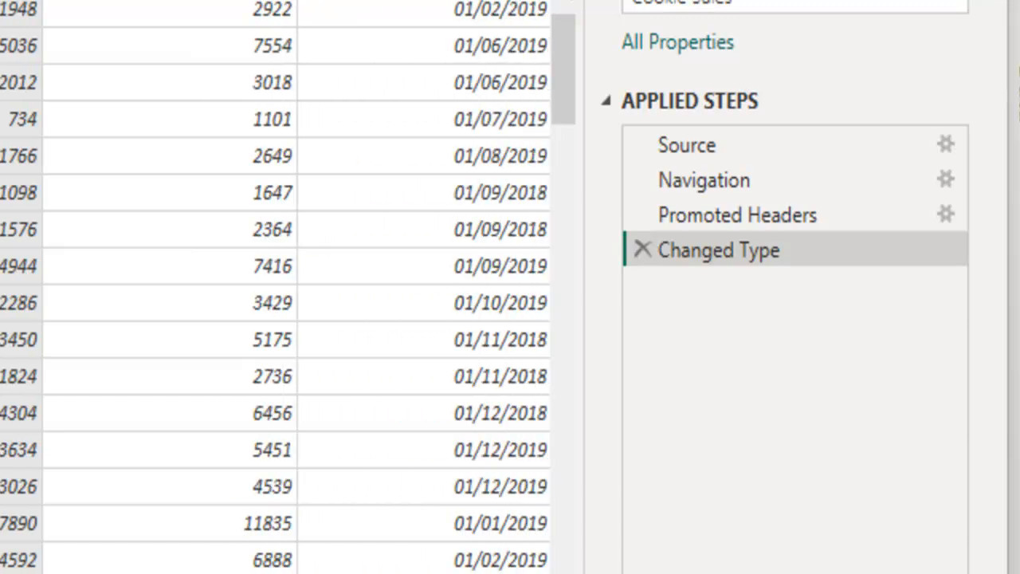
pyautogui.rightClick(175, 2)
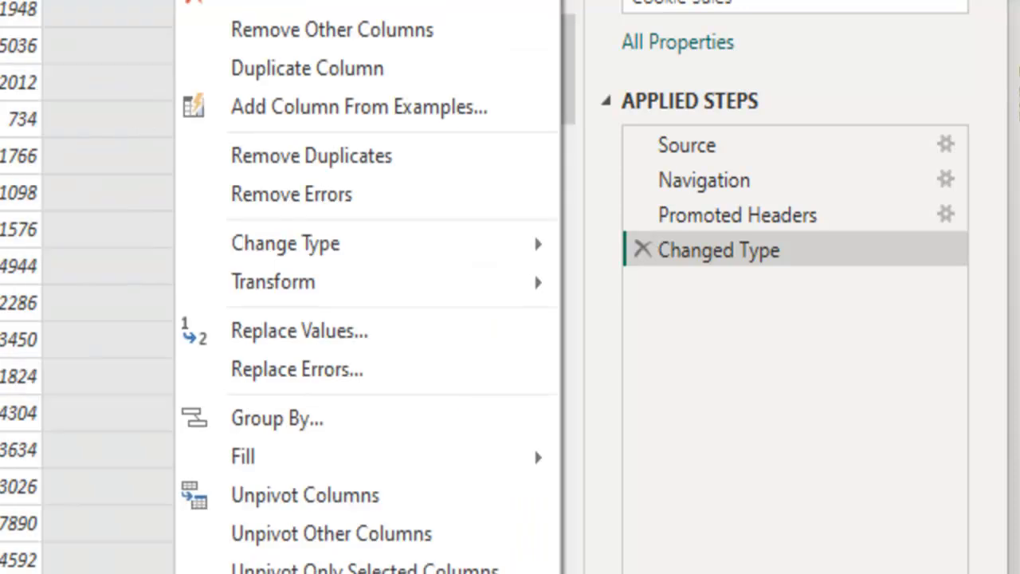
pyautogui.press('Down')
pyautogui.press('Down')
pyautogui.press('Down')
pyautogui.press('Down')
pyautogui.press('Down')
pyautogui.press('Down')
pyautogui.press('Right')
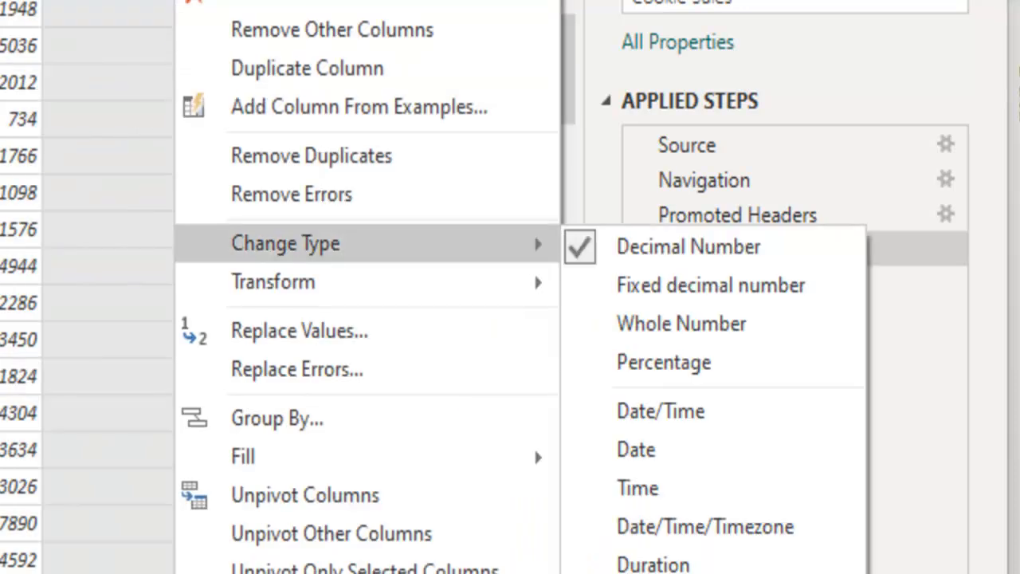
pyautogui.press('Down')
pyautogui.press('Down')
pyautogui.press('Return')
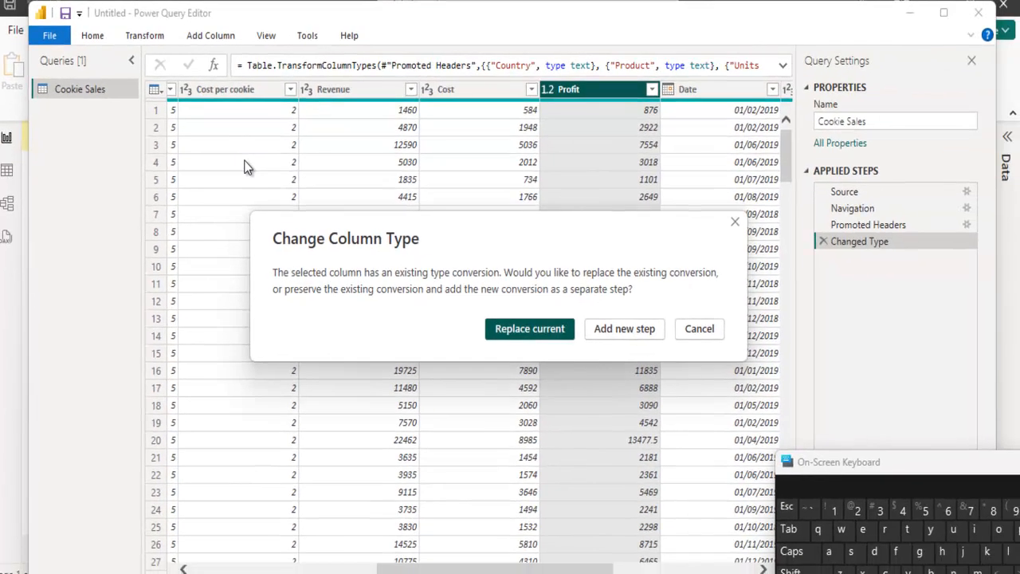
pyautogui.press('Return')
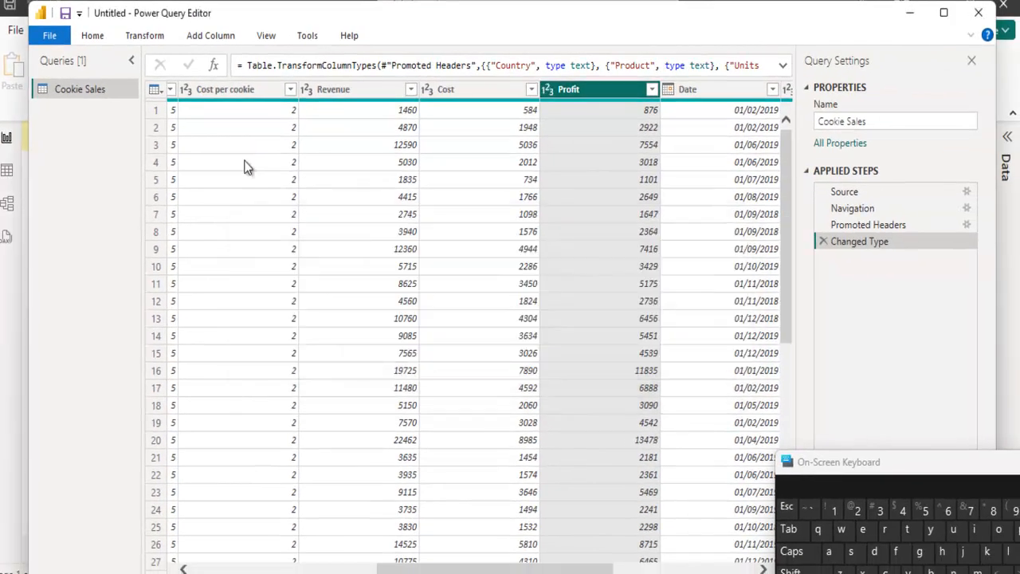
# Check the data types of the Date, Month Number, Month Name and Year columns, and select the Country column.
pyautogui.hscroll(5, 245, 166)
pyautogui.hscroll(2, 245, 166)
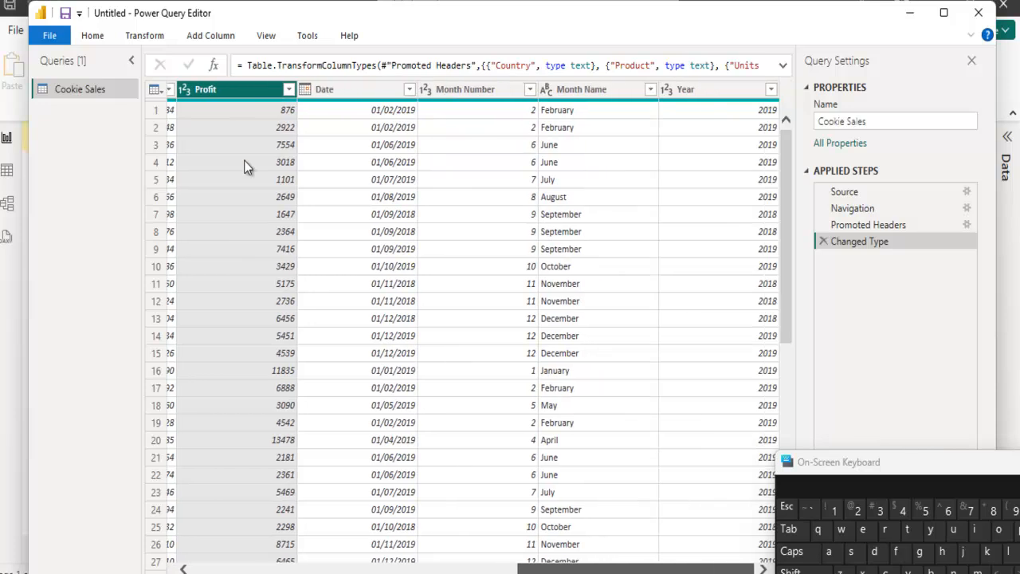
pyautogui.hscroll(-10, 245, 166)
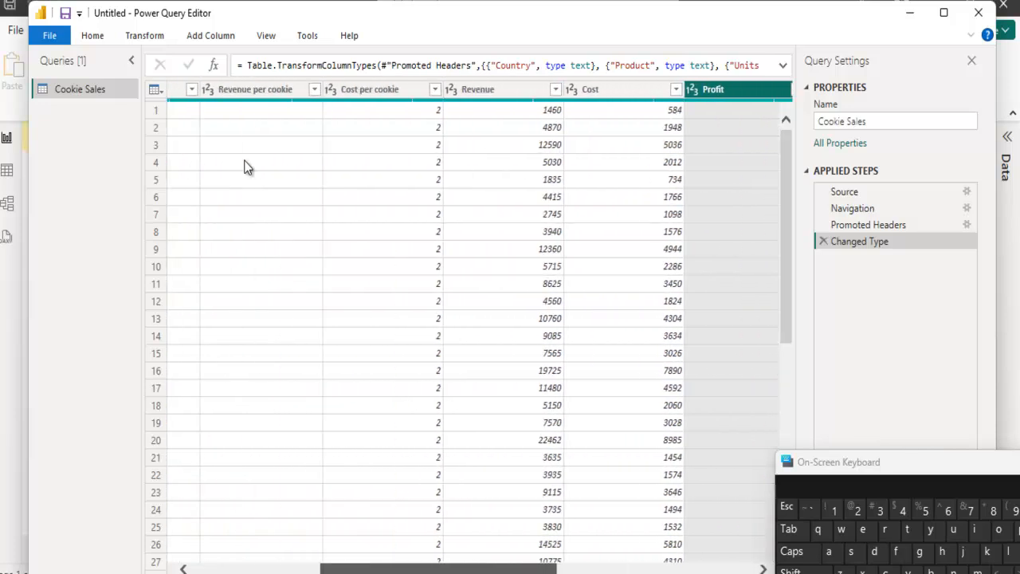
pyautogui.hscroll(-1, 246, 166)
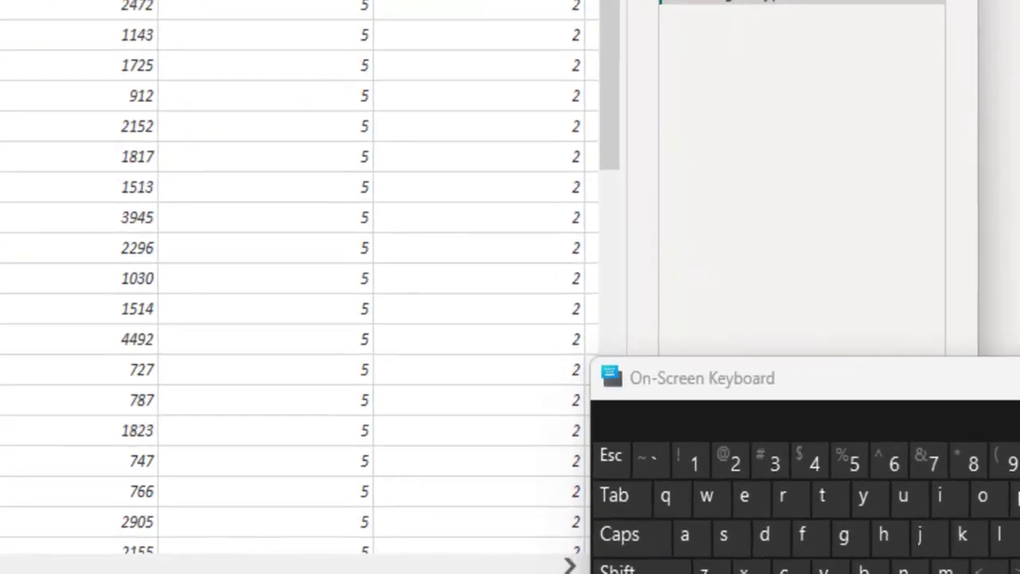
pyautogui.moveTo(1016, 462); pyautogui.dragTo(1019, 309)
pyautogui.moveTo(1019, 109); pyautogui.dragTo(1006, 408)
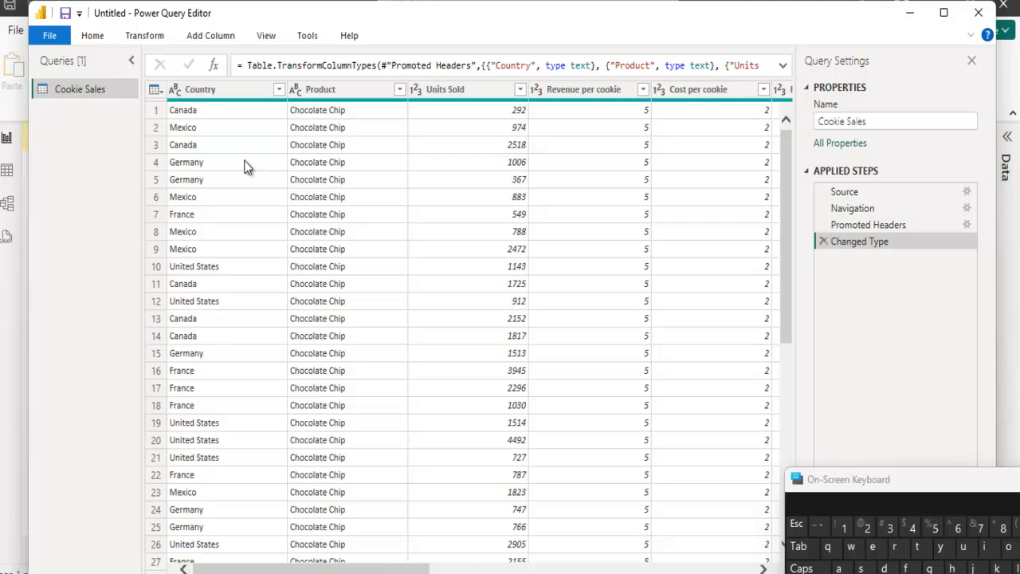
pyautogui.hotkey('ctrl', 'space')
pyautogui.hotkey('ctrl', 'space')
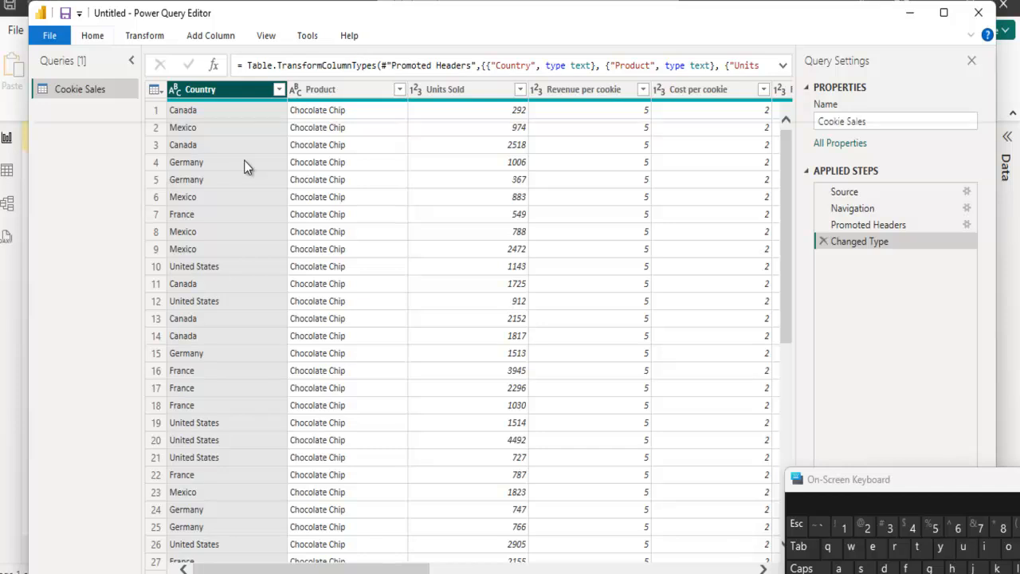
# Start a new query that imports data from a Web page.
pyautogui.press('Down')
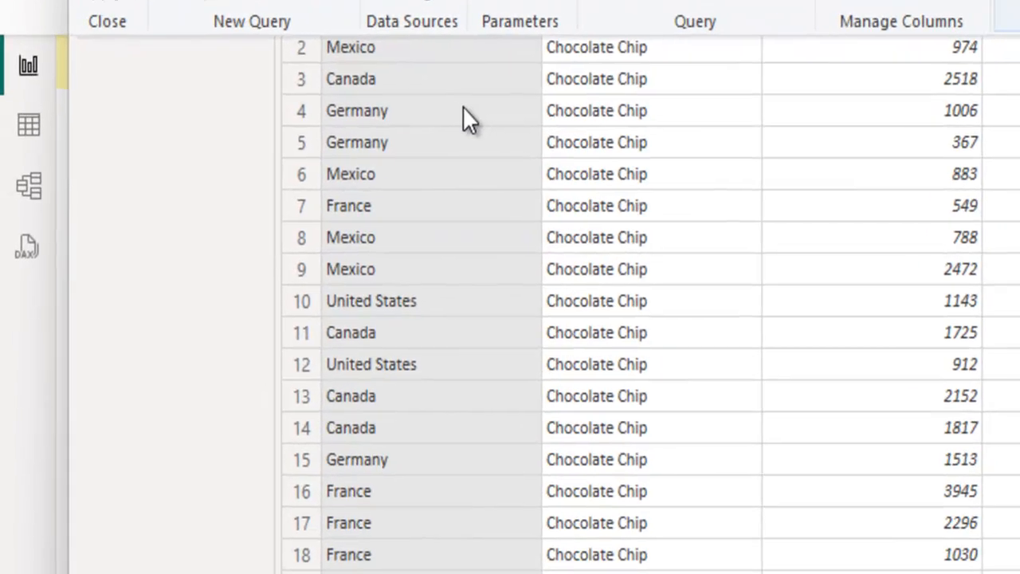
pyautogui.press('Down')
pyautogui.press('Down')
pyautogui.press('Down')
pyautogui.press('Down')
pyautogui.press('Down')
pyautogui.press('Down')
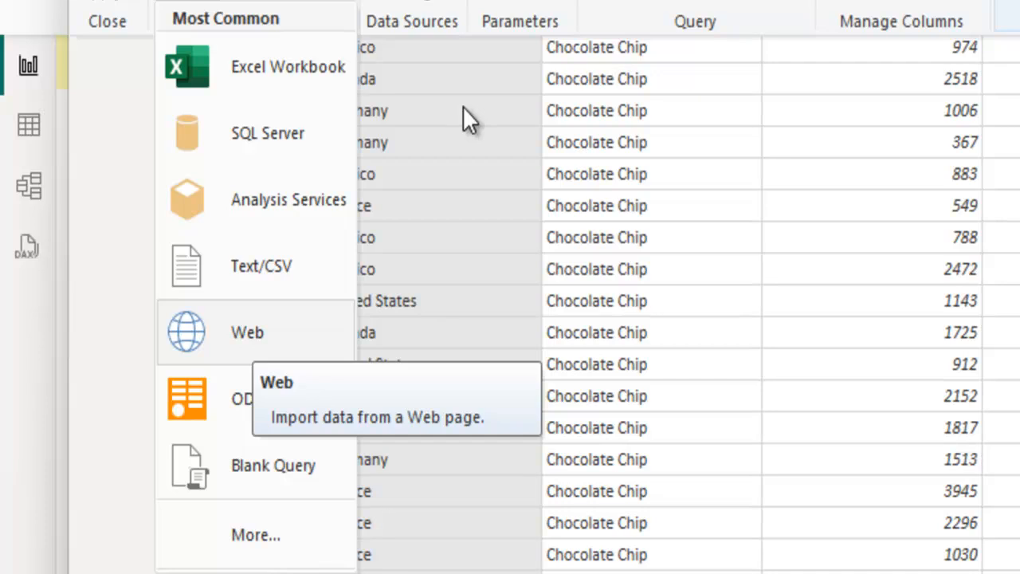
pyautogui.press('Return')
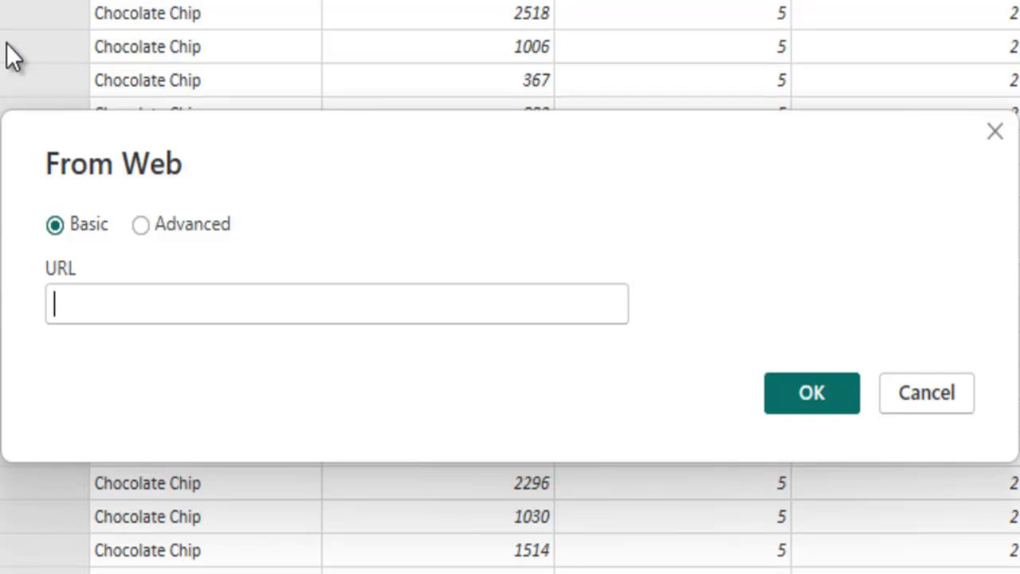
# Connect to en.wikipedia.org/wiki/List_of_countries_and_dependencies_by_population and import the table "List of countries and territories by total population".
pyautogui.rightClick(249, 304)
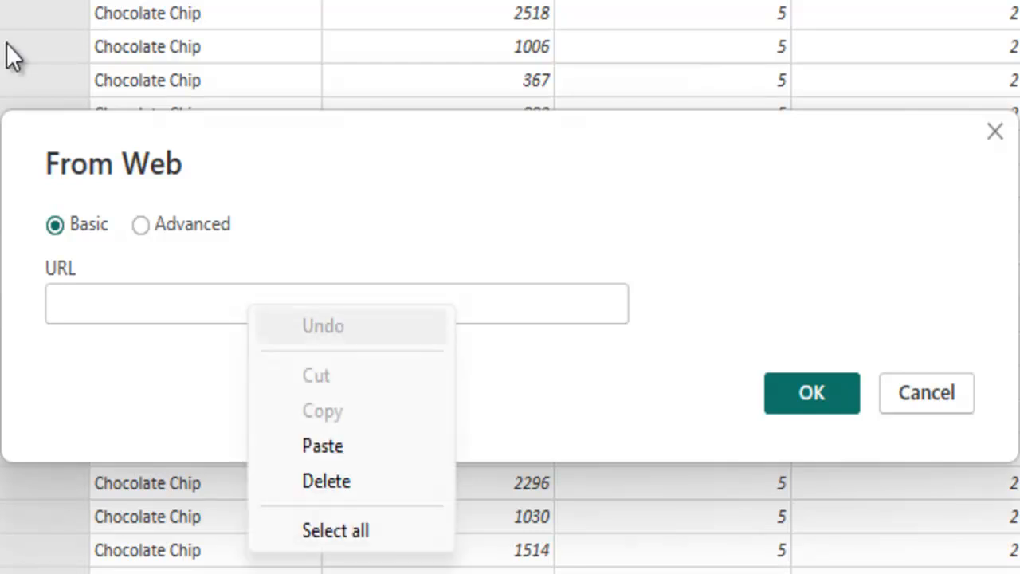
pyautogui.press('Return')
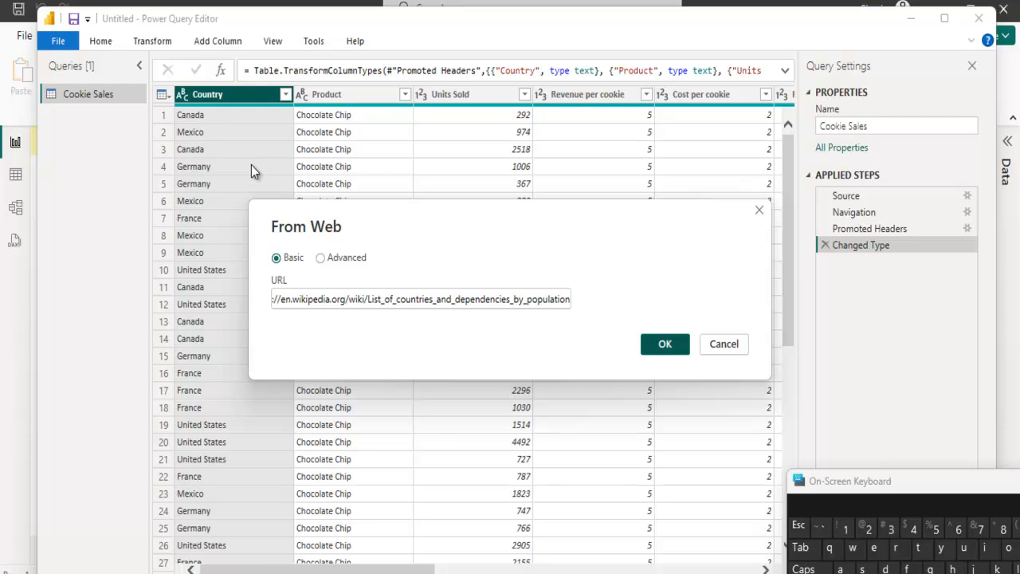
pyautogui.press('Return')
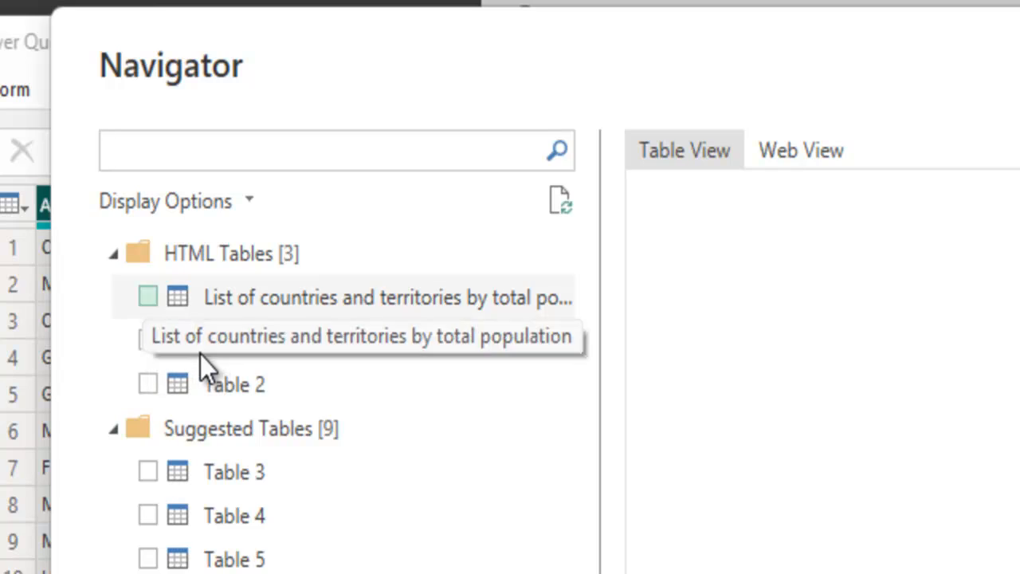
pyautogui.click(200, 354)
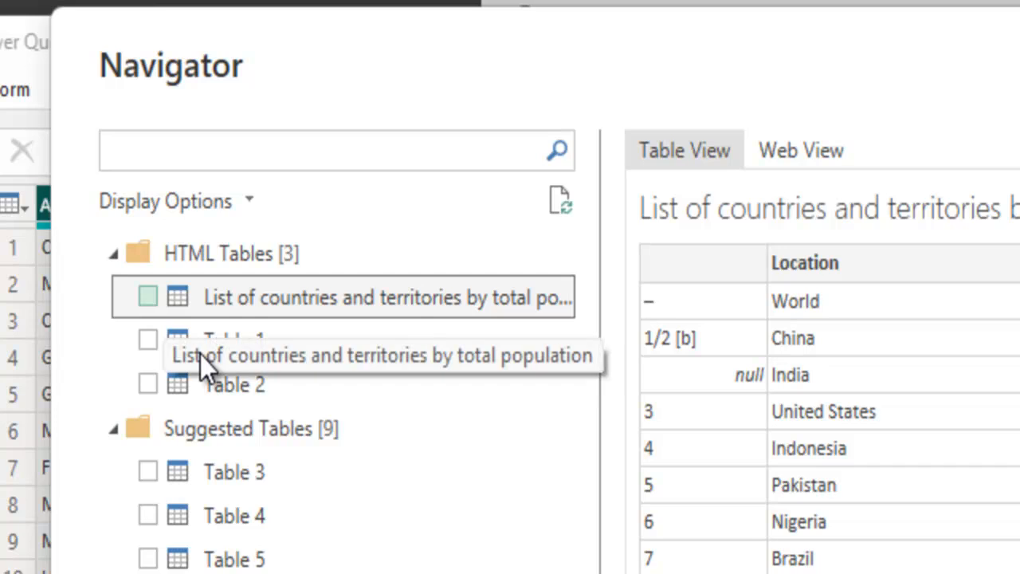
pyautogui.press('space')
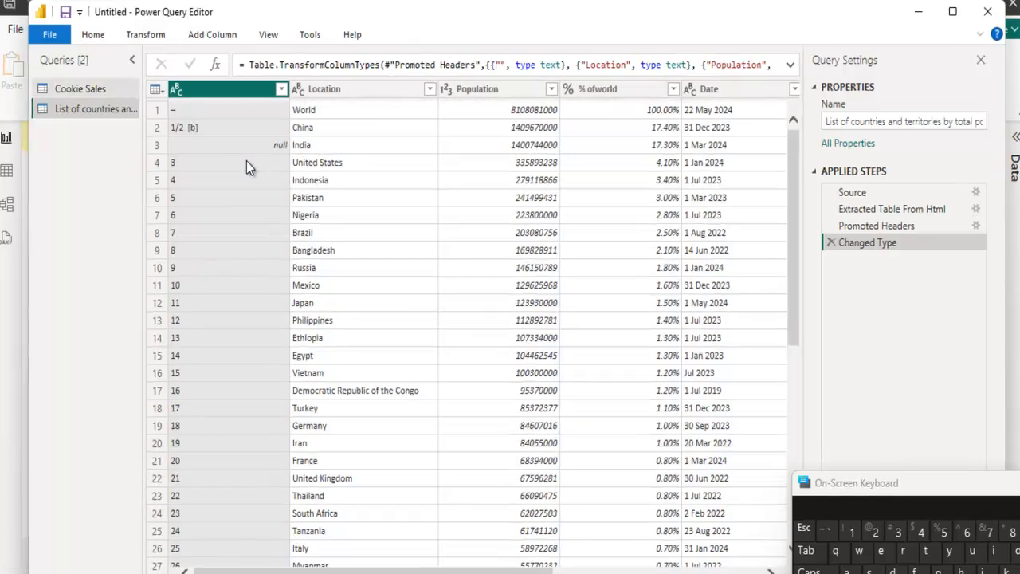
# Remove the unnamed first column, % ofworld, Date, Source and _1 columns from the population query, keeping only Location and Population.
pyautogui.press('Up')
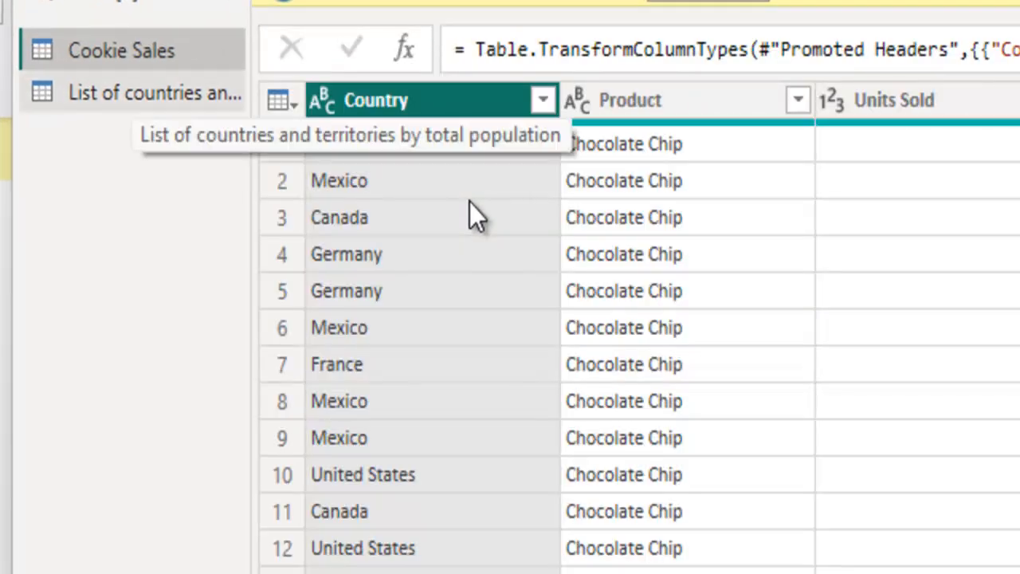
pyautogui.press('Down')
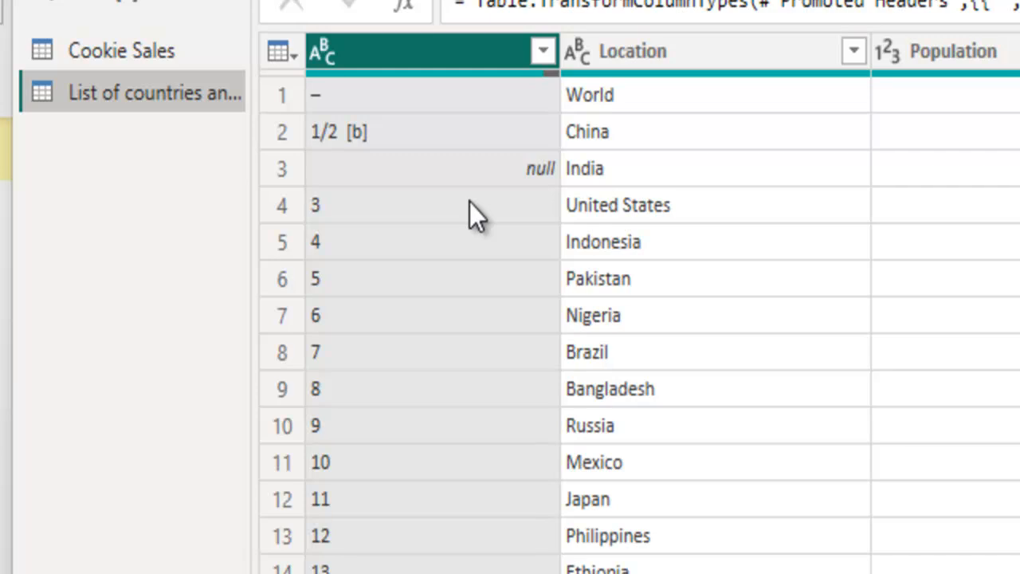
pyautogui.hscroll(5, 469, 202)
pyautogui.hscroll(-5, 469, 202)
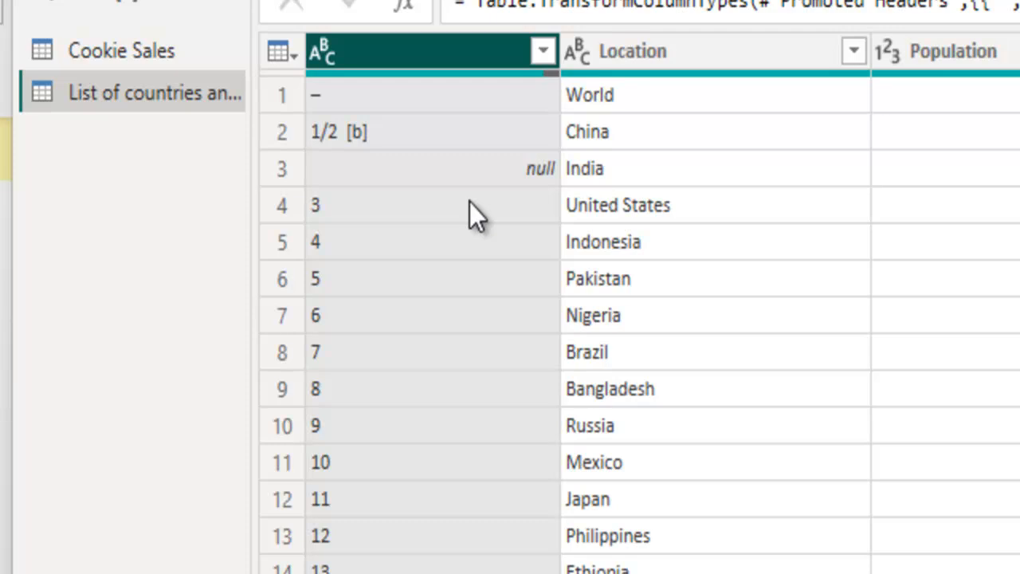
pyautogui.rightClick(469, 202)
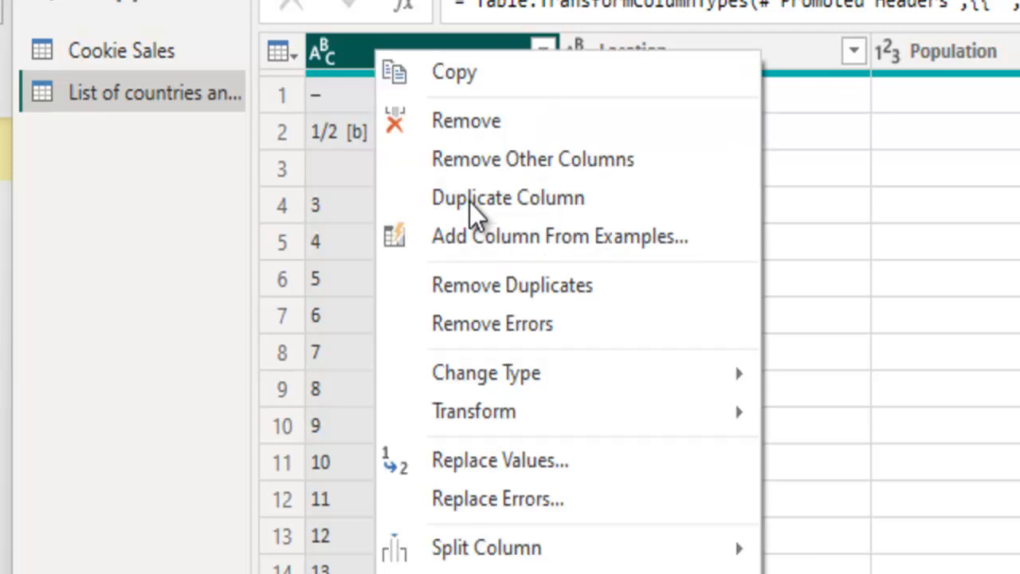
pyautogui.click(466, 120)
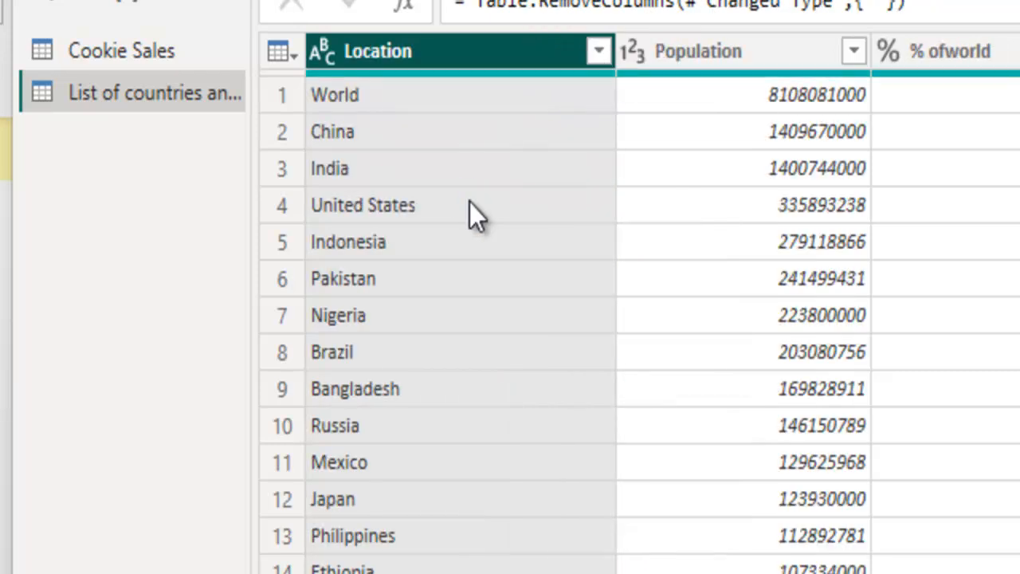
pyautogui.click(950, 51)
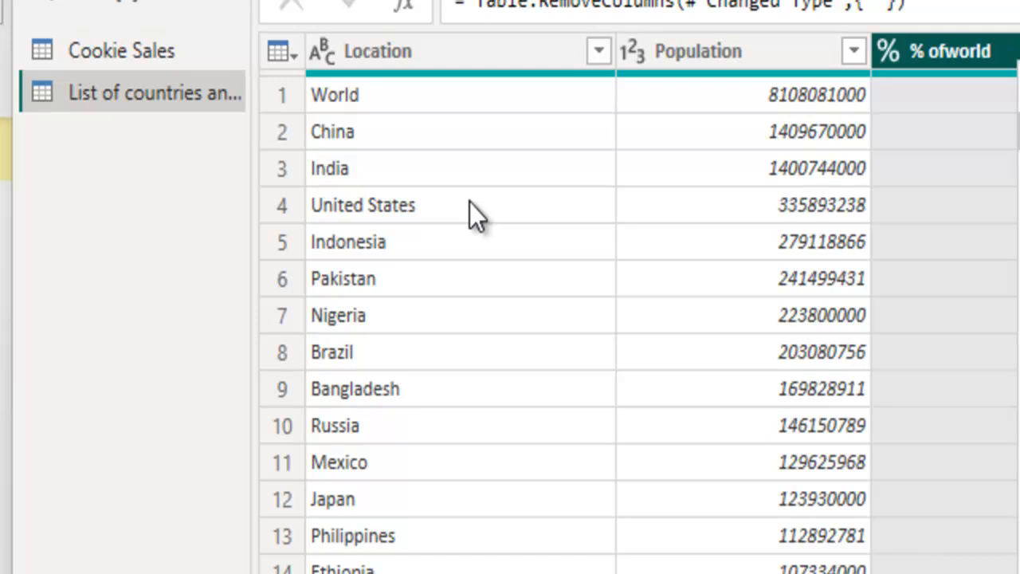
pyautogui.press('Delete')
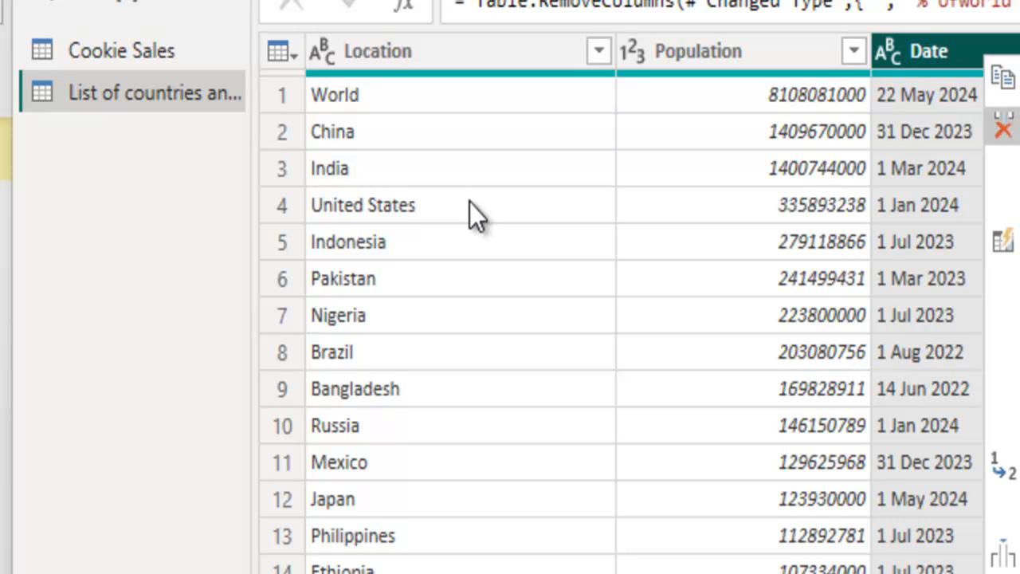
pyautogui.press('Delete')
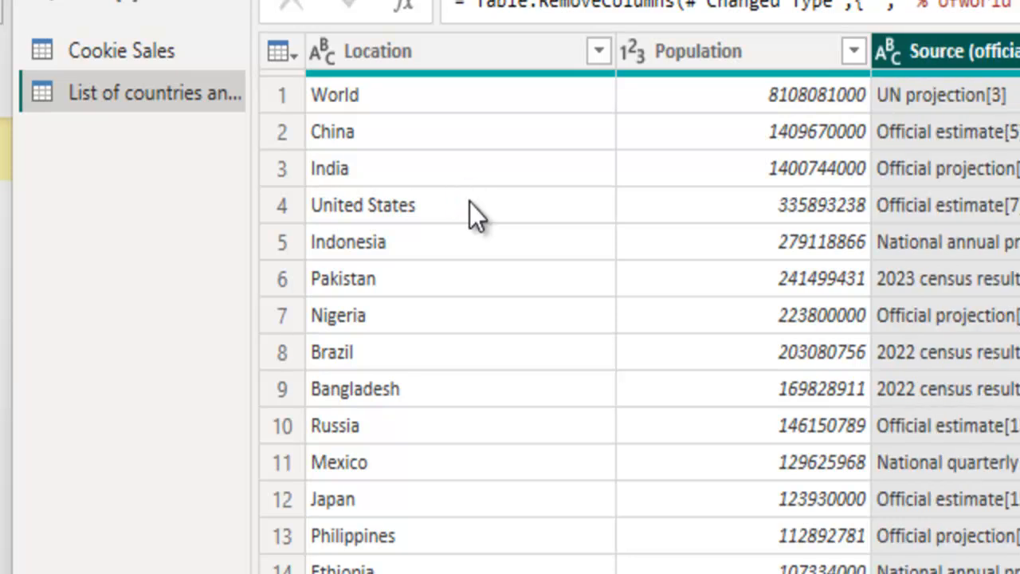
pyautogui.press('Delete')
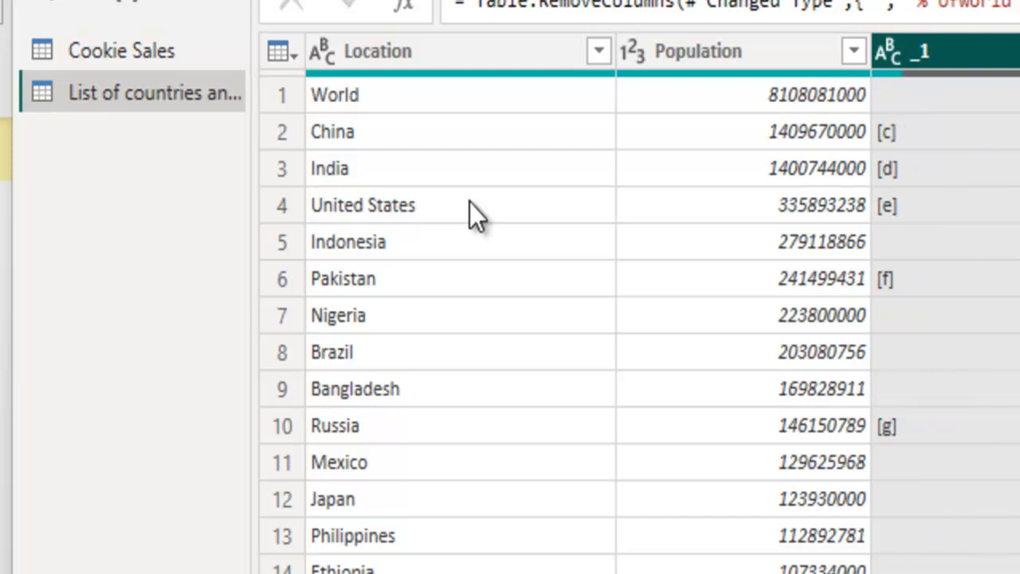
pyautogui.press('Delete')
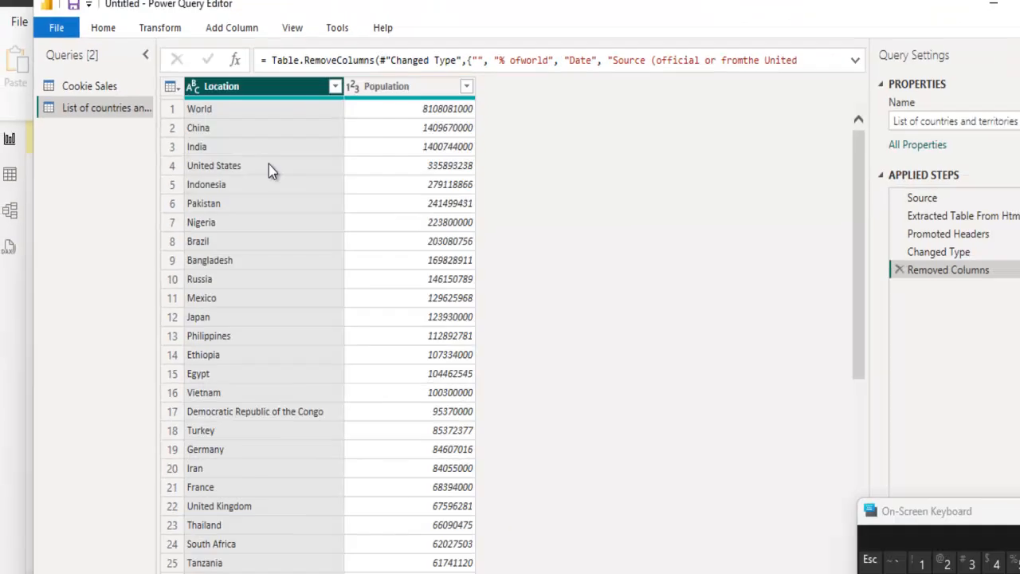
# Rename the population query's Location column to Country.
pyautogui.press('F2')
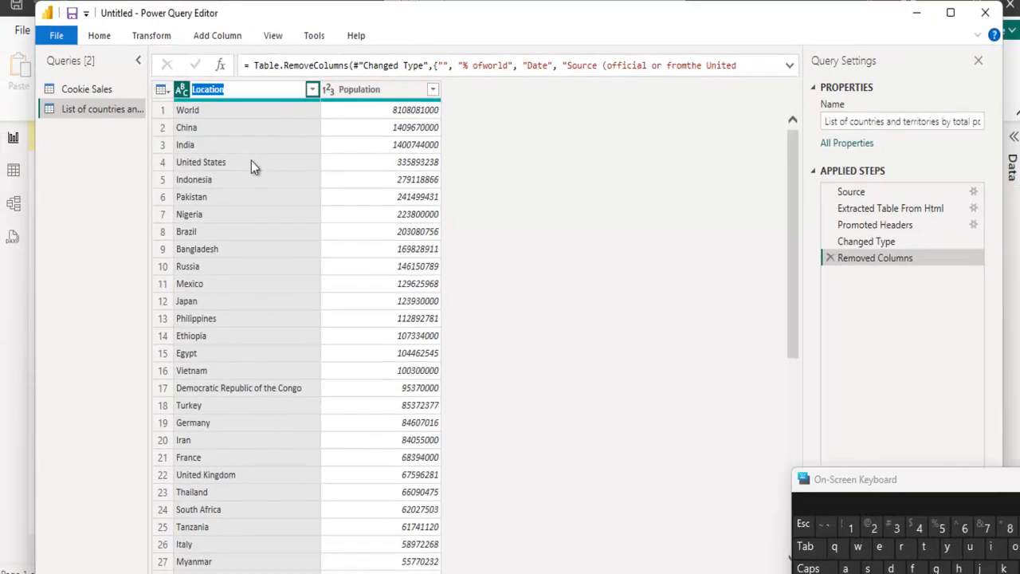
pyautogui.press('Escape')
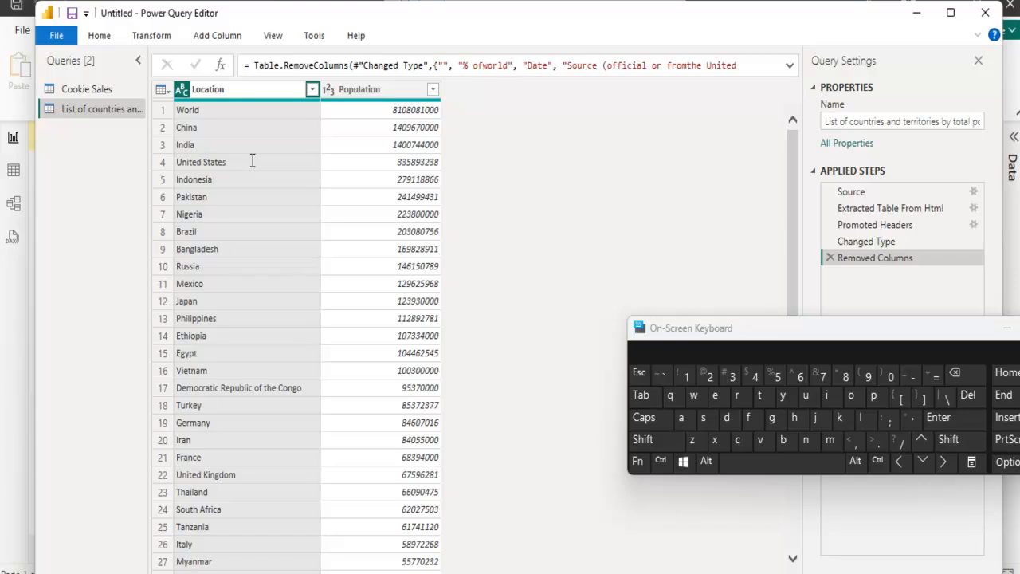
pyautogui.hotkey('ctrl', 'a')
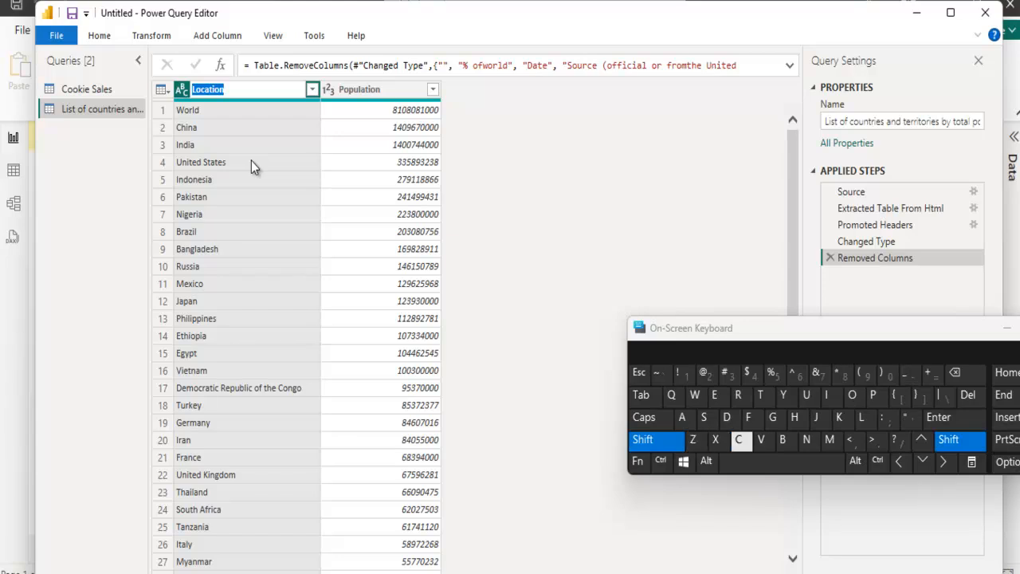
pyautogui.write('Co')
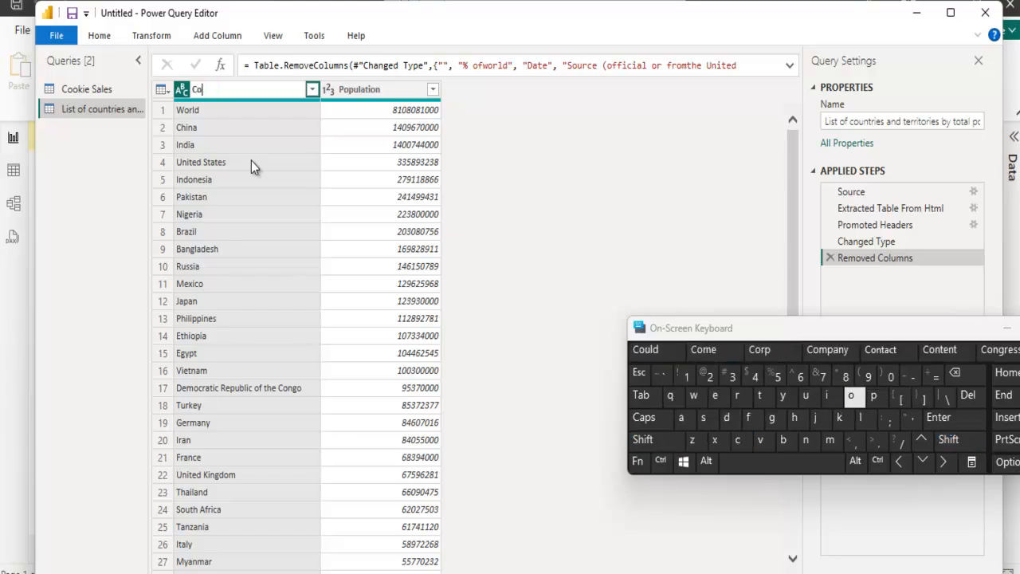
pyautogui.write('un')
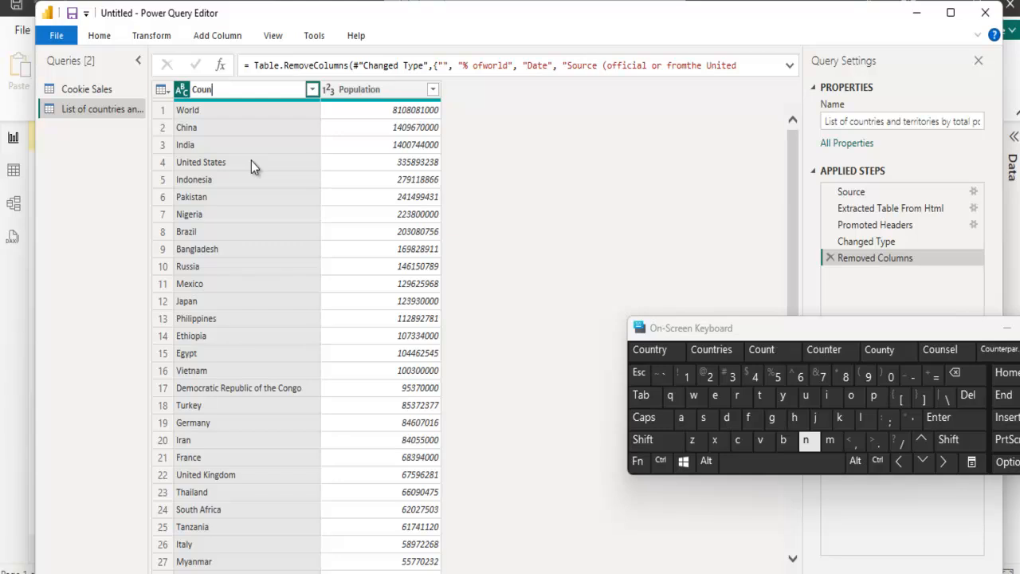
pyautogui.write('t')
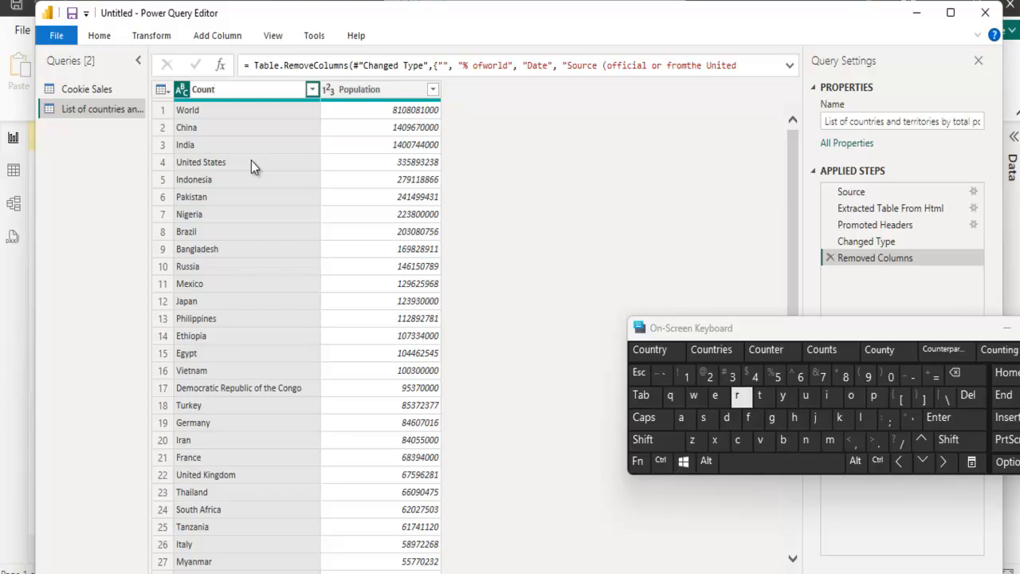
pyautogui.write('ry')
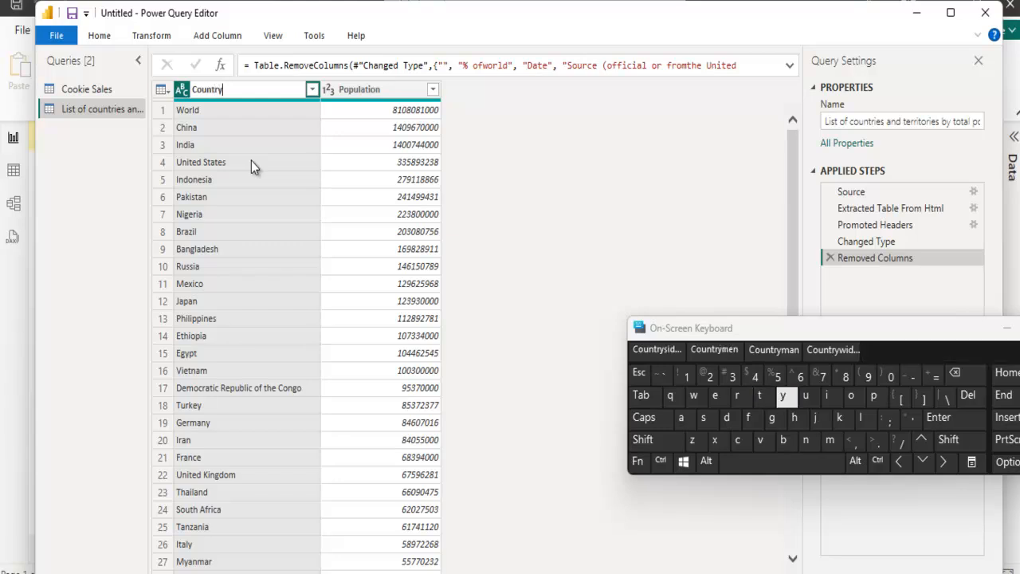
pyautogui.press('Return')
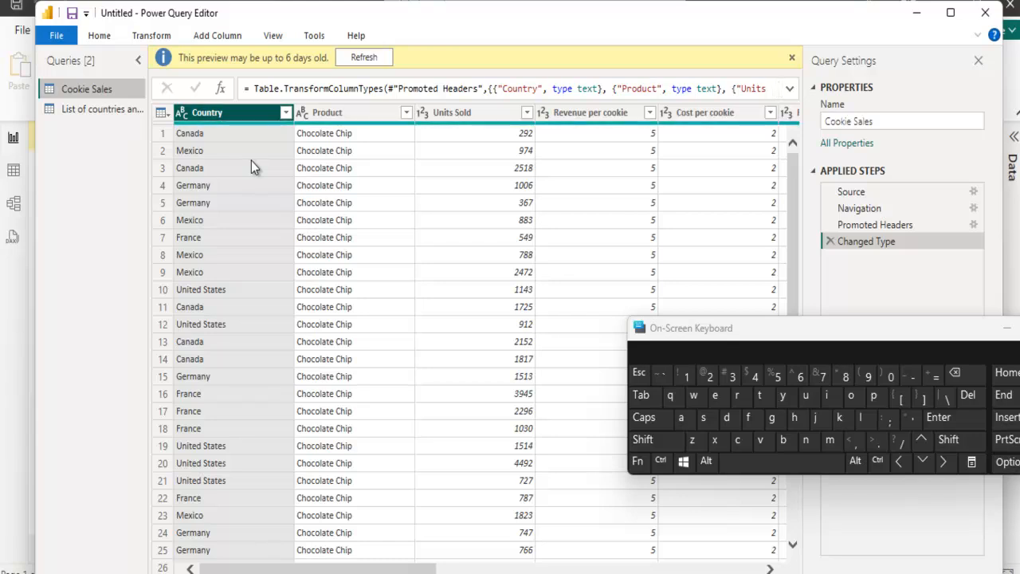
# Review which countries the Cookie Sales query's Country column contains in its filter list, without changing the filter.
pyautogui.hotkey('alt', 'Down')
pyautogui.press('Down')
pyautogui.press('Down')
pyautogui.press('Down')
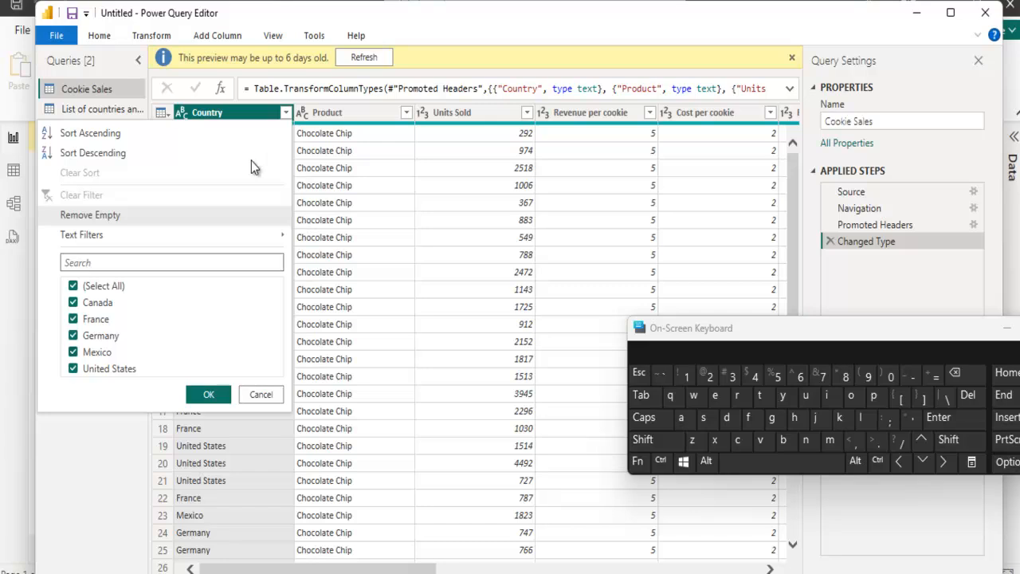
pyautogui.press('Up')
pyautogui.press('Up')
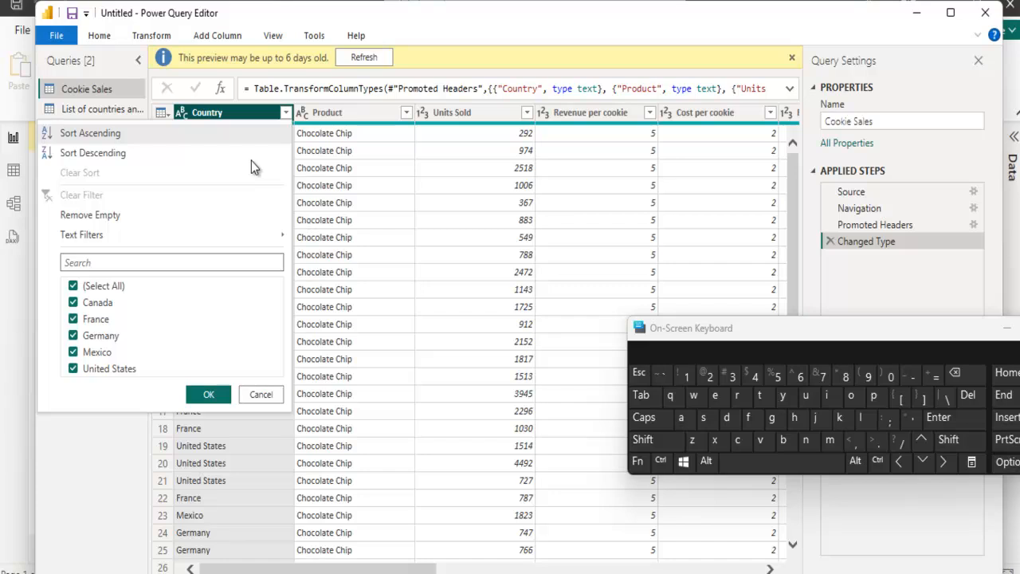
pyautogui.press('Escape')
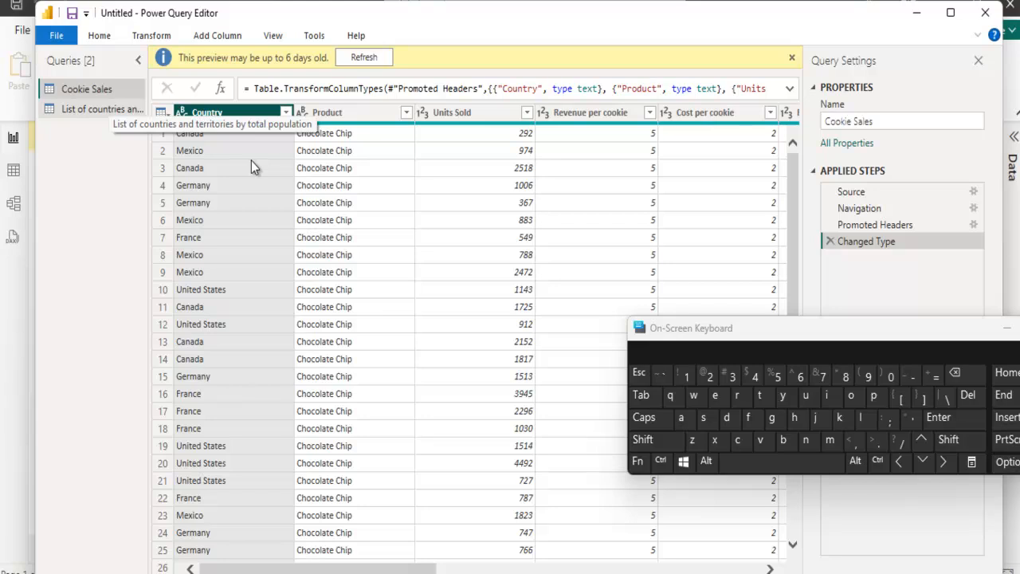
# Deselect all countries in the population query's Country filter.
pyautogui.press('Return')
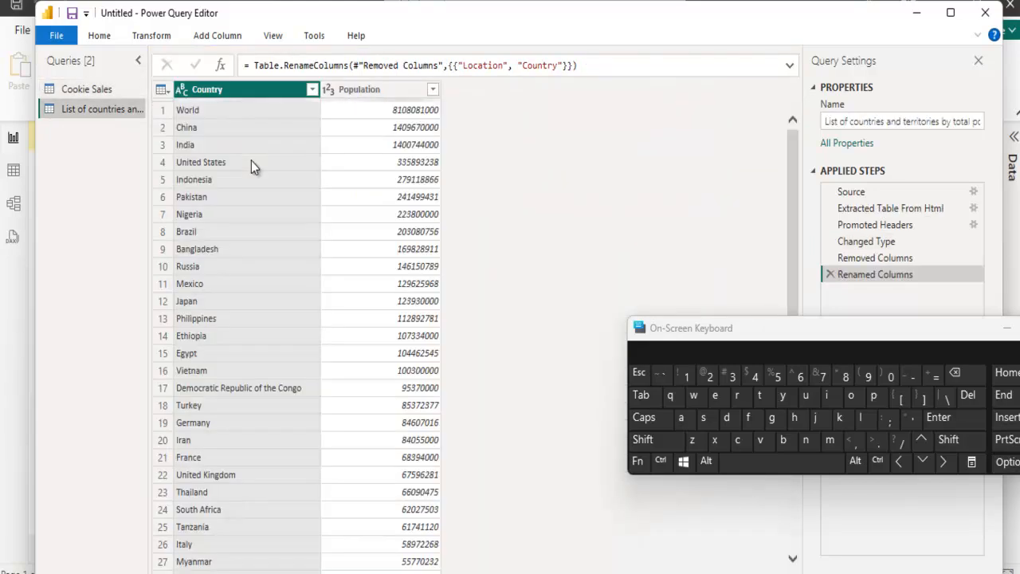
pyautogui.hotkey('alt', 'Down')
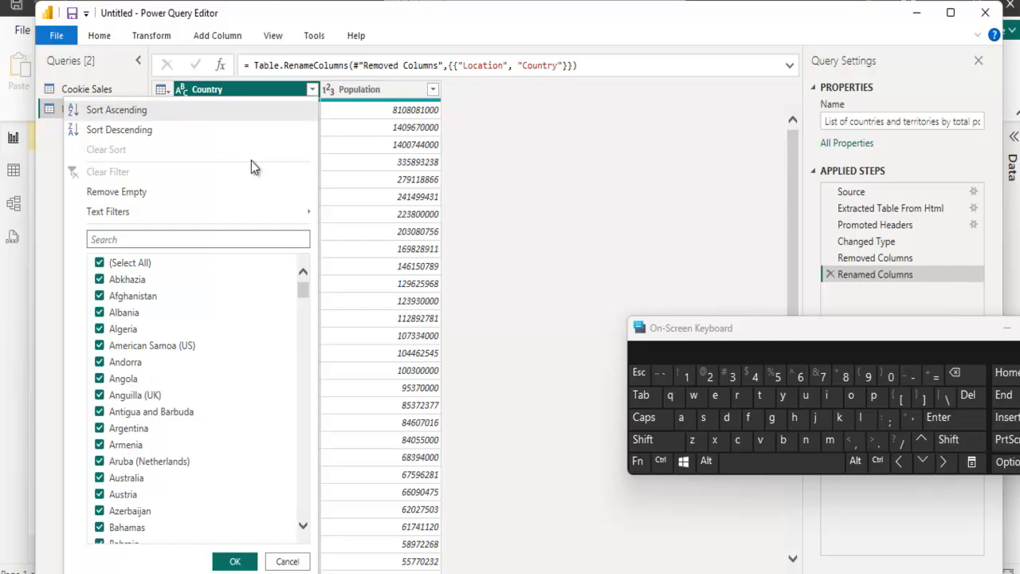
pyautogui.press('Tab')
pyautogui.press('space')
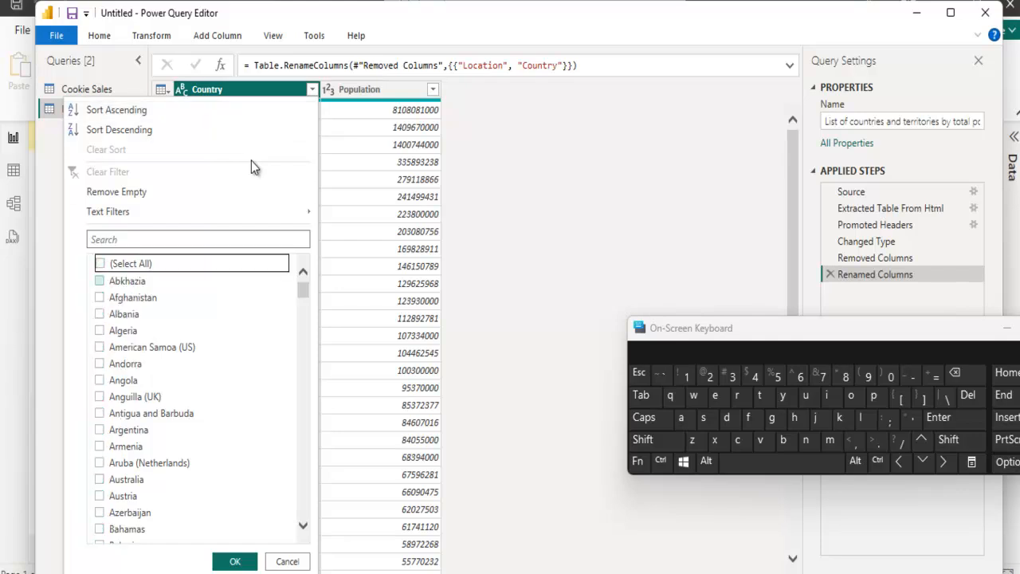
# Search the Country filter list for "ca" and "fr" to include Canada and France.
pyautogui.hotkey('shift', 'Tab')
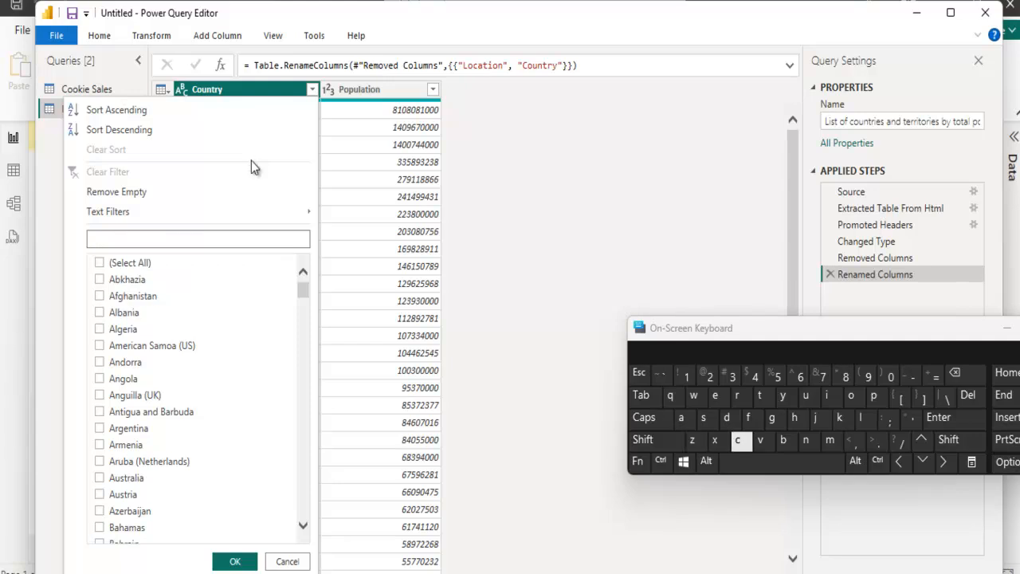
pyautogui.press('s')
pyautogui.press('s')
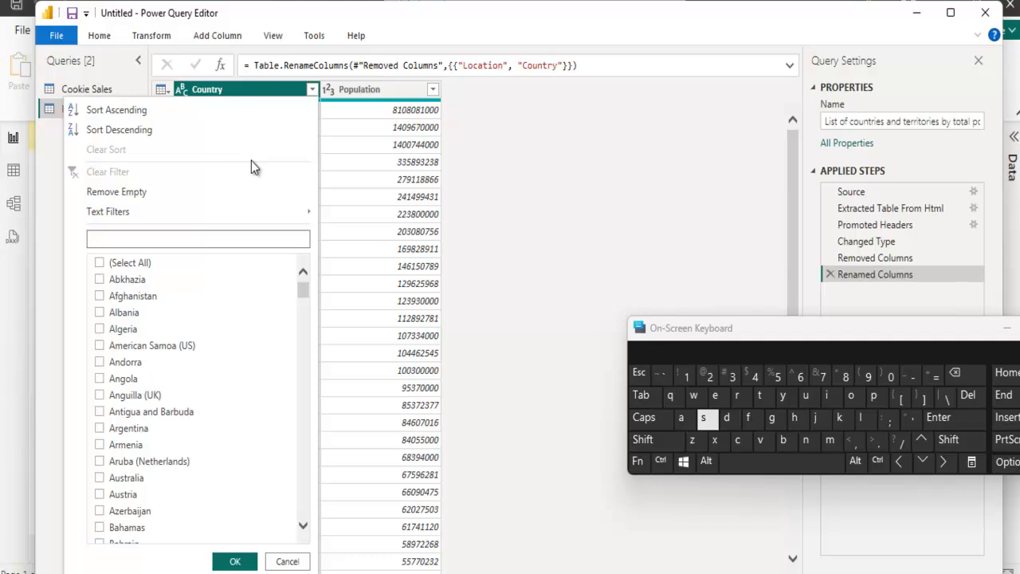
pyautogui.write('c')
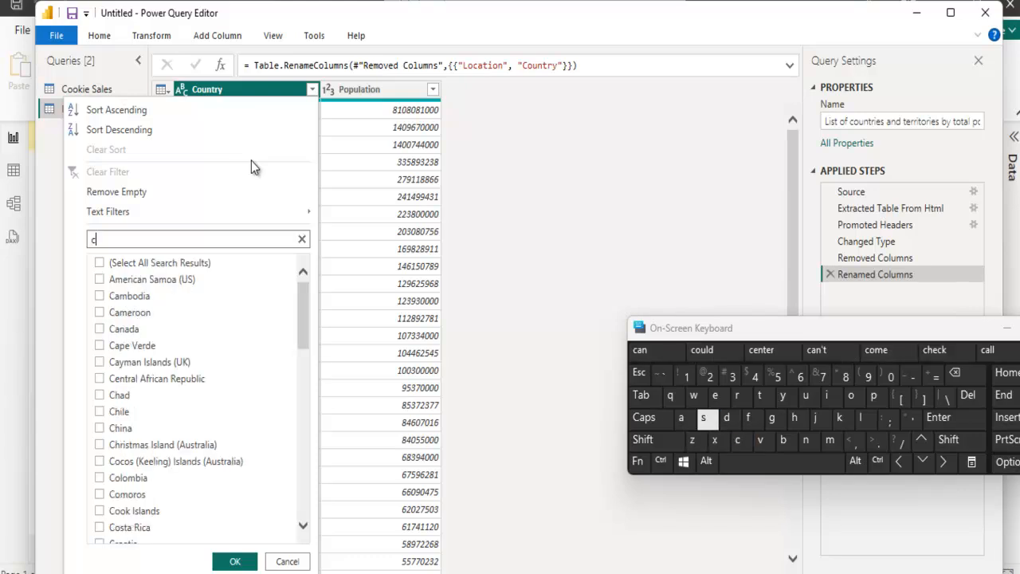
pyautogui.write('a')
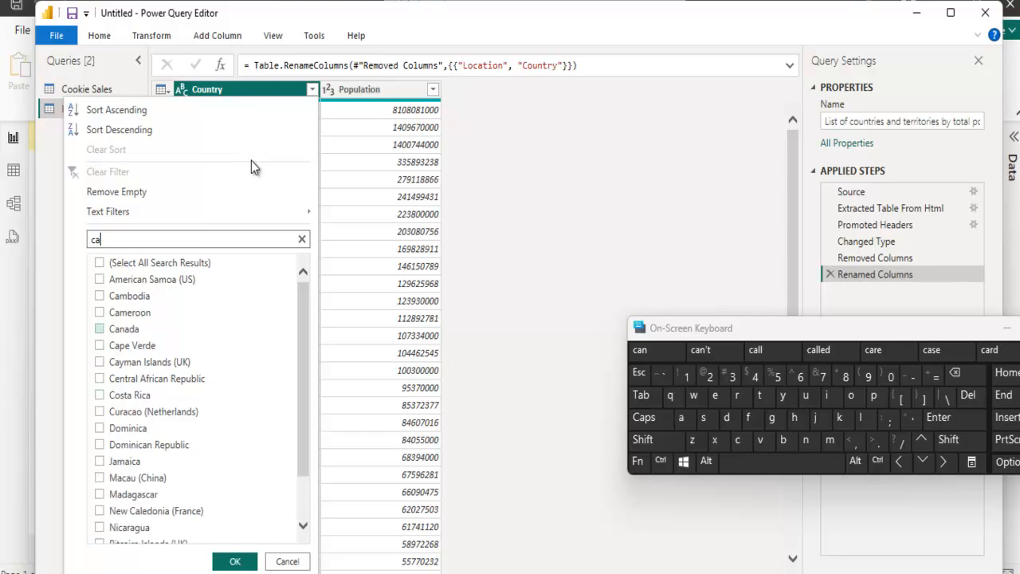
pyautogui.click(100, 329)
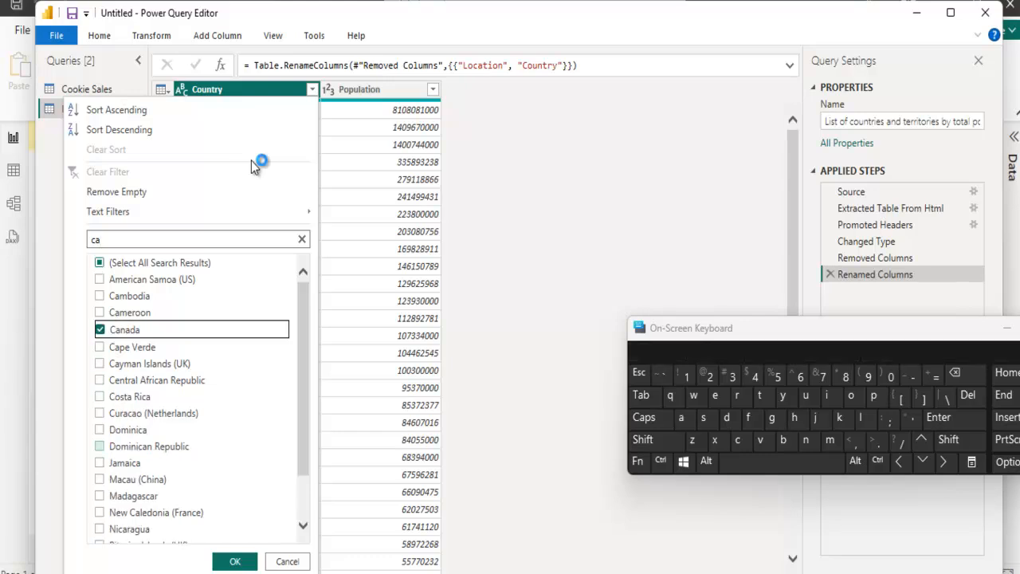
pyautogui.click(302, 239)
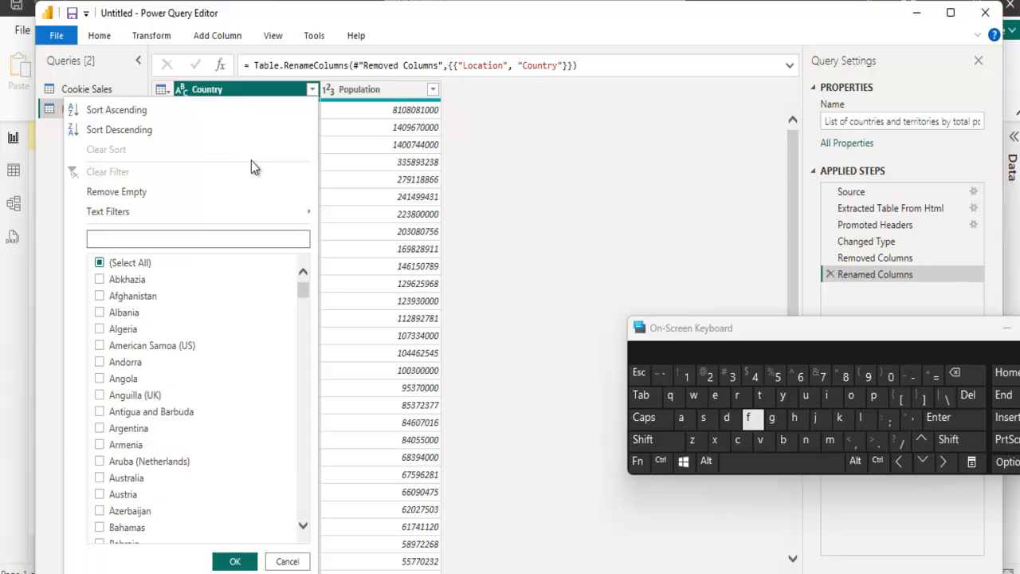
pyautogui.write('fr')
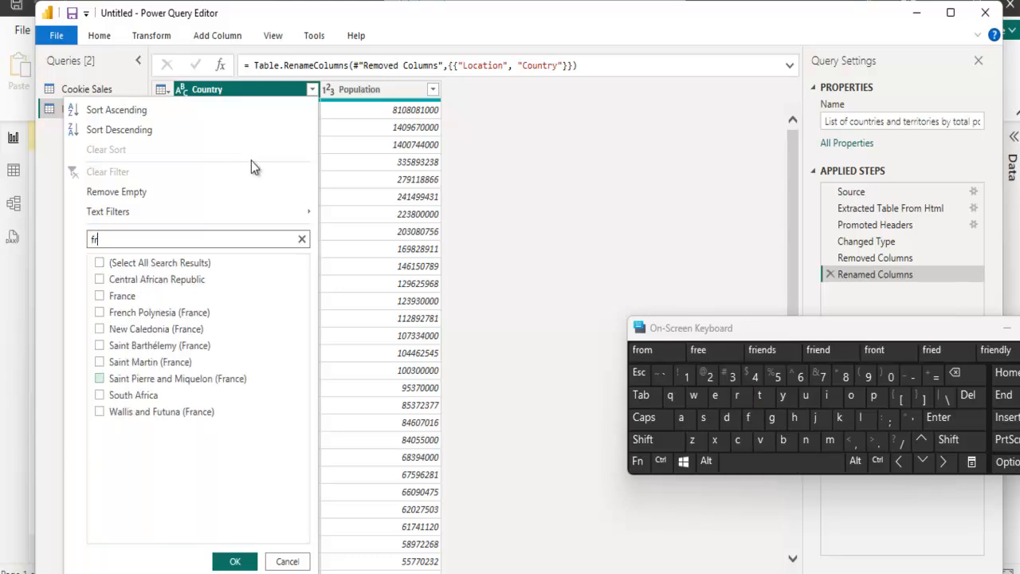
pyautogui.click(100, 295)
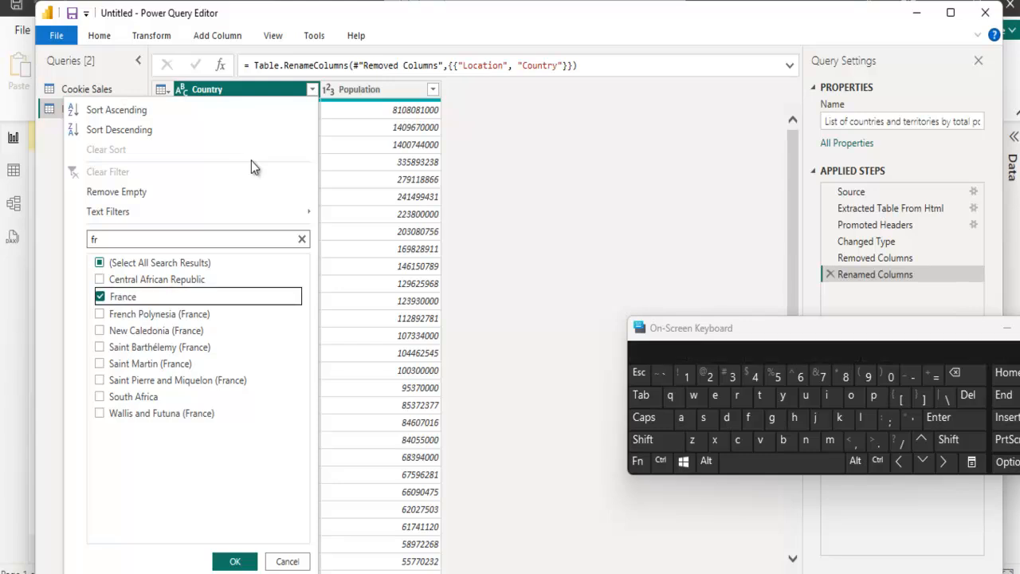
# Search the list for "ger" and "uni" to include Germany and United States, and apply the Country filter.
pyautogui.hotkey('shift', 'Tab')
pyautogui.press('space')
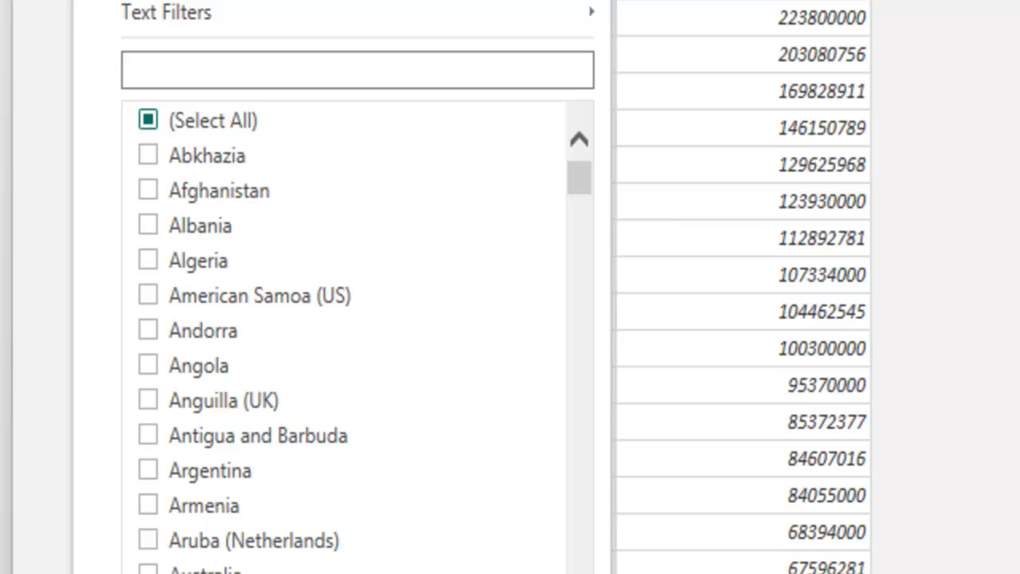
pyautogui.write('ger')
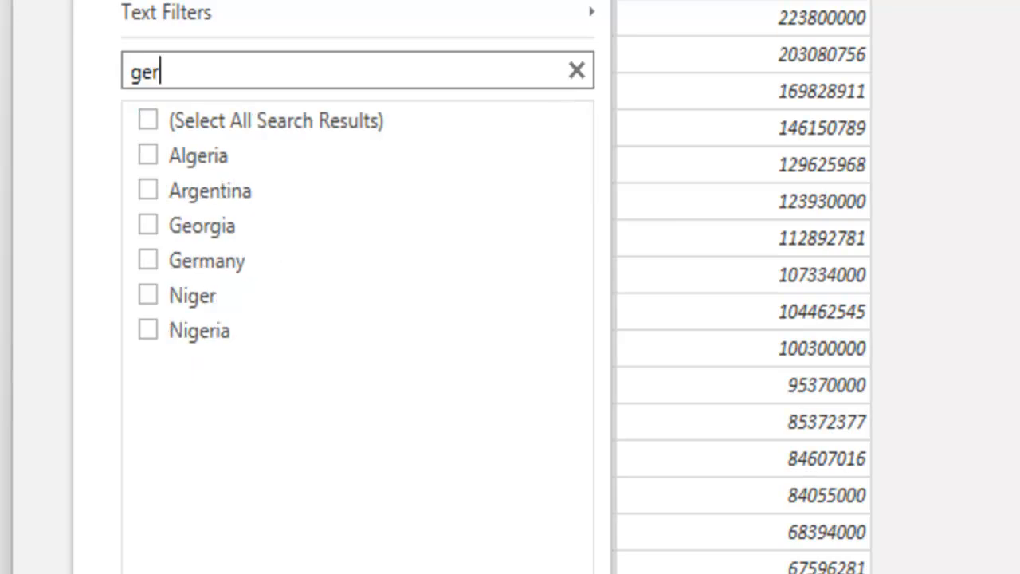
pyautogui.press('Down')
pyautogui.press('space')
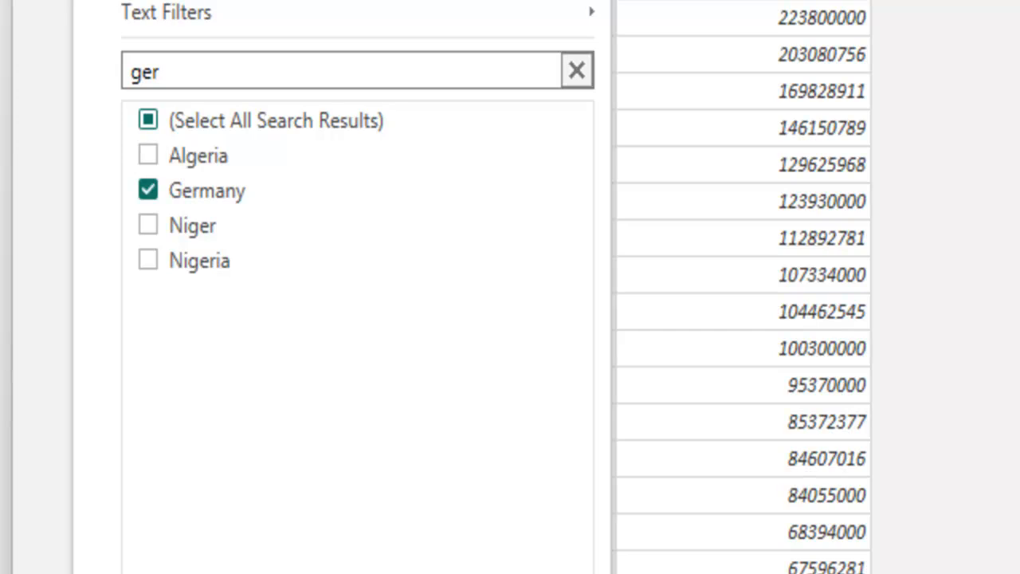
pyautogui.click(577, 70)
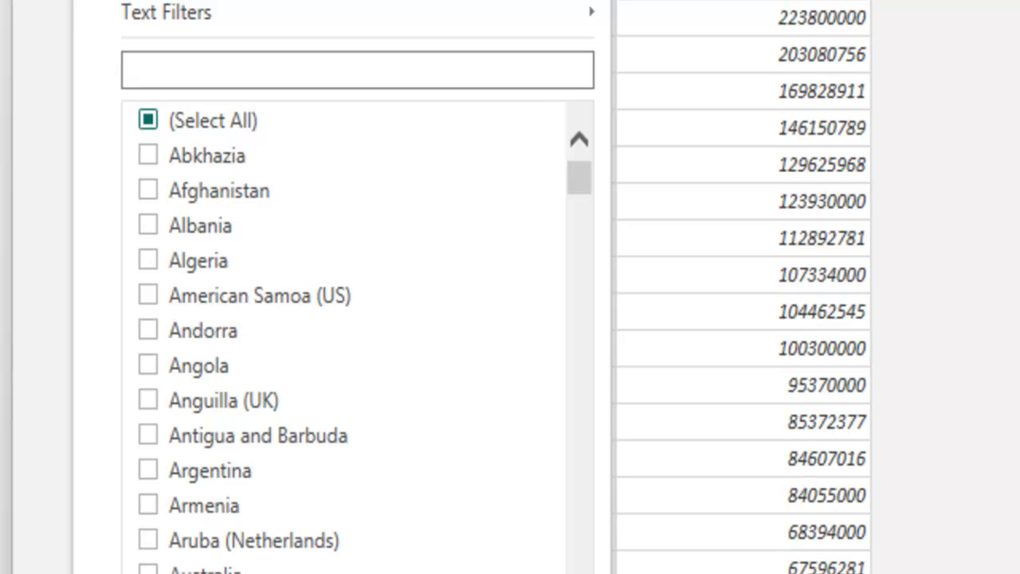
pyautogui.write('un')
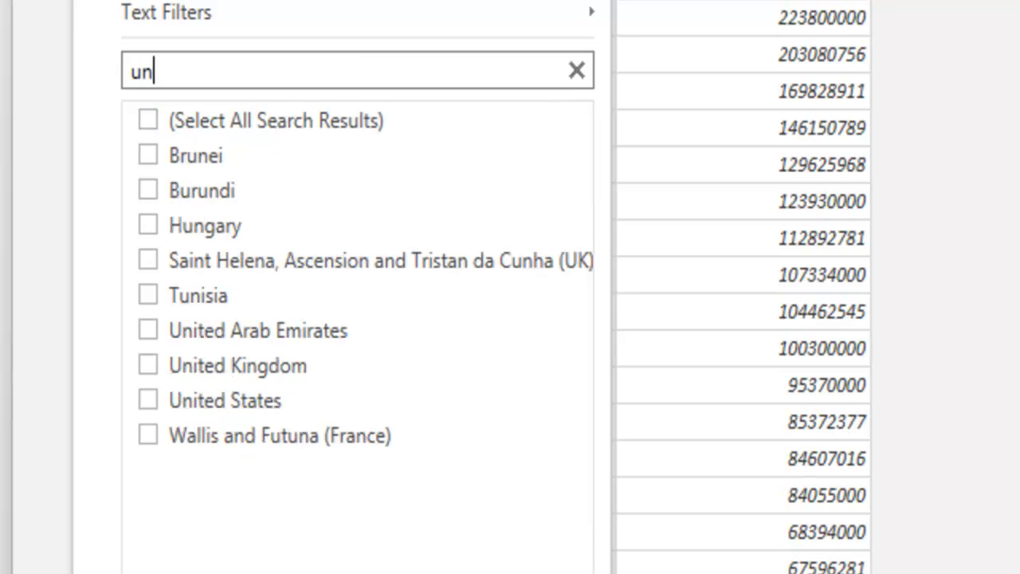
pyautogui.write('i')
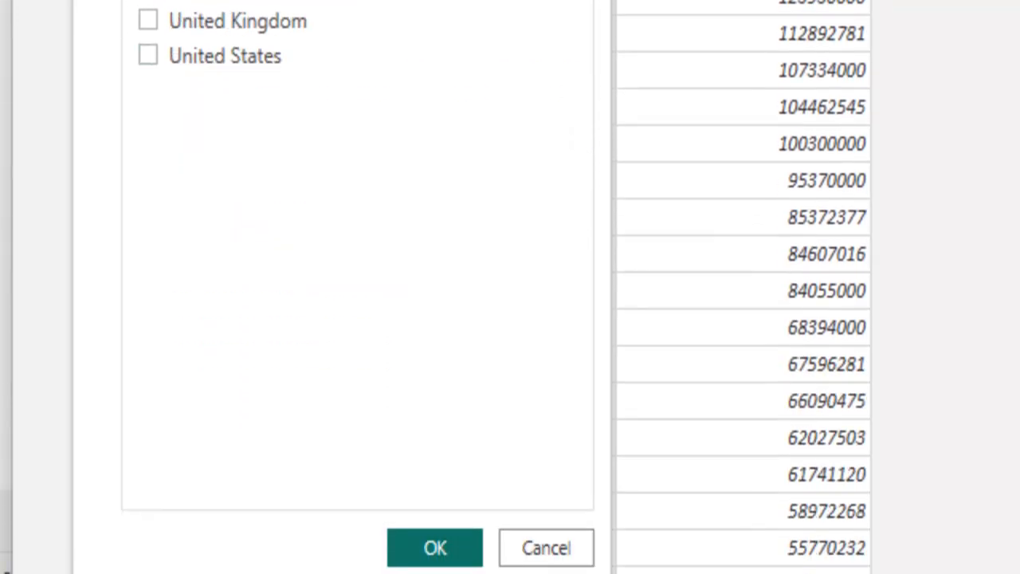
pyautogui.click(147, 55)
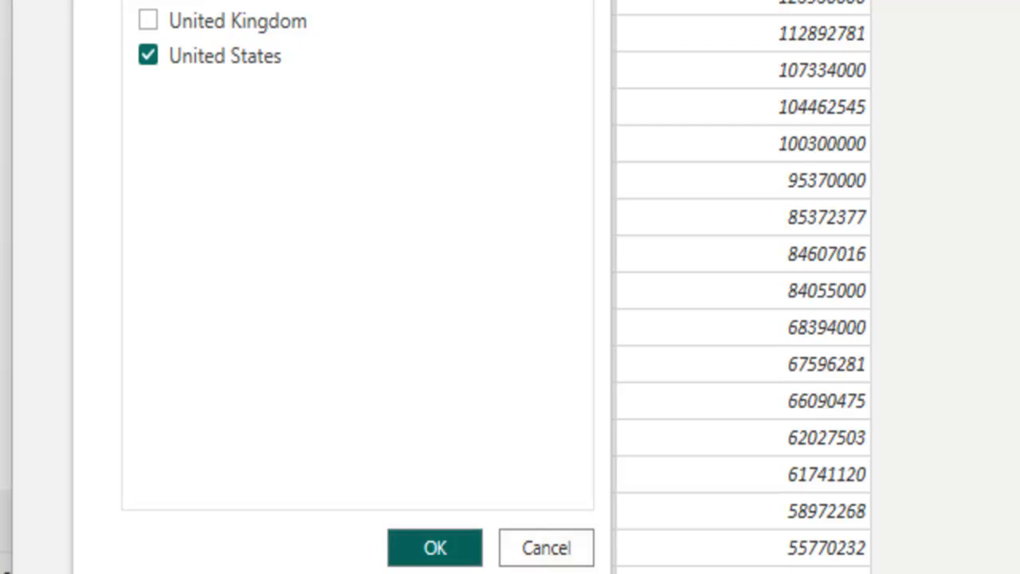
pyautogui.click(435, 548)
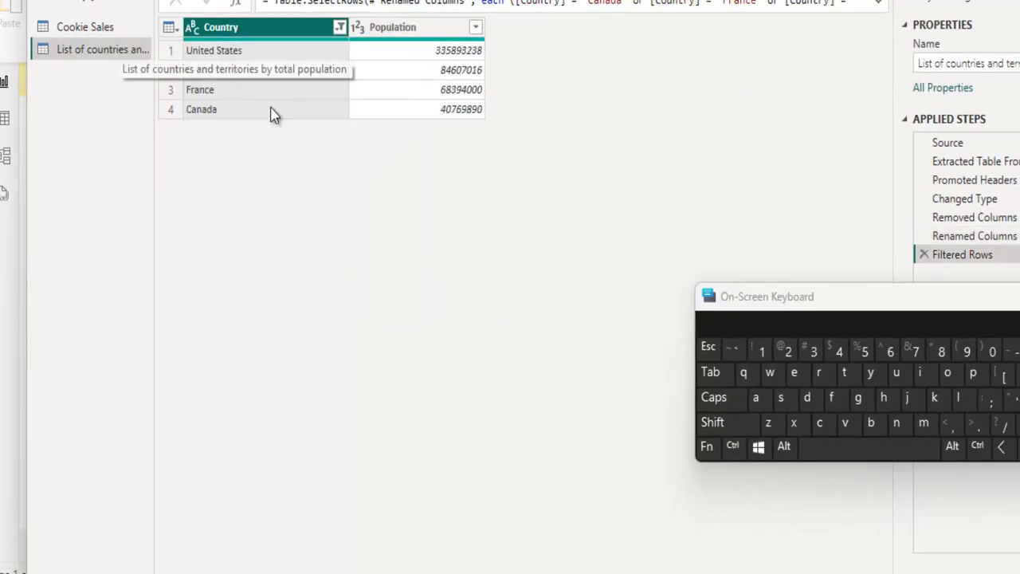
# Sort the Cookie Sales query by its Country column in ascending order.
pyautogui.press('Up')
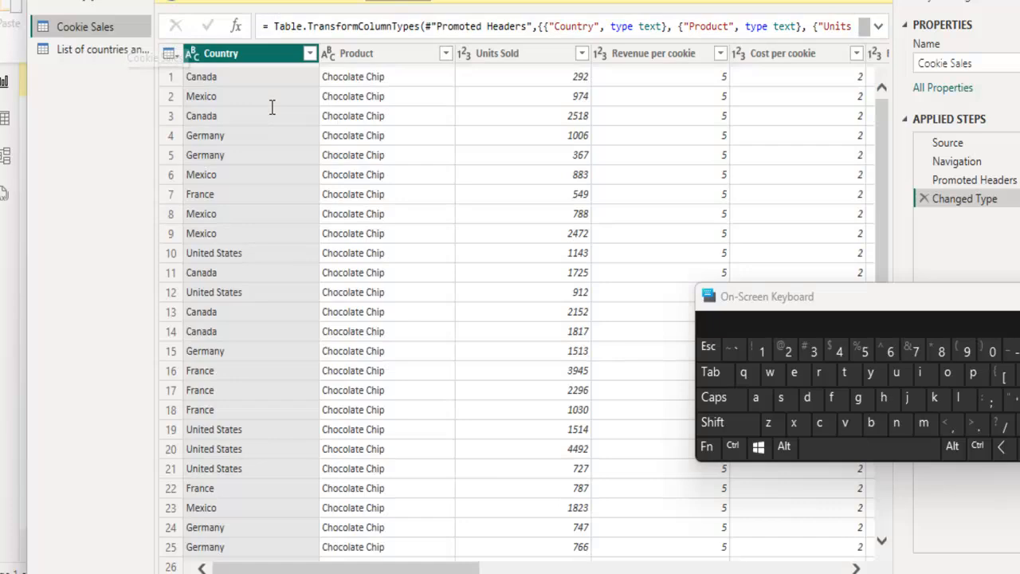
pyautogui.hotkey('alt', 'Down')
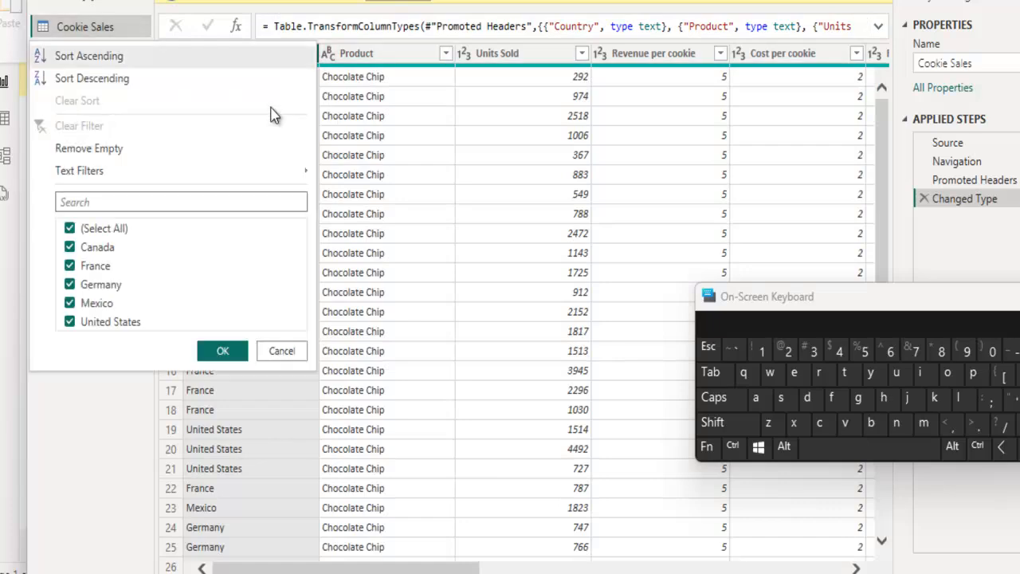
pyautogui.press('Return')
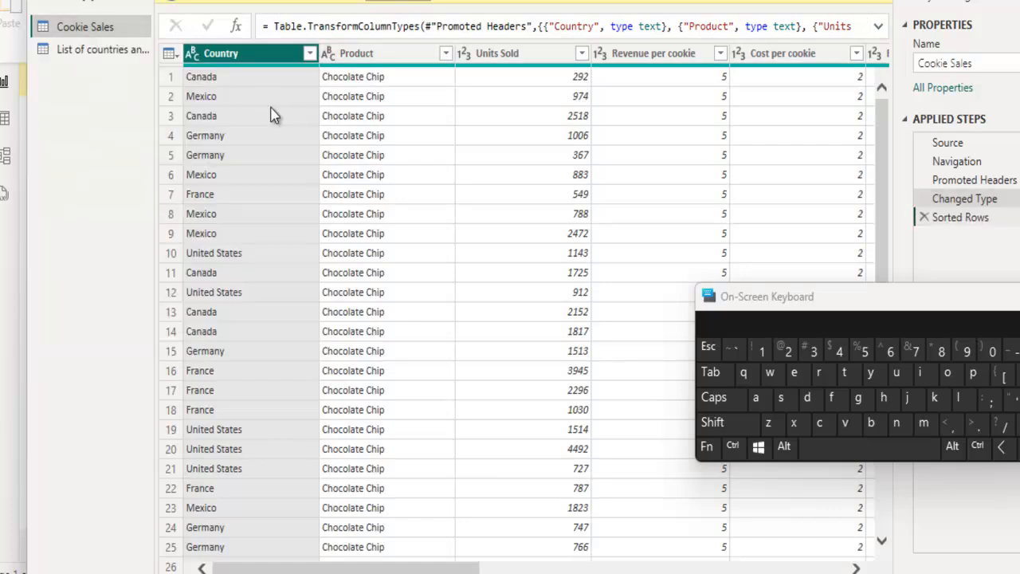
# Add Mexico to the population query's Country filter by searching for "me", and apply it.
pyautogui.press('Down')
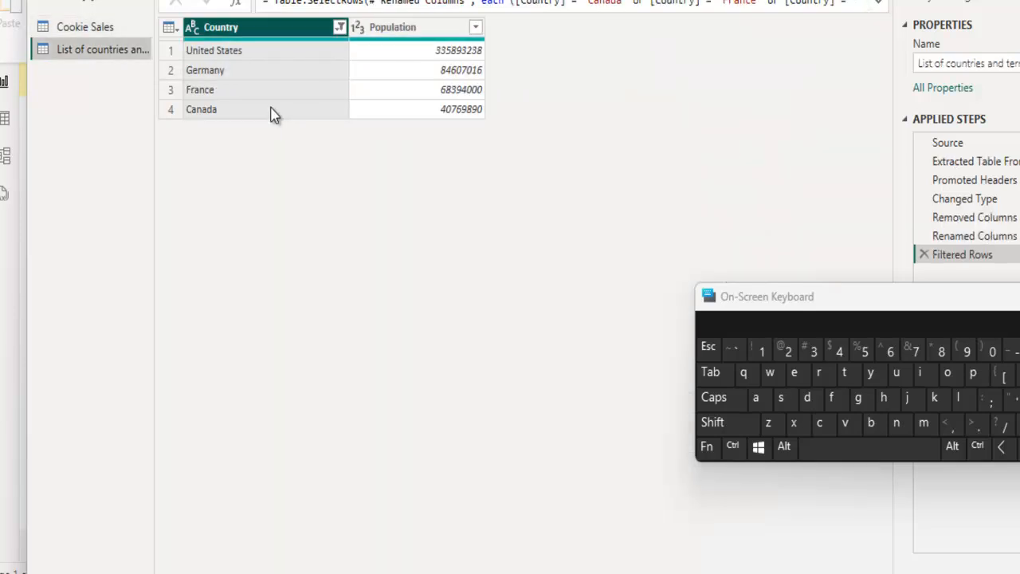
pyautogui.hotkey('alt', 'Down')
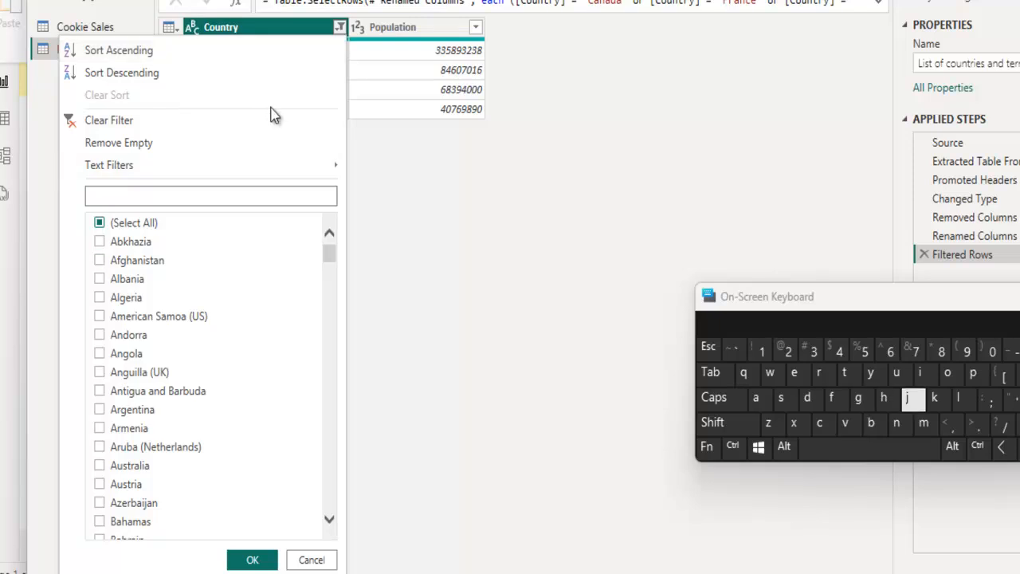
pyautogui.write('m')
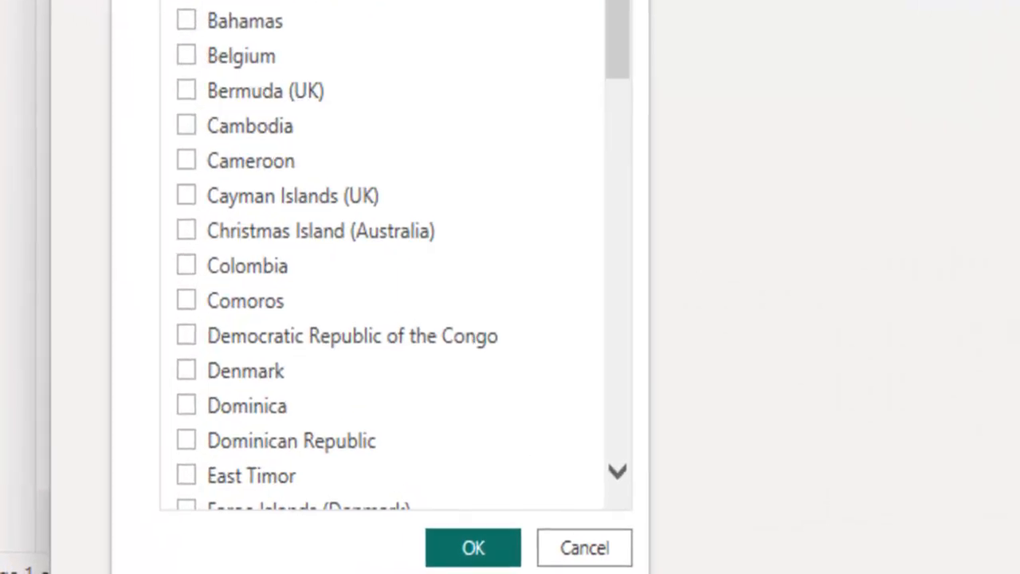
pyautogui.write('e')
pyautogui.click(187, 55)
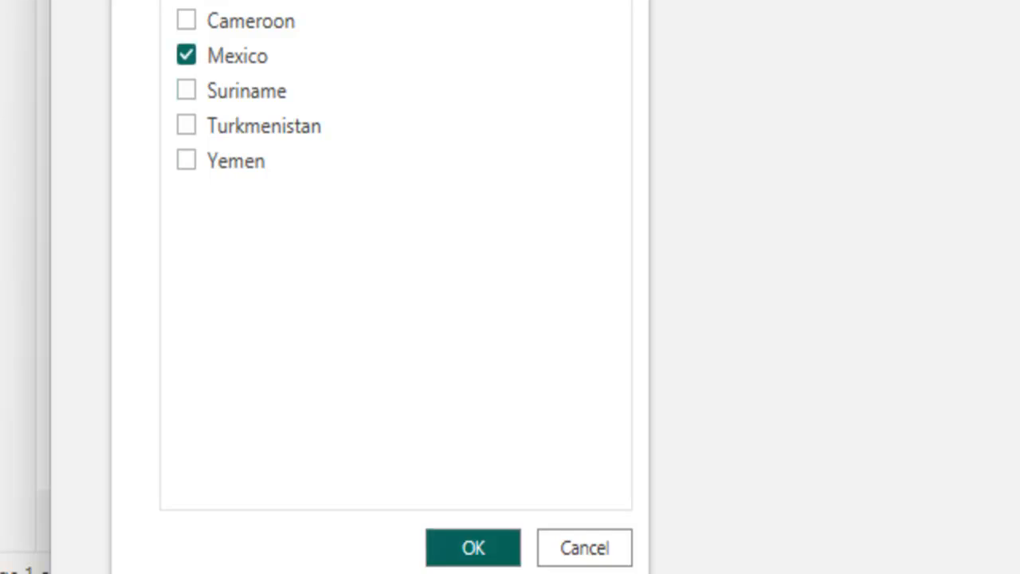
pyautogui.click(473, 547)
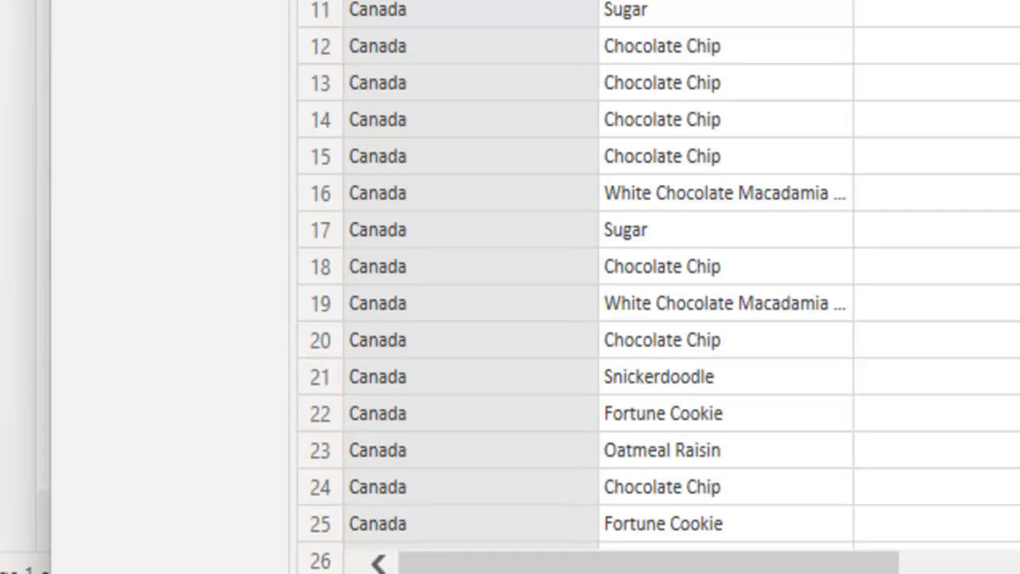
pyautogui.click(87, 50)
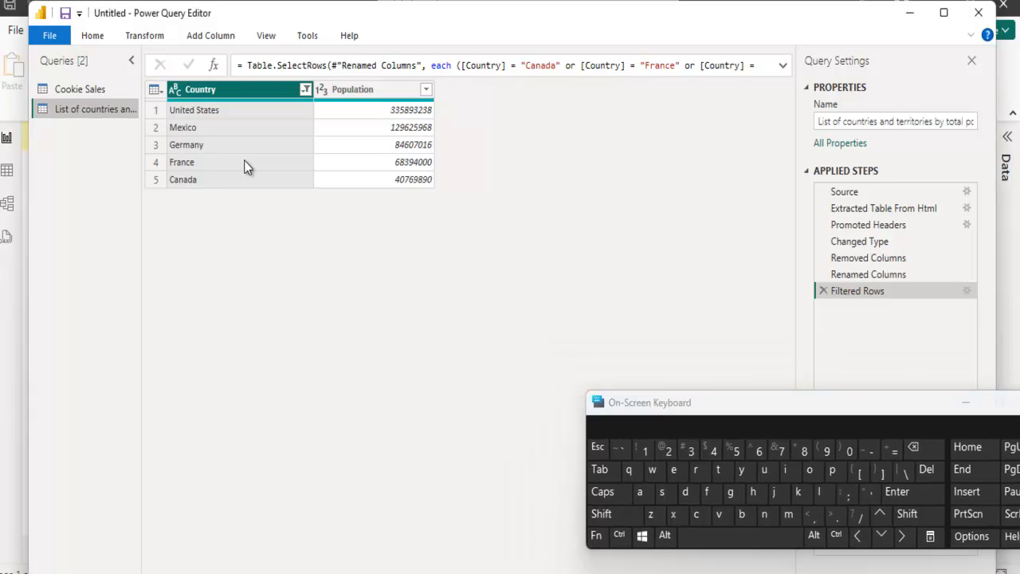
pyautogui.click(89, 89)
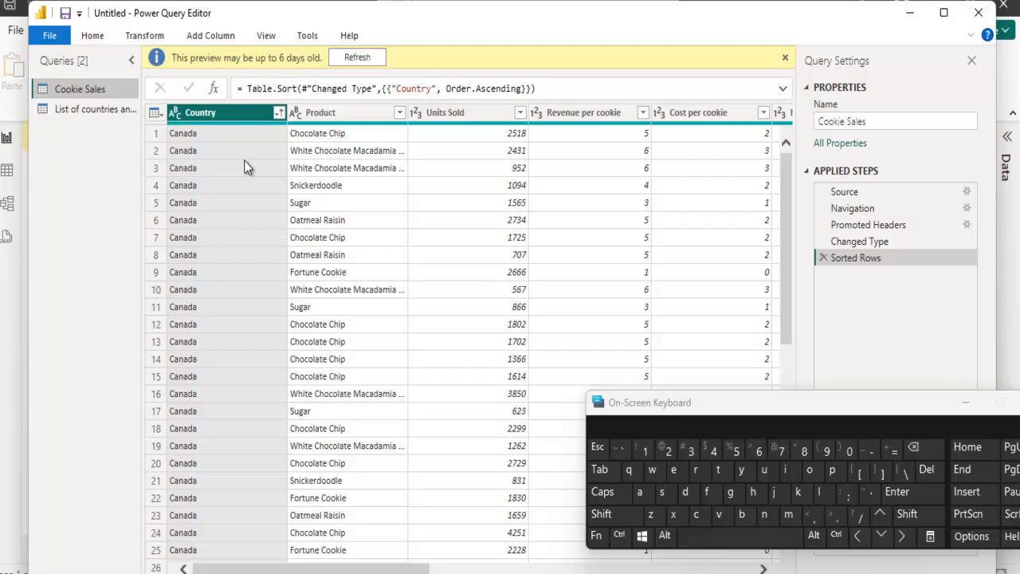
pyautogui.hotkey('alt', 'h')
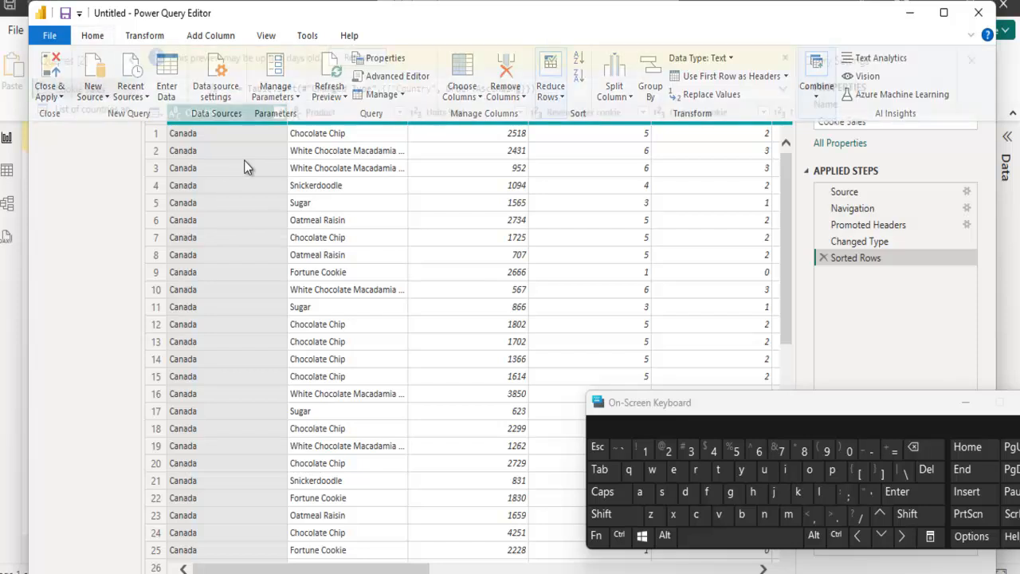
pyautogui.press('Escape')
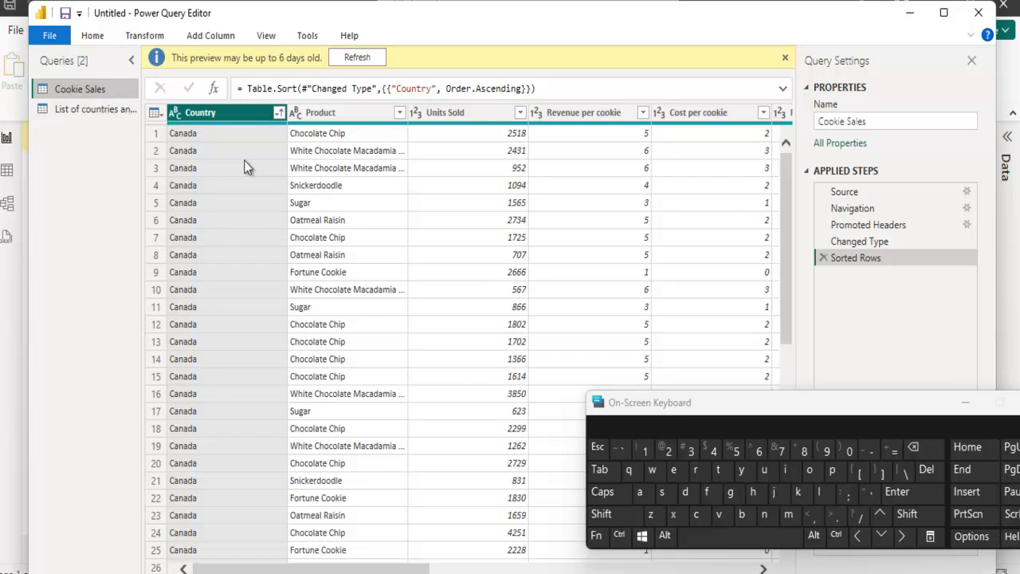
pyautogui.hotkey('shift', 'F10')
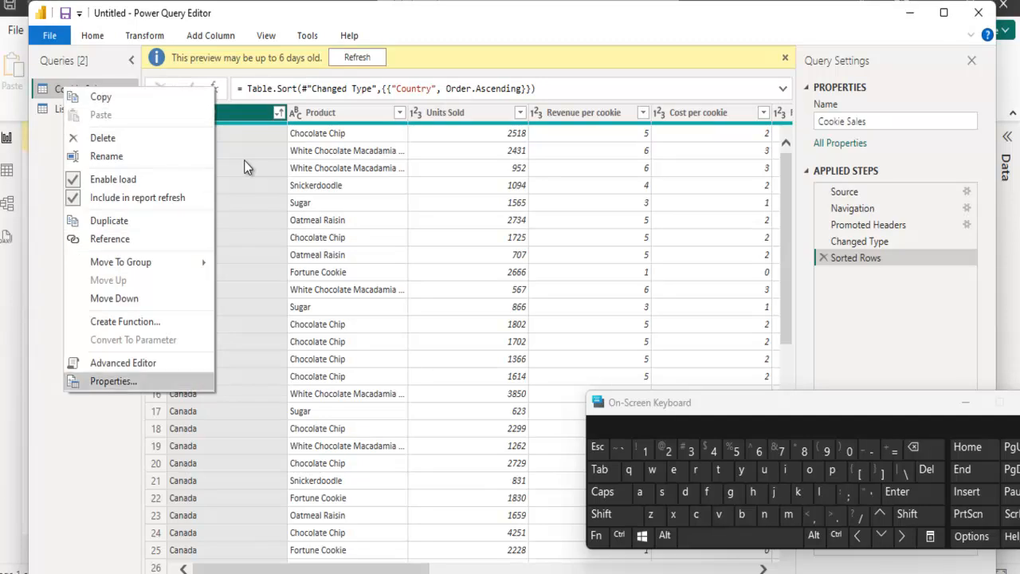
pyautogui.press('Down')
pyautogui.press('Down')
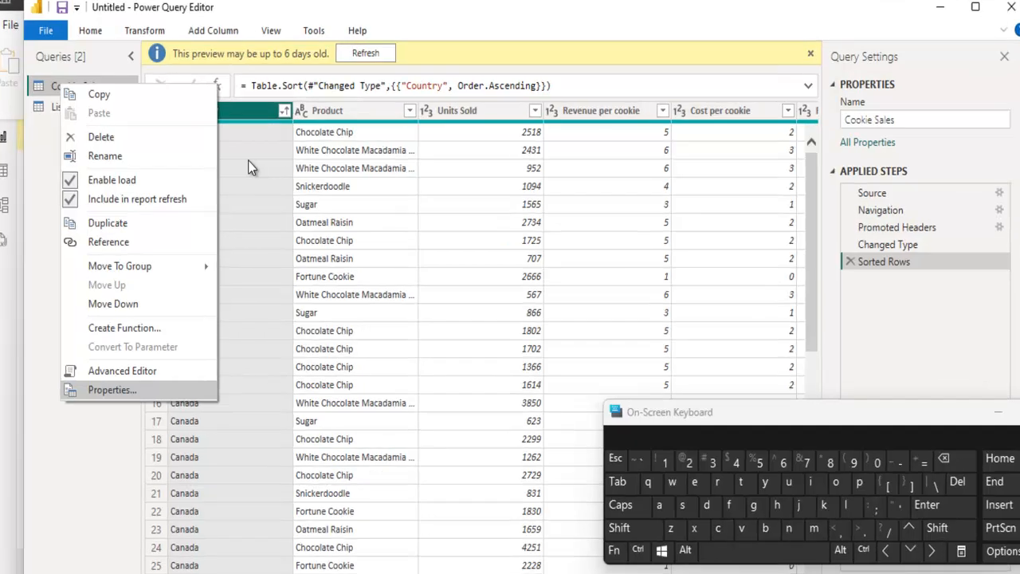
pyautogui.press('Escape')
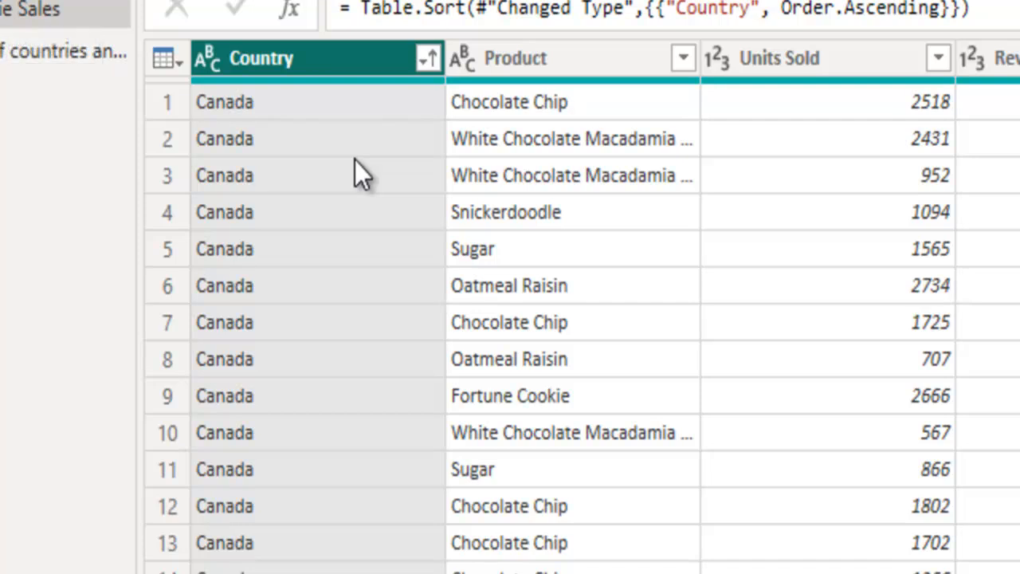
pyautogui.hotkey('ctrl', 'F1')
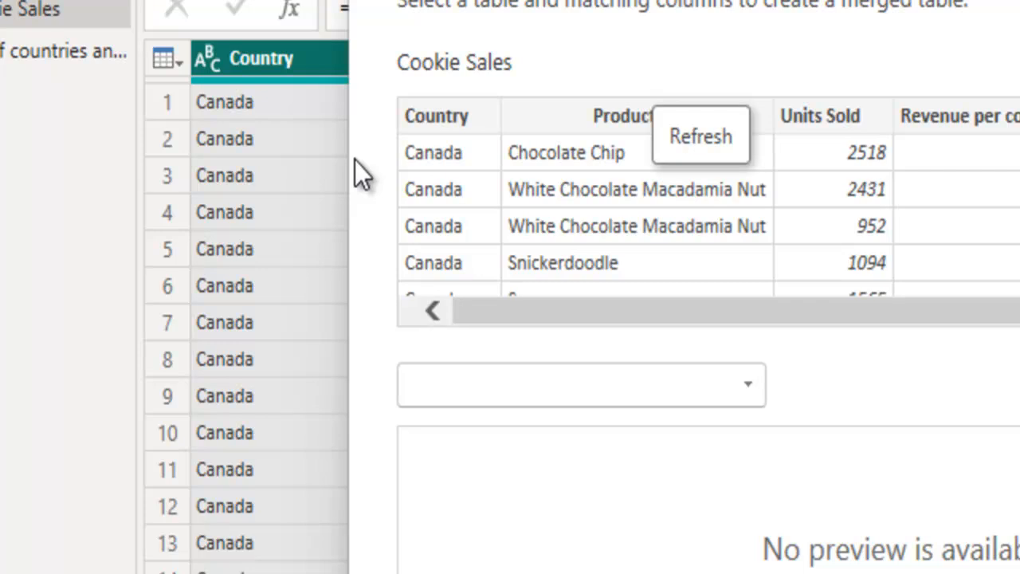
pyautogui.click(436, 116)
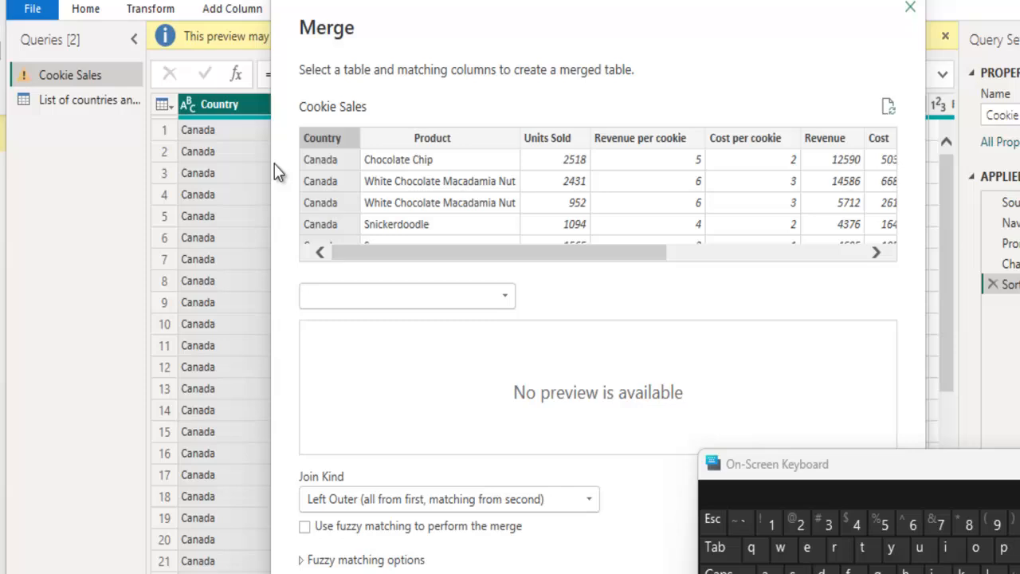
pyautogui.press('Escape')
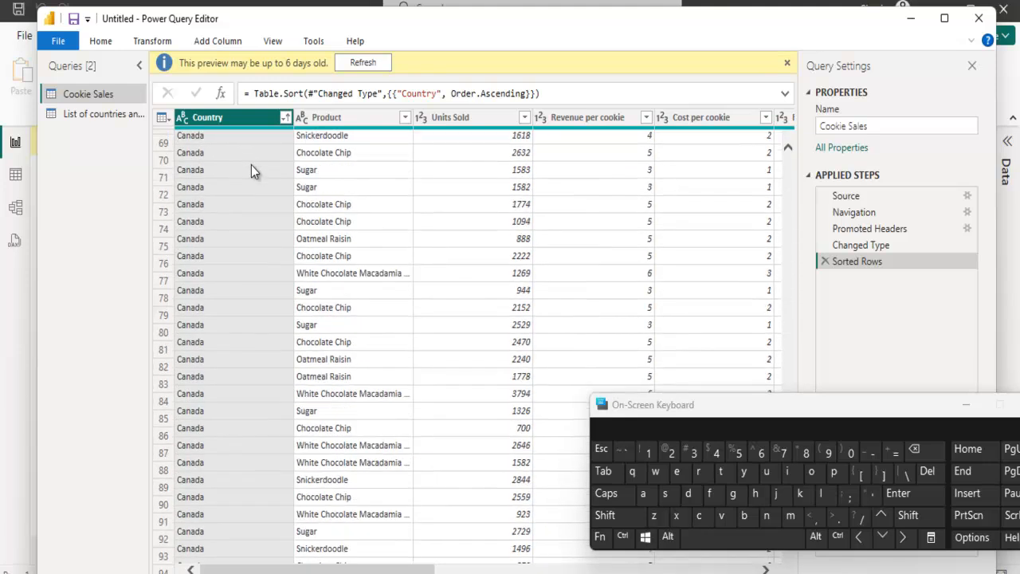
# Start merging Cookie Sales, matched on Country, with the List of countries and territories by total population query.
pyautogui.scroll(-20, 251, 165)
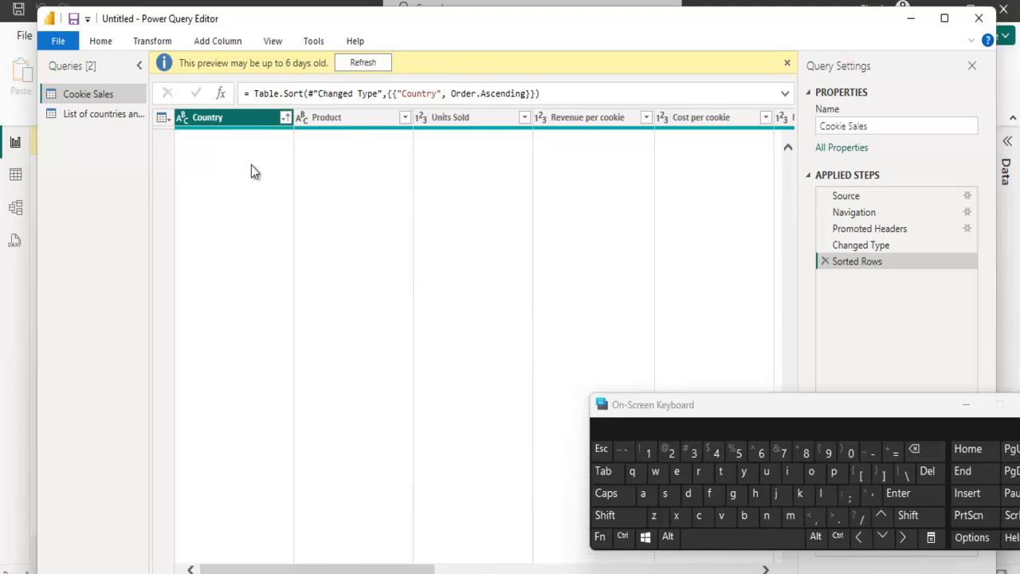
pyautogui.scroll(-20, 251, 171)
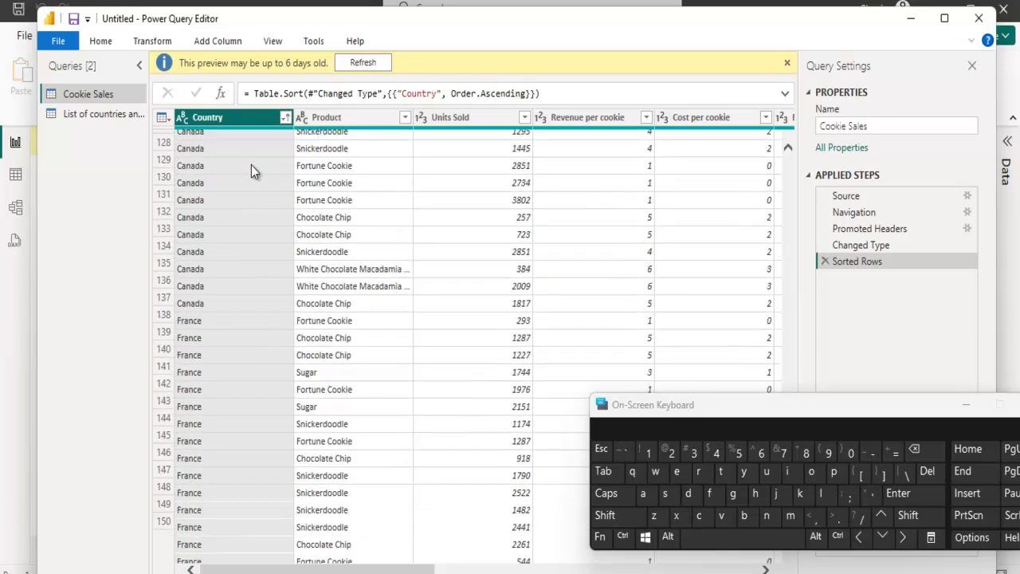
pyautogui.scroll(-15, 251, 171)
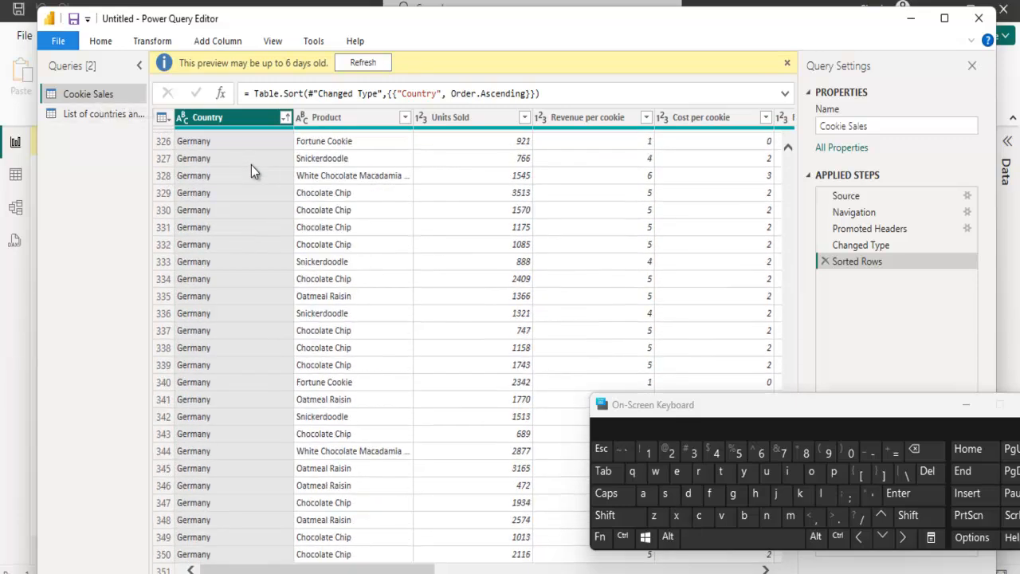
pyautogui.click(101, 41)
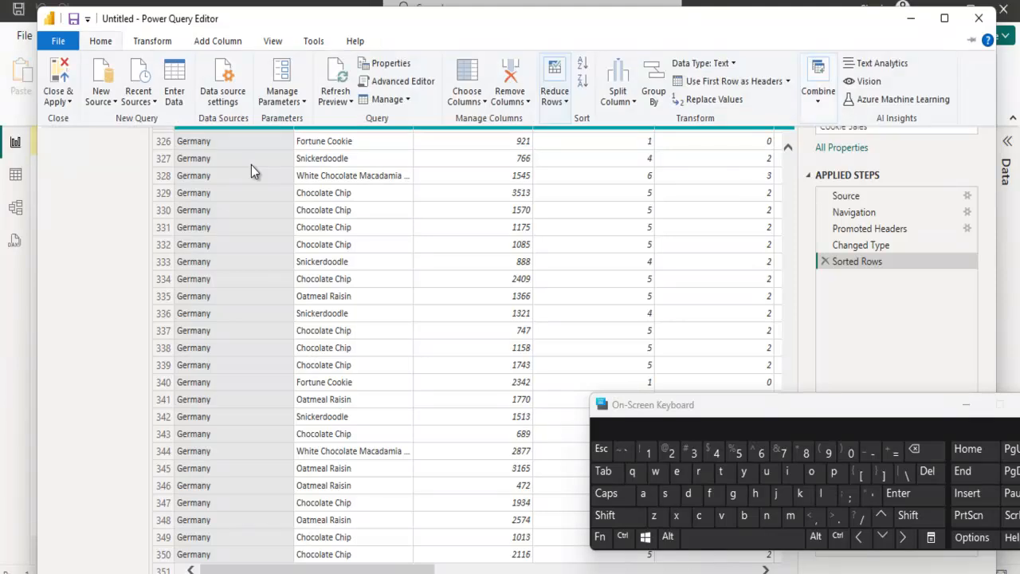
pyautogui.click(818, 90)
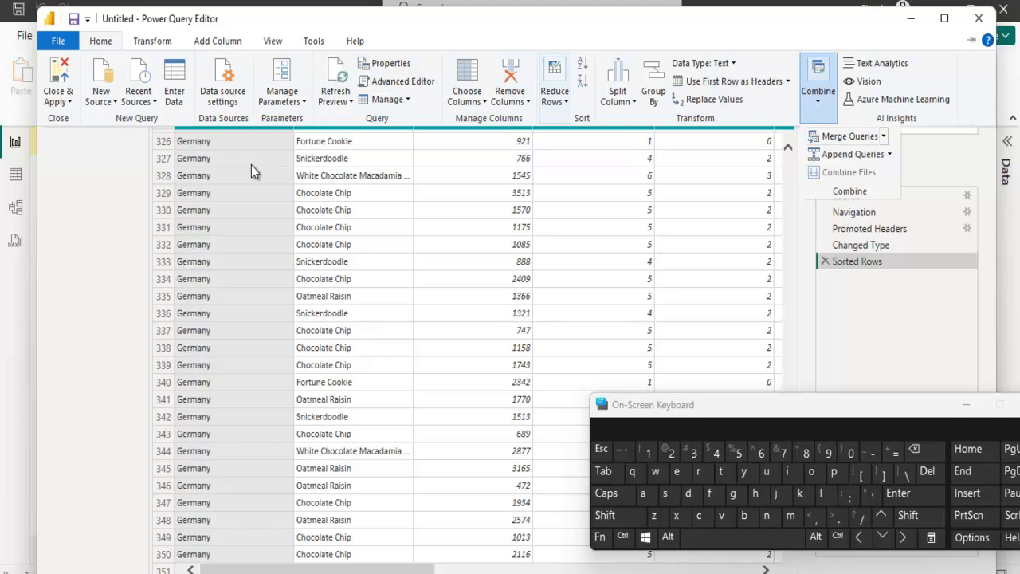
pyautogui.click(850, 137)
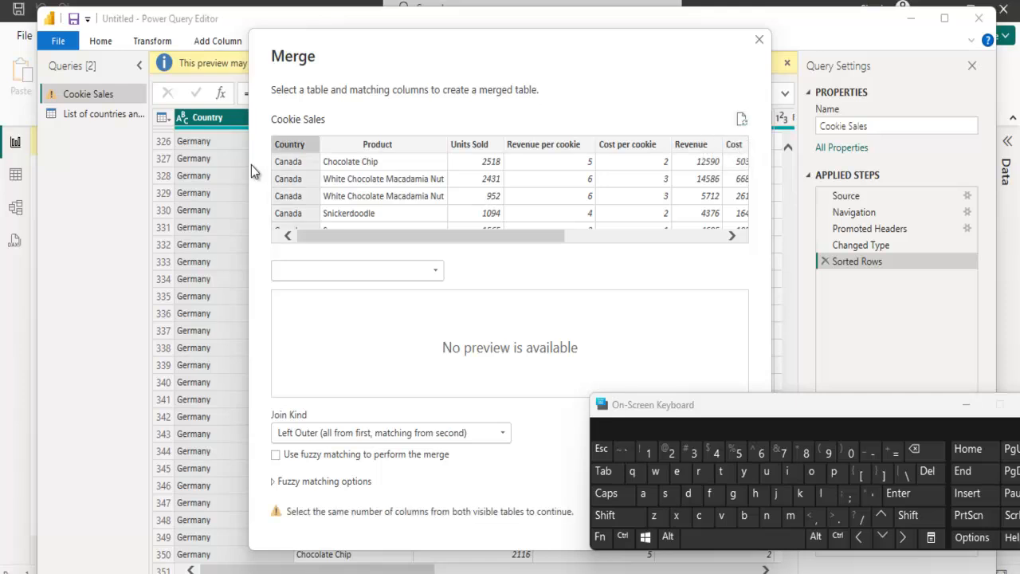
pyautogui.press('Return')
pyautogui.press('Down')
pyautogui.press('Up')
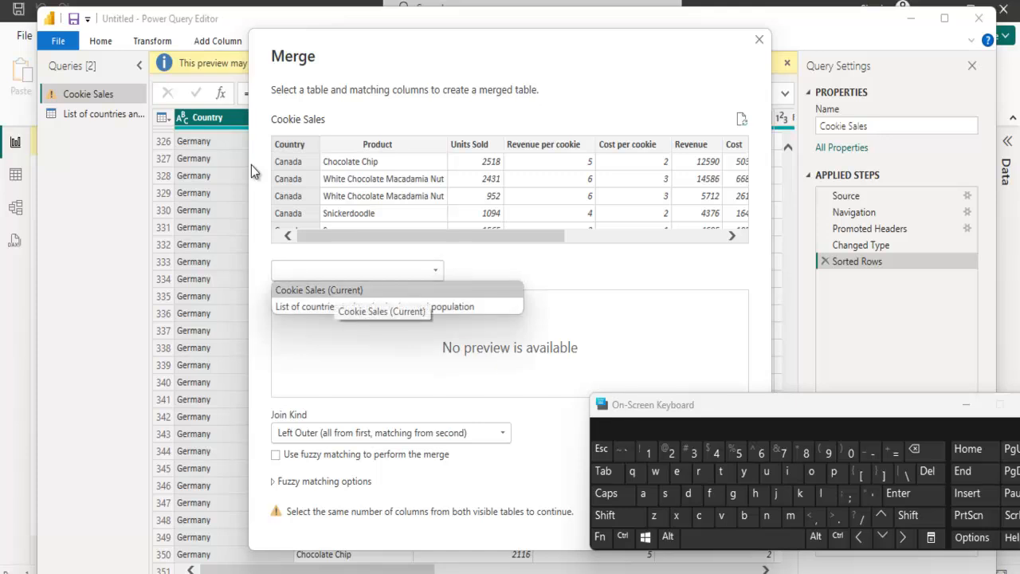
pyautogui.press('Down')
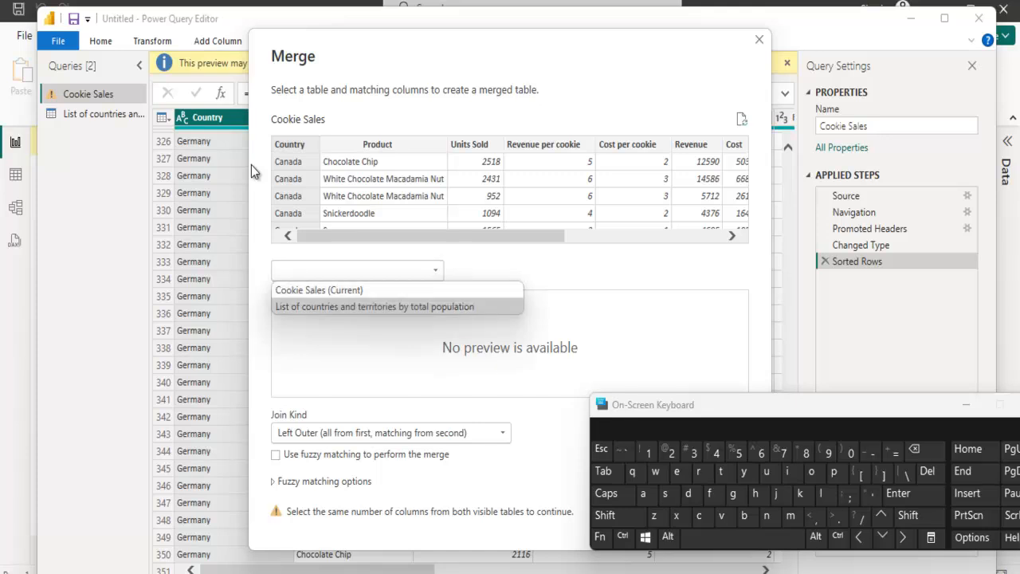
pyautogui.press('Return')
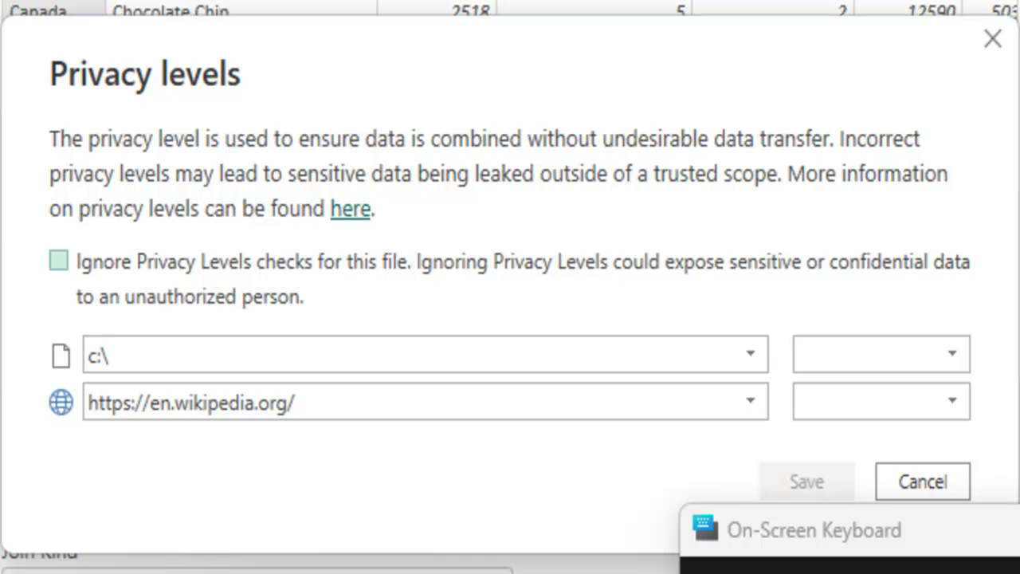
# Ignore privacy level checks for this file and complete the Left Outer merge on the Country columns.
pyautogui.click(58, 261)
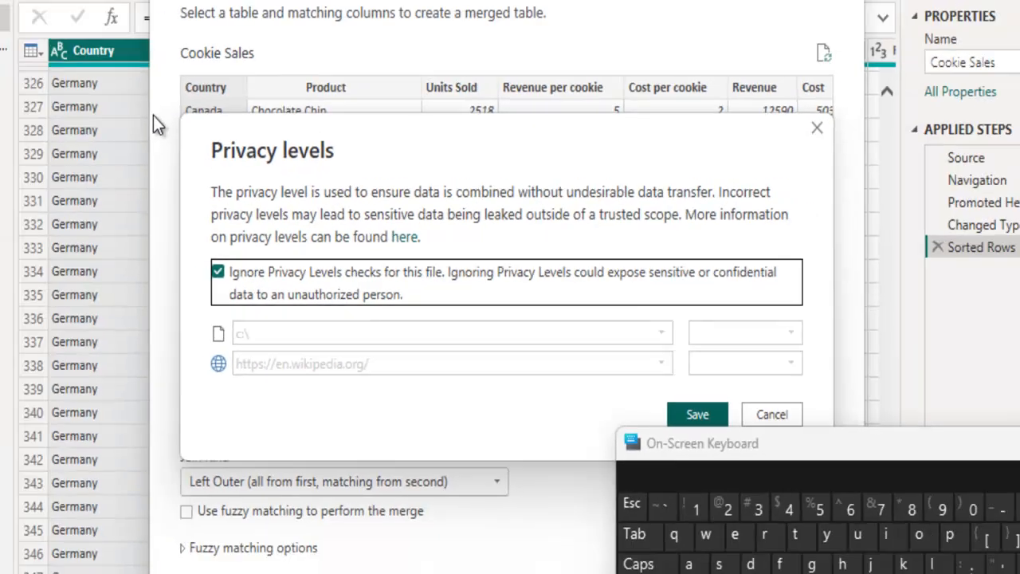
pyautogui.press('Return')
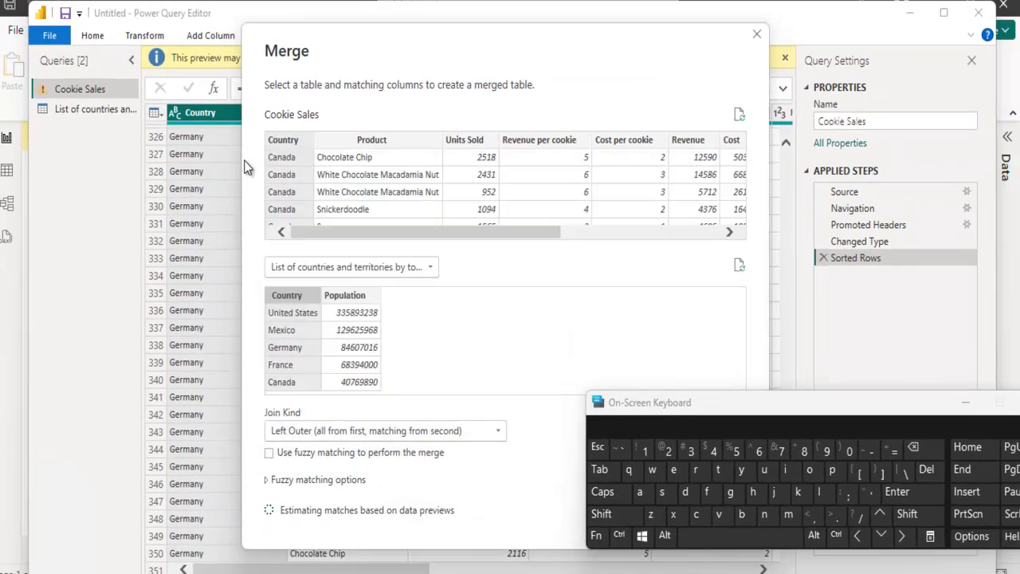
pyautogui.moveTo(701, 403); pyautogui.dragTo(953, 451)
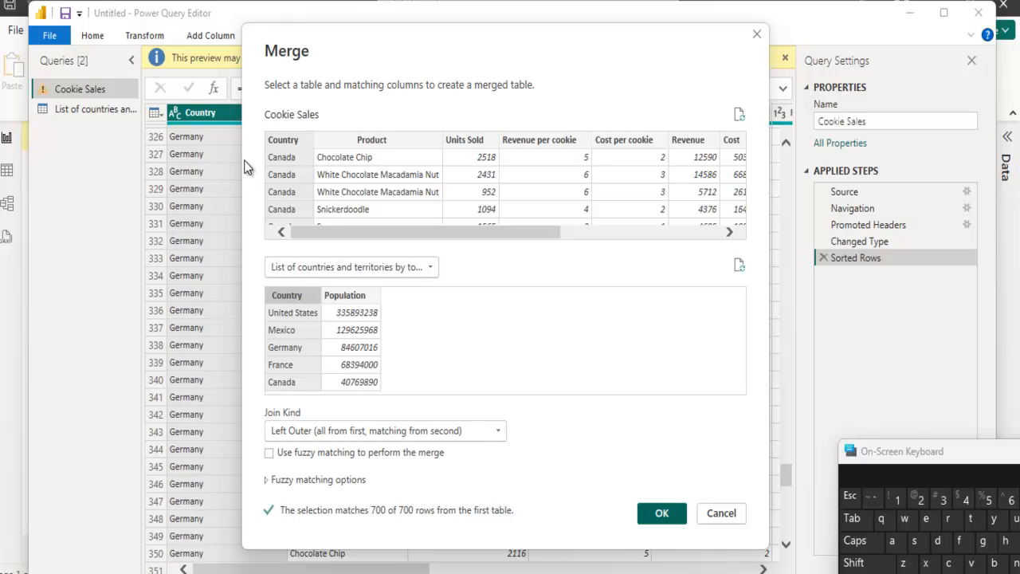
pyautogui.press('Return')
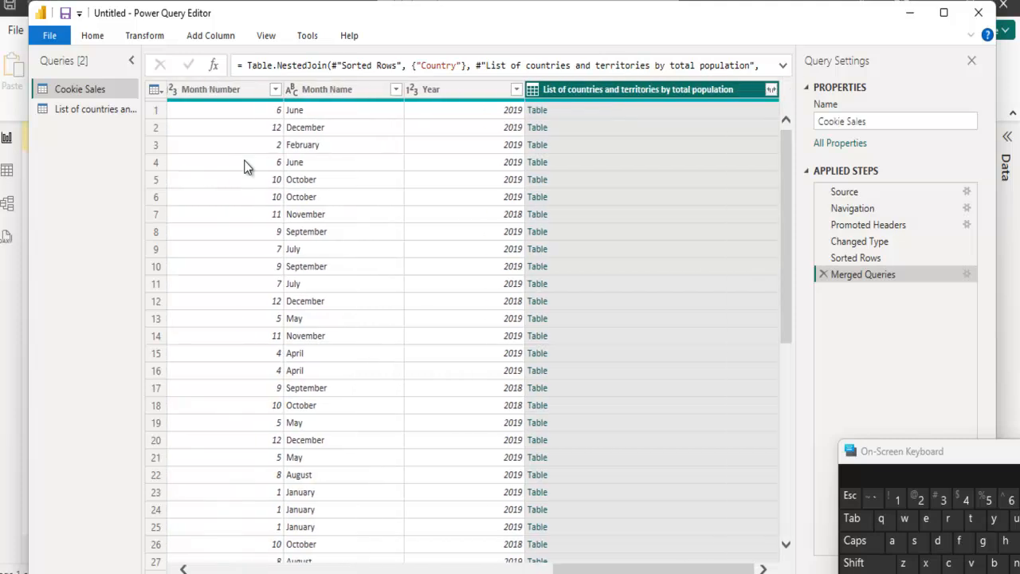
# Expand the merged population table column to include only Population, with the original column name as prefix.
pyautogui.scroll(-5, 247, 166)
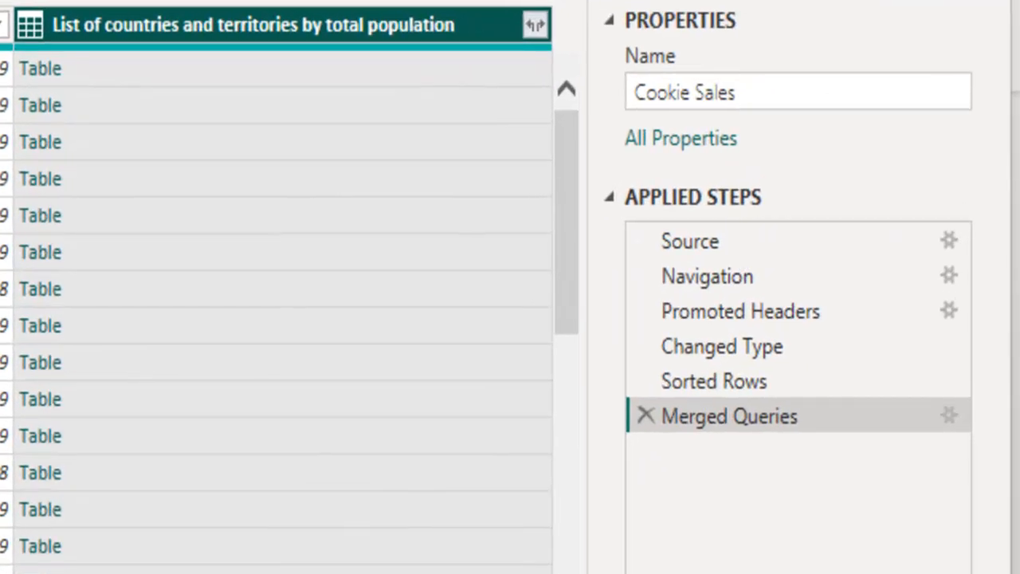
pyautogui.click(771, 89)
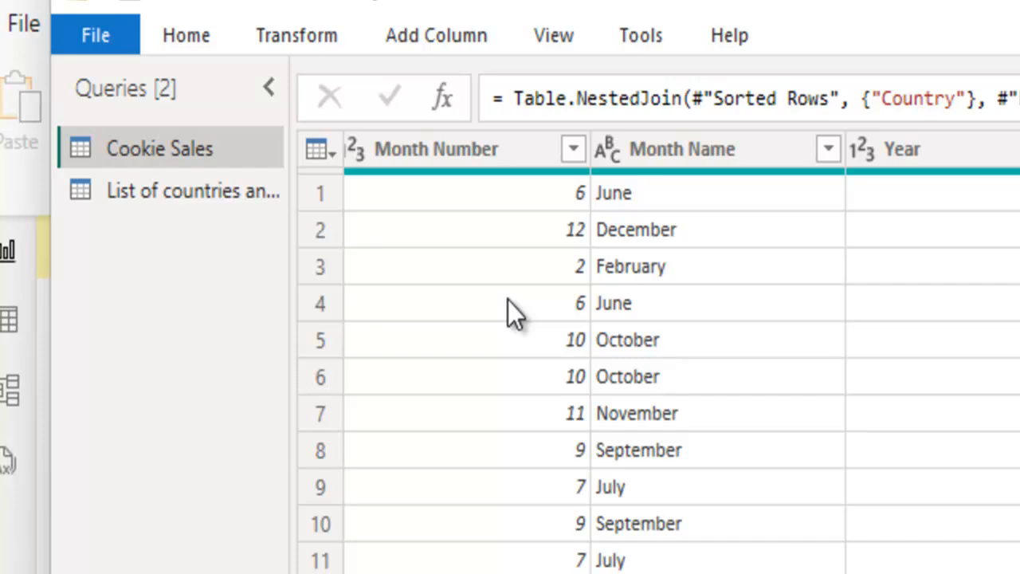
pyautogui.hscroll(-10, 508, 299)
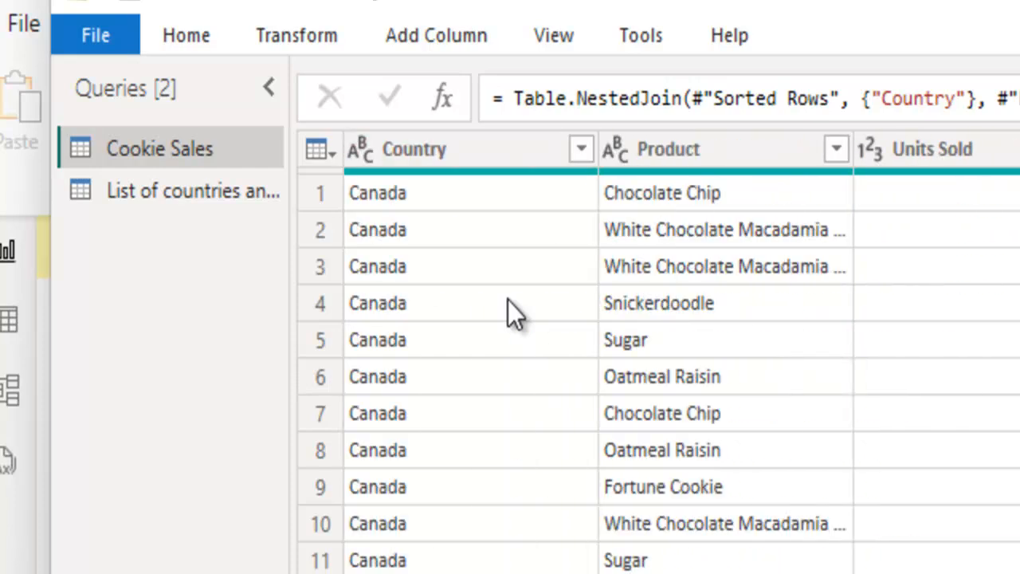
pyautogui.hscroll(10, 507, 300)
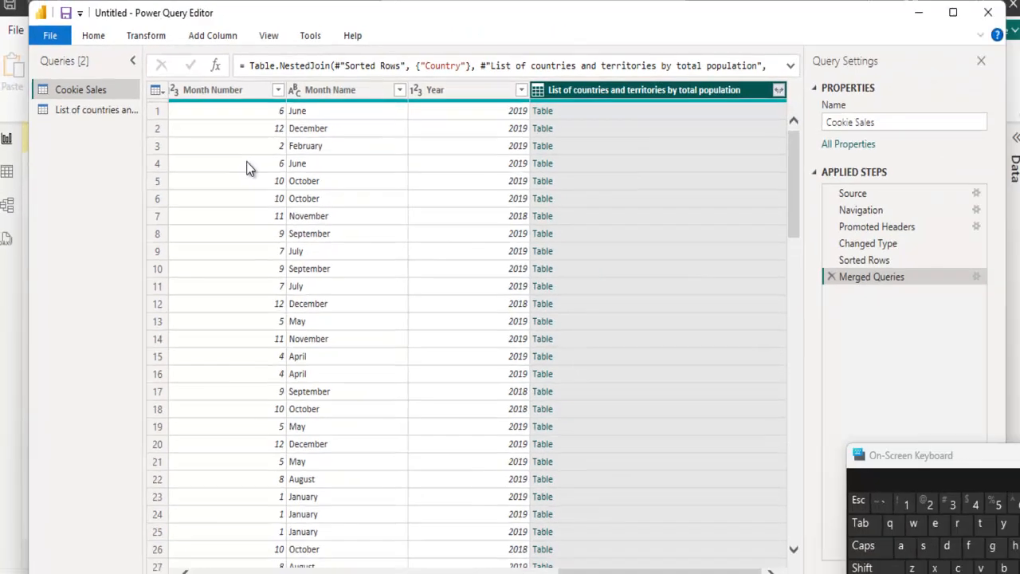
pyautogui.hotkey('alt', 'Down')
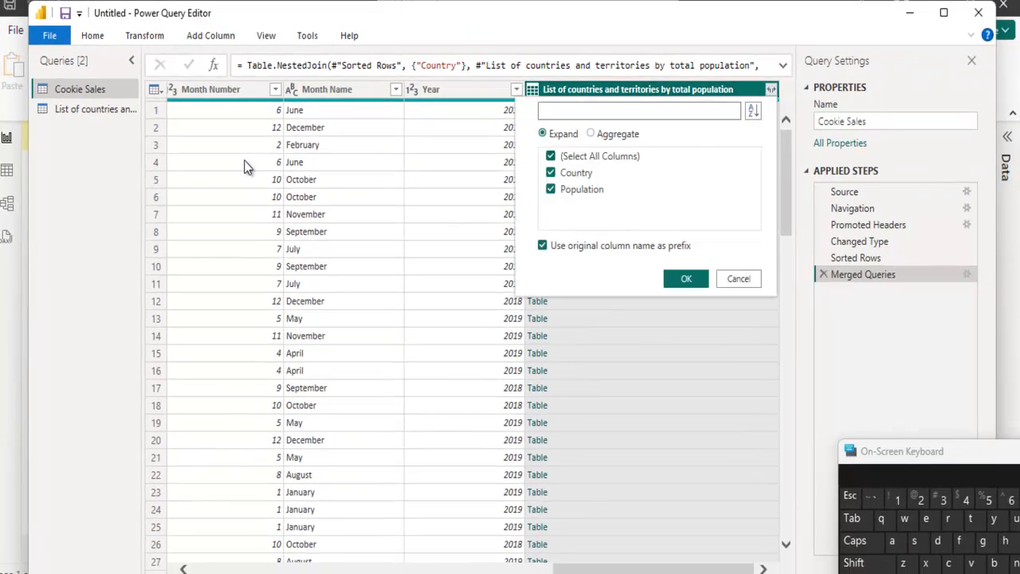
pyautogui.press('Tab')
pyautogui.press('space')
pyautogui.press('Down')
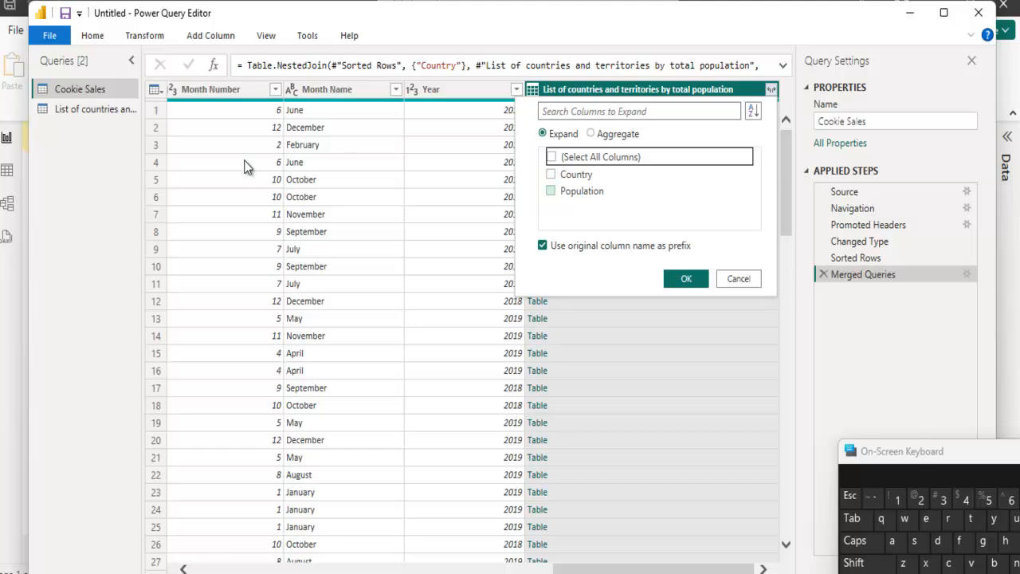
pyautogui.press('space')
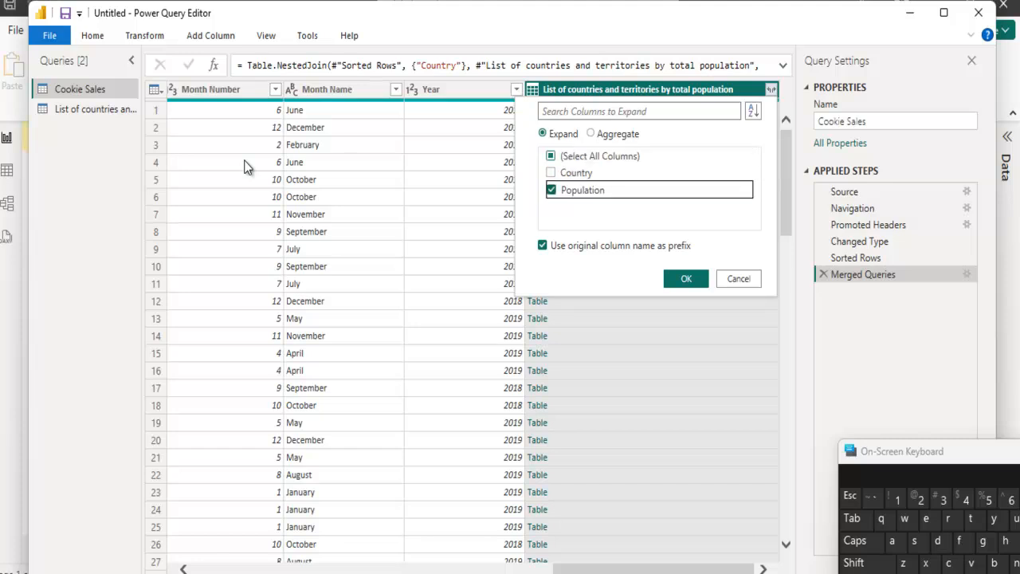
pyautogui.press('Return')
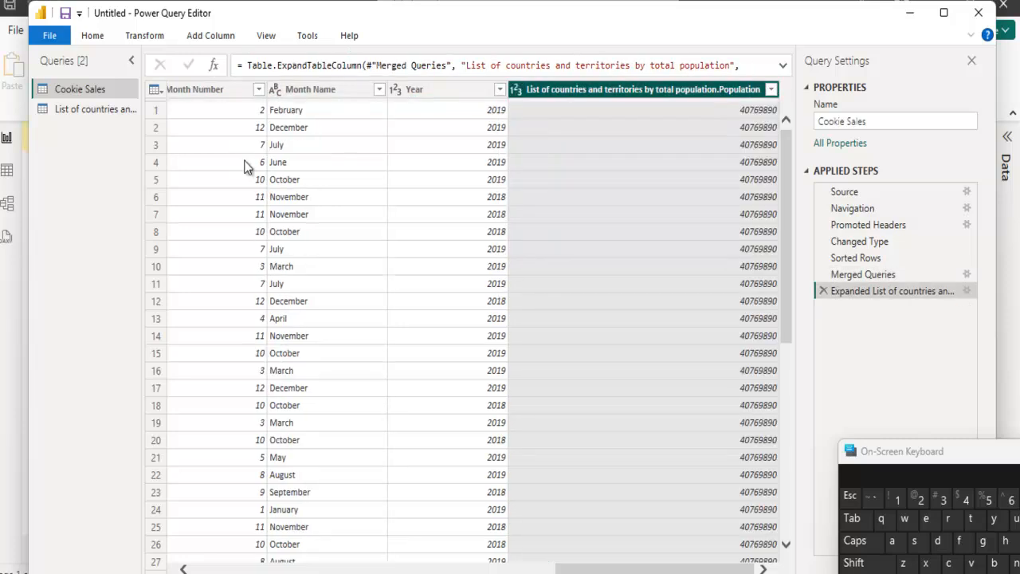
# Examine the expanded Population column and the Country rows of the merged Cookie Sales query.
pyautogui.press('Left')
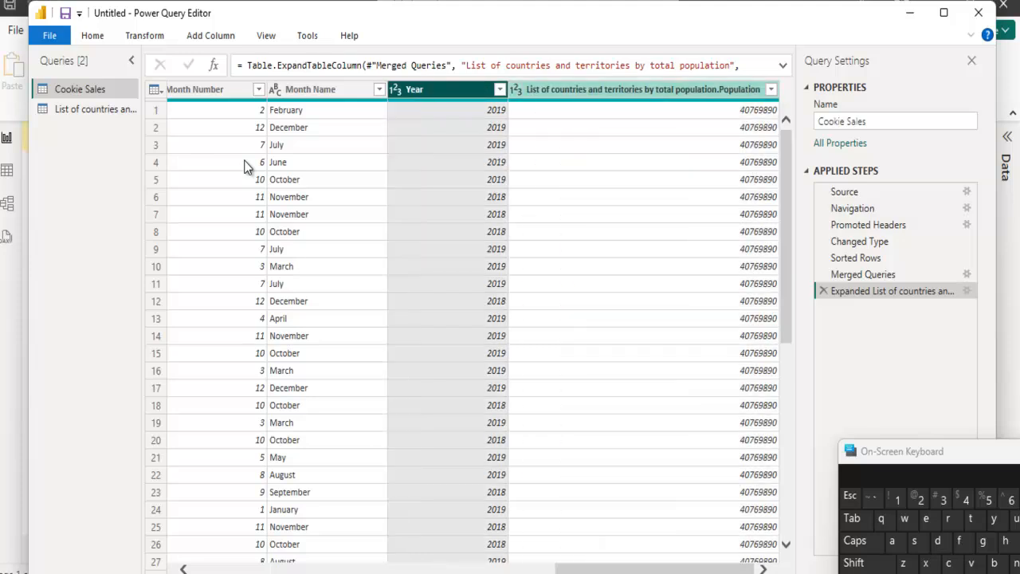
pyautogui.press('Right')
pyautogui.press('Left')
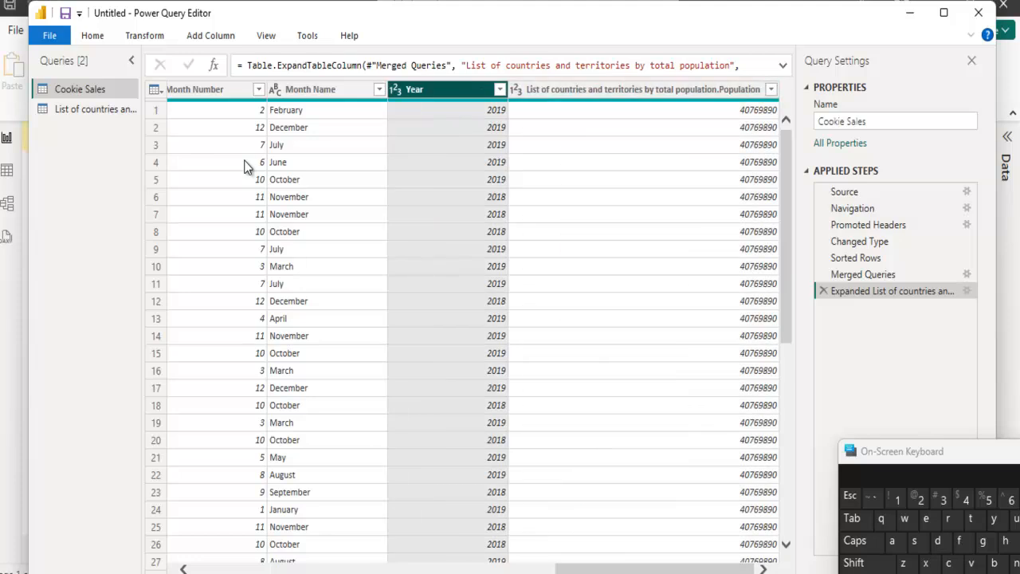
pyautogui.press('Home')
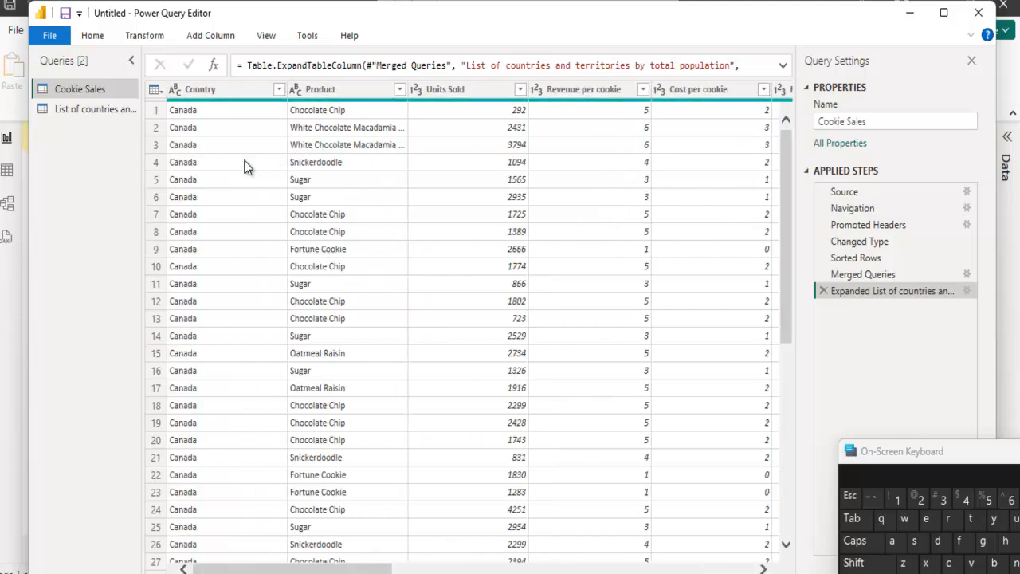
pyautogui.scroll(-15, 245, 166)
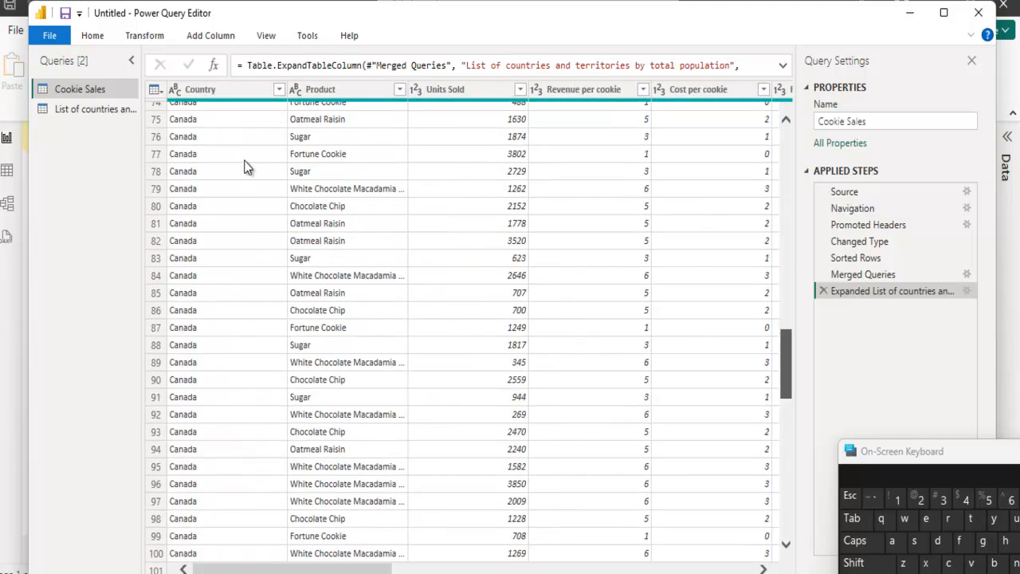
pyautogui.scroll(-9, 245, 166)
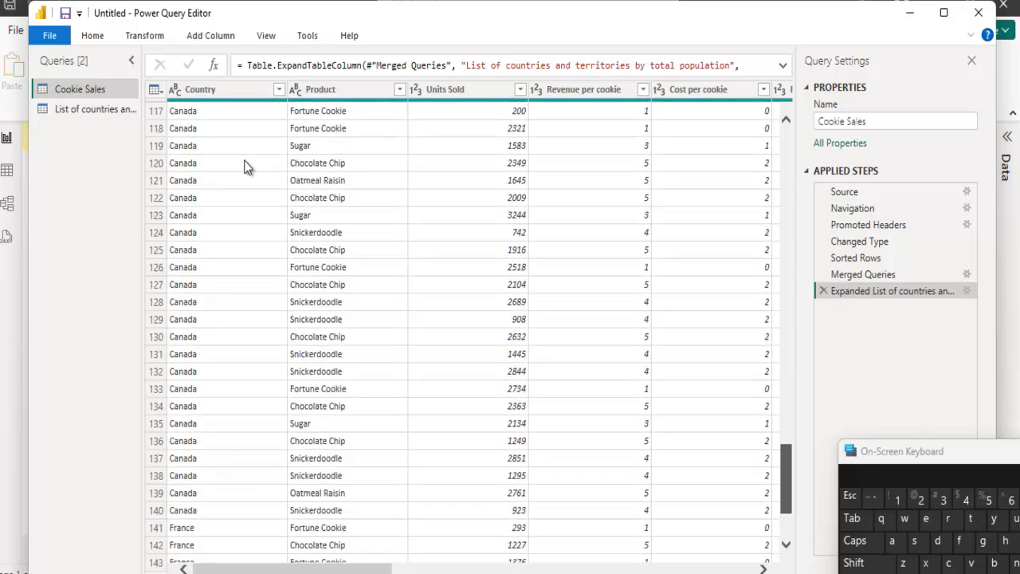
pyautogui.scroll(-10, 245, 166)
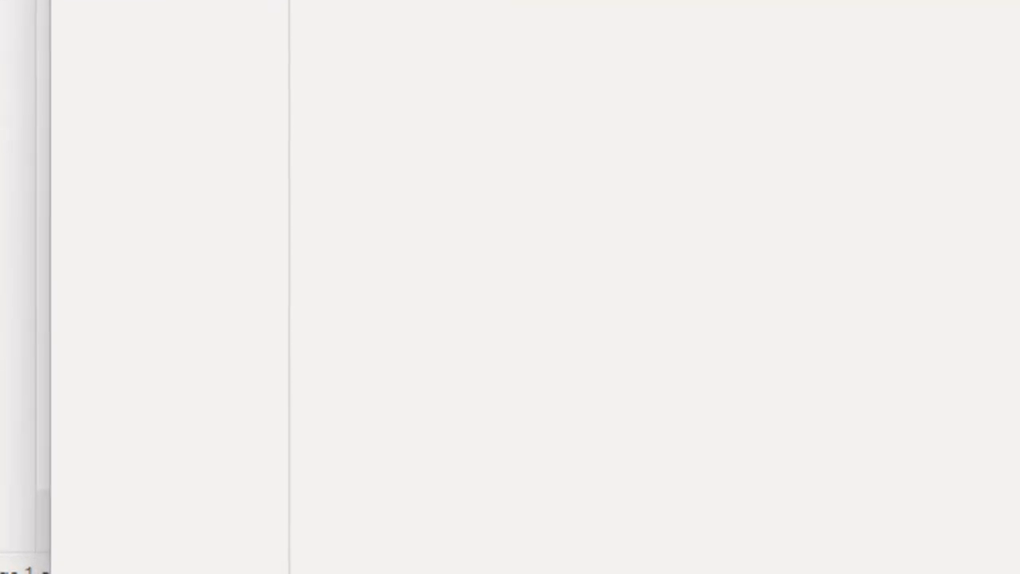
# Close the Power Query Editor and apply the query changes to the report.
pyautogui.click(121, 50)
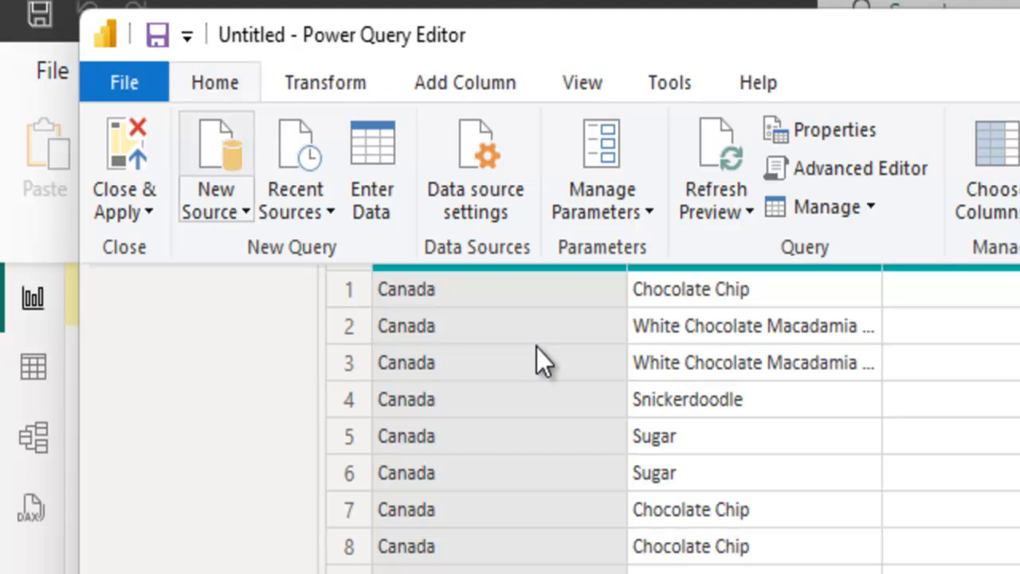
pyautogui.click(125, 202)
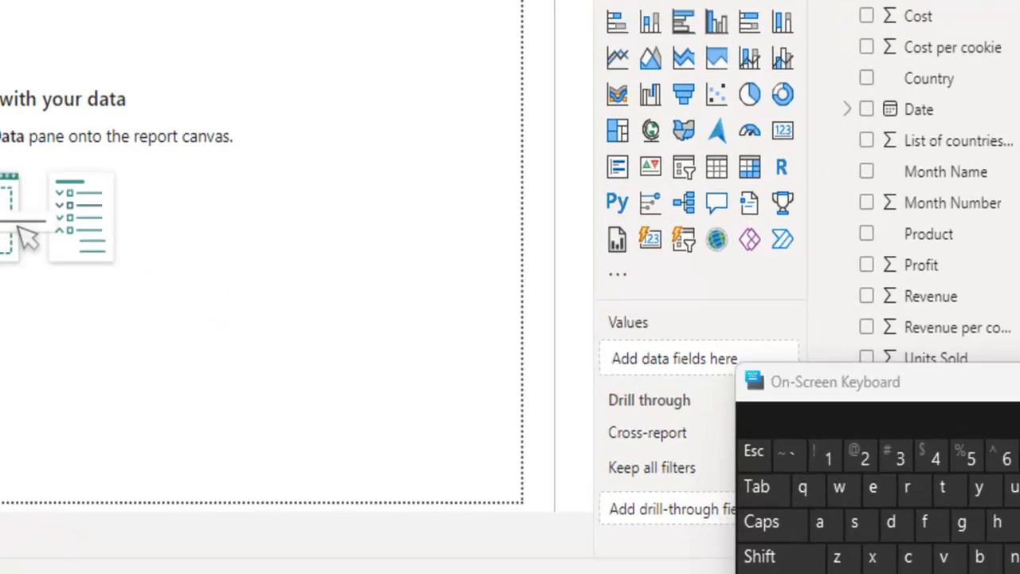
pyautogui.moveTo(877, 437); pyautogui.dragTo(391, 541)
pyautogui.moveTo(511, 533); pyautogui.dragTo(510, 527)
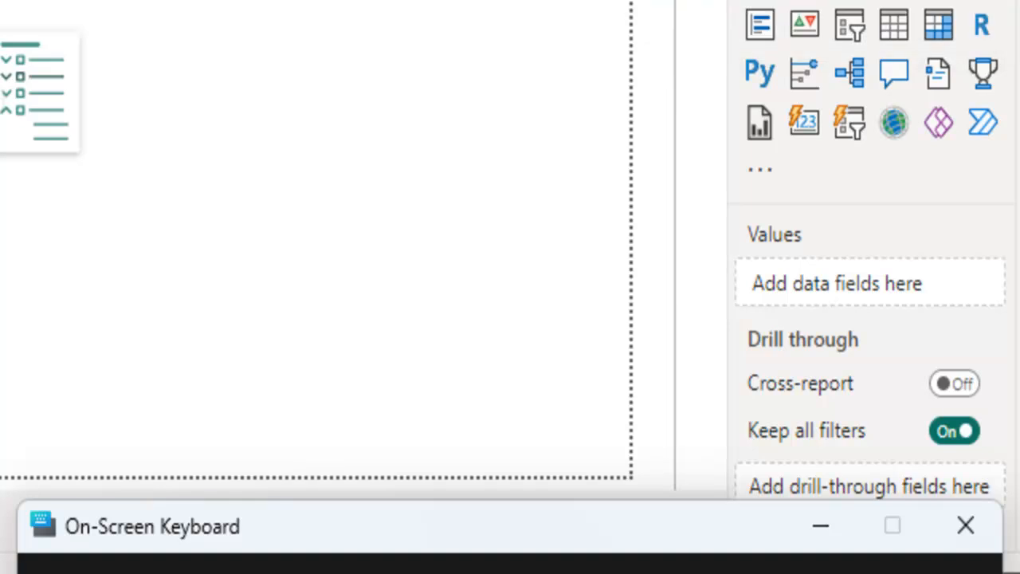
# Show the data model with its properties collapsed and move the Cookie Sales table farther from the population table.
pyautogui.click(15, 207)
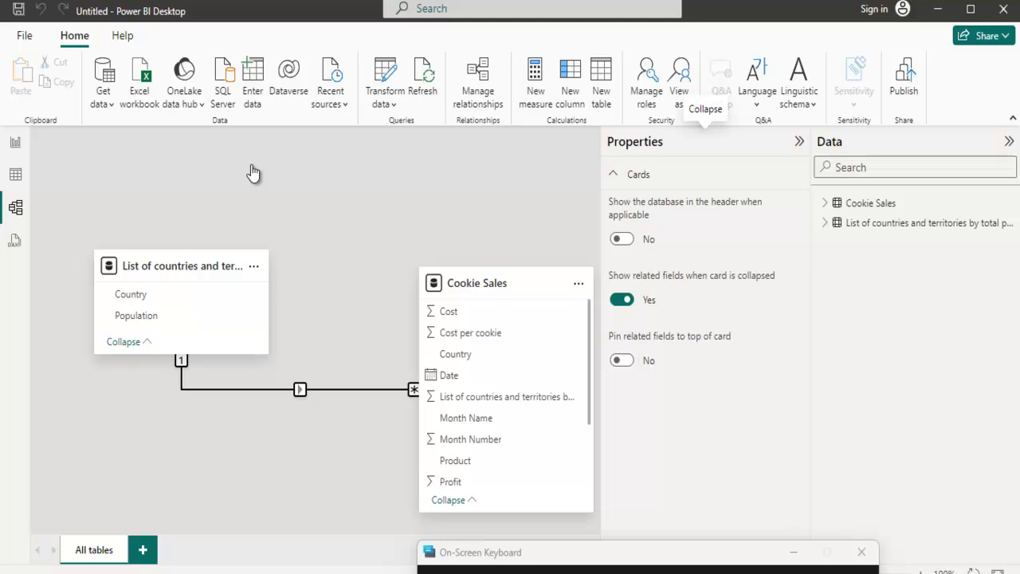
pyautogui.click(799, 142)
pyautogui.moveTo(506, 284); pyautogui.dragTo(625, 282)
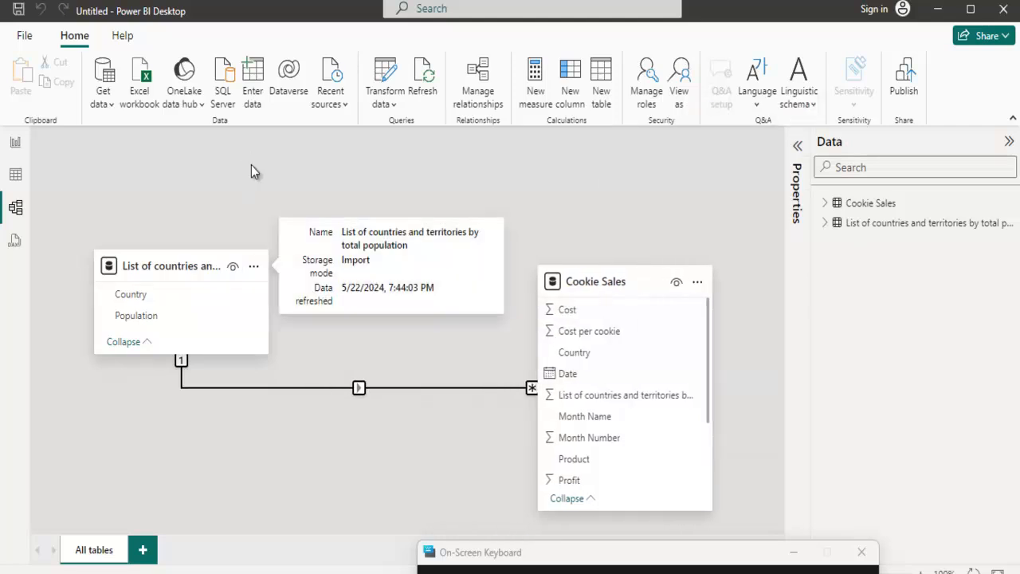
# Move the population table farther up in the model diagram and switch to the report view.
pyautogui.moveTo(160, 266); pyautogui.dragTo(153, 204)
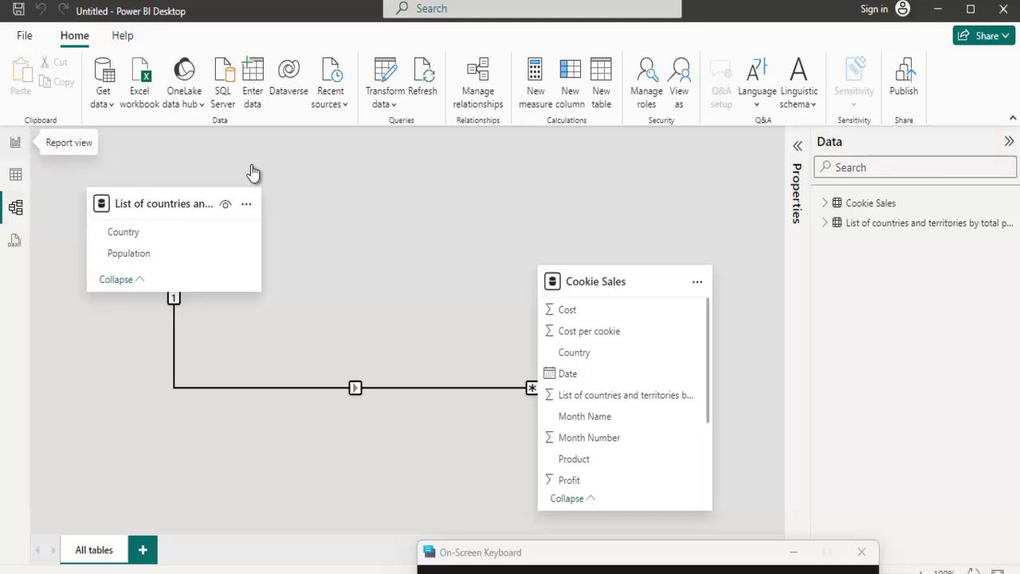
pyautogui.click(15, 142)
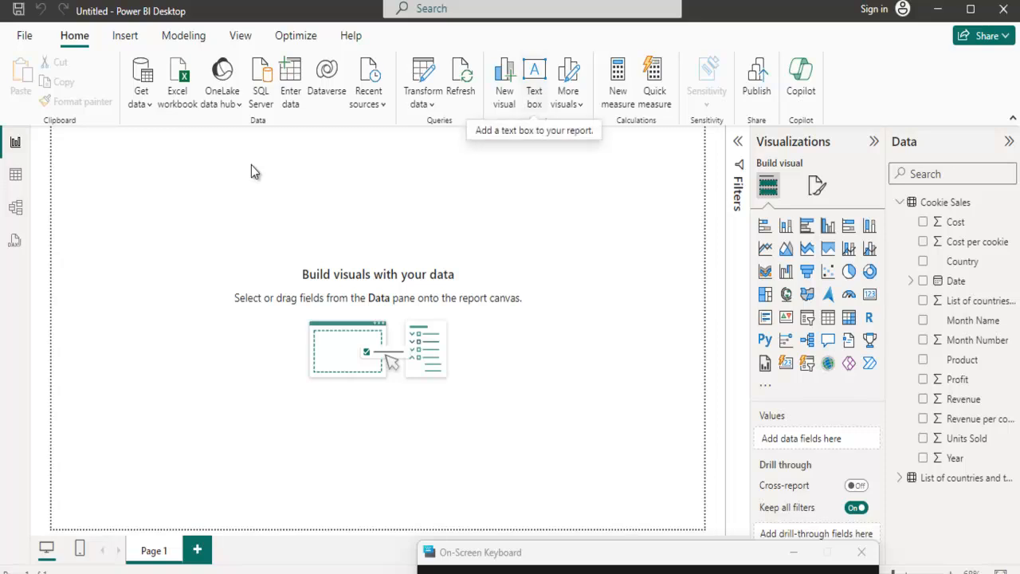
# Insert a text box on the report page containing the title COOKIE ANALYSIS.
pyautogui.press('Return')
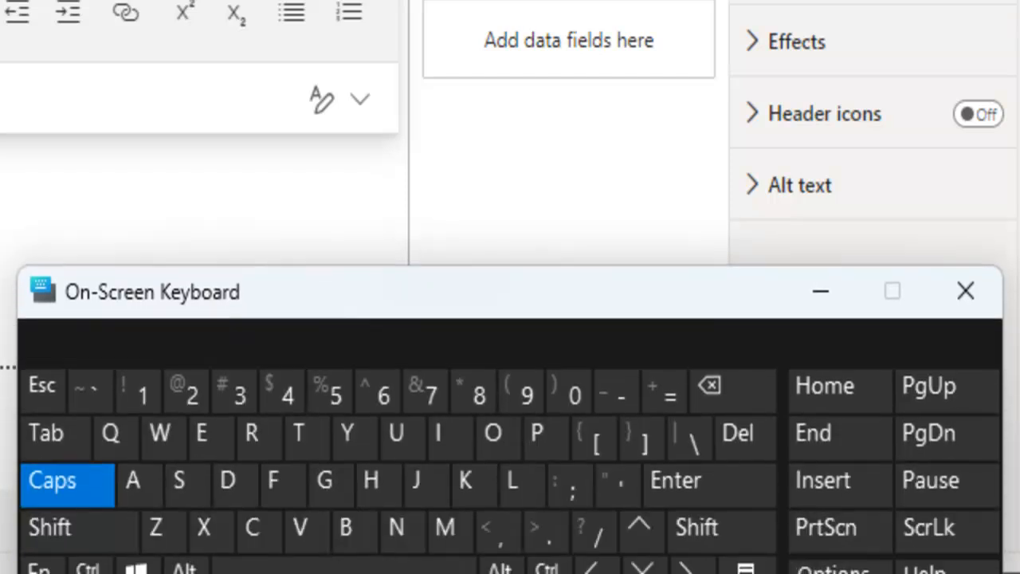
pyautogui.click(259, 532)
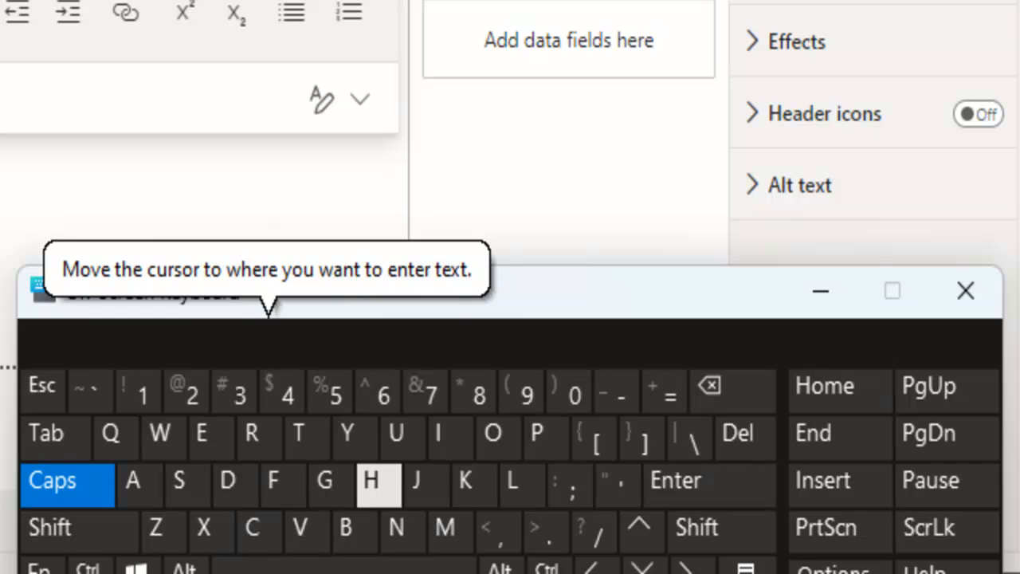
pyautogui.click(498, 436)
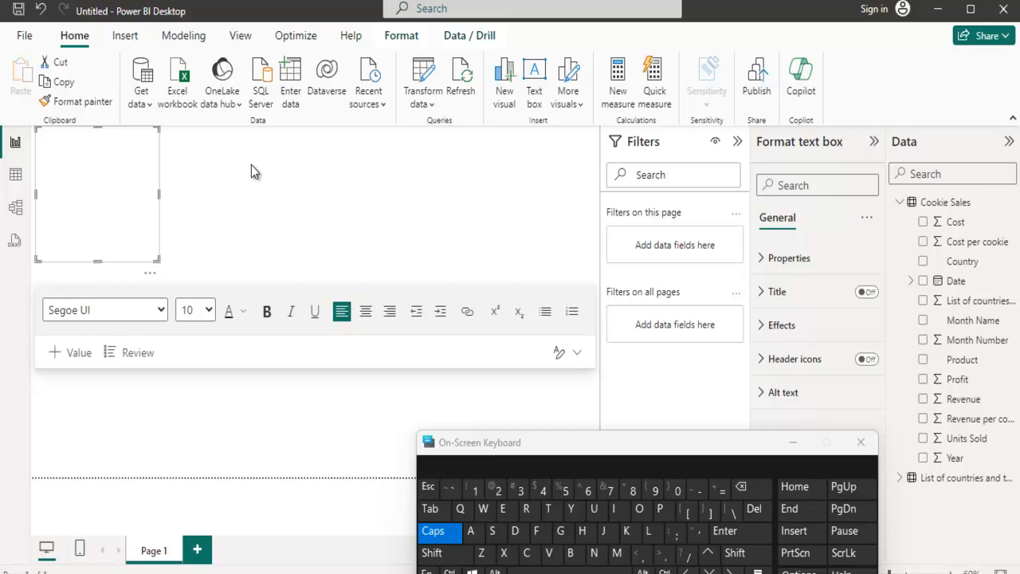
pyautogui.write('C')
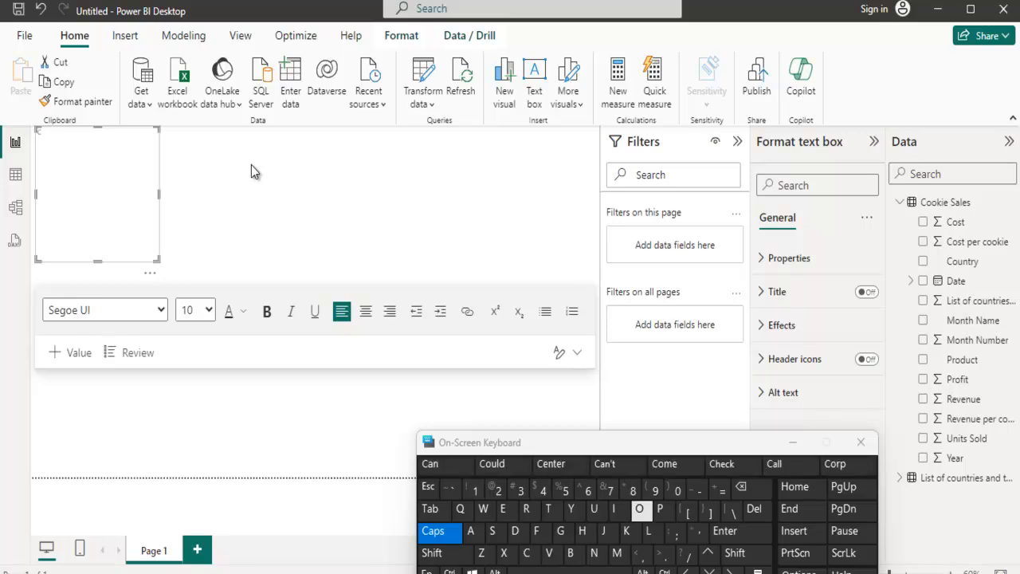
pyautogui.write('OOKI')
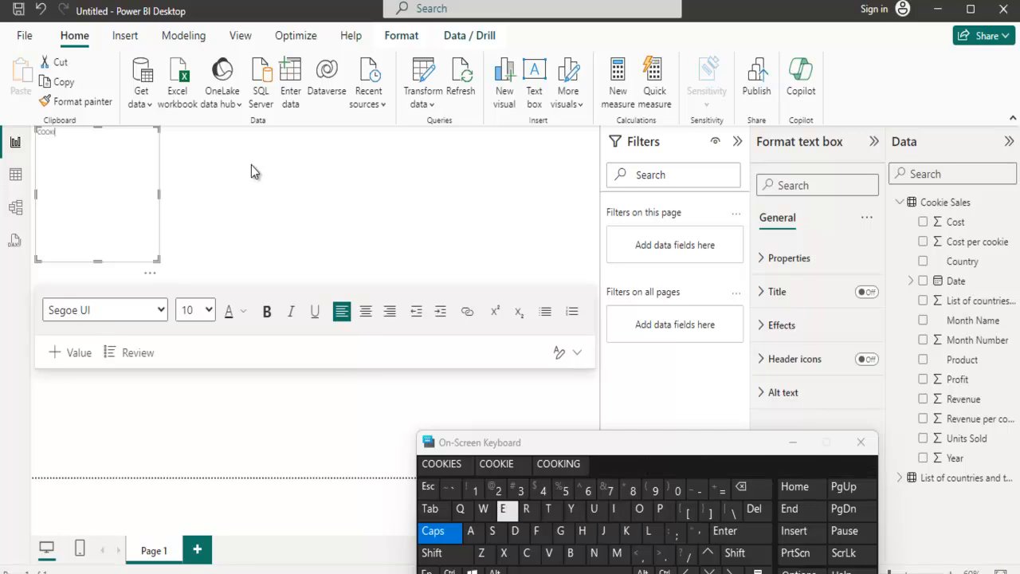
pyautogui.write('E ')
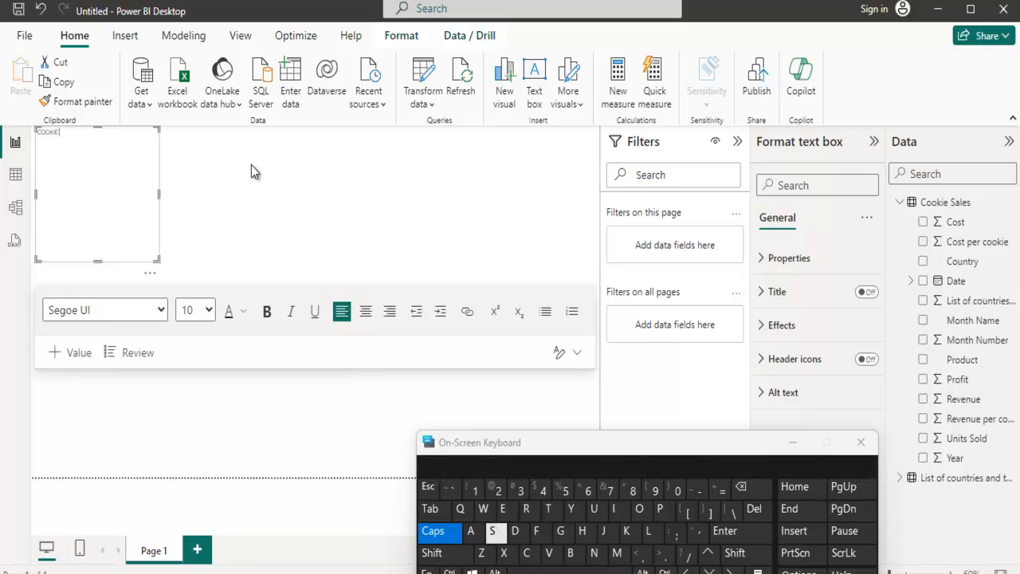
pyautogui.write('AN')
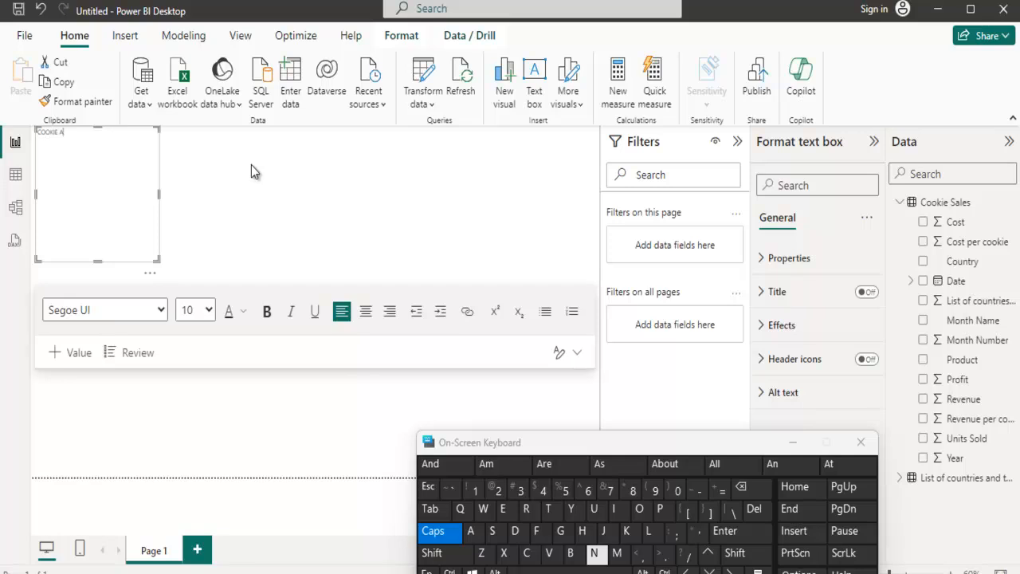
pyautogui.write('AL')
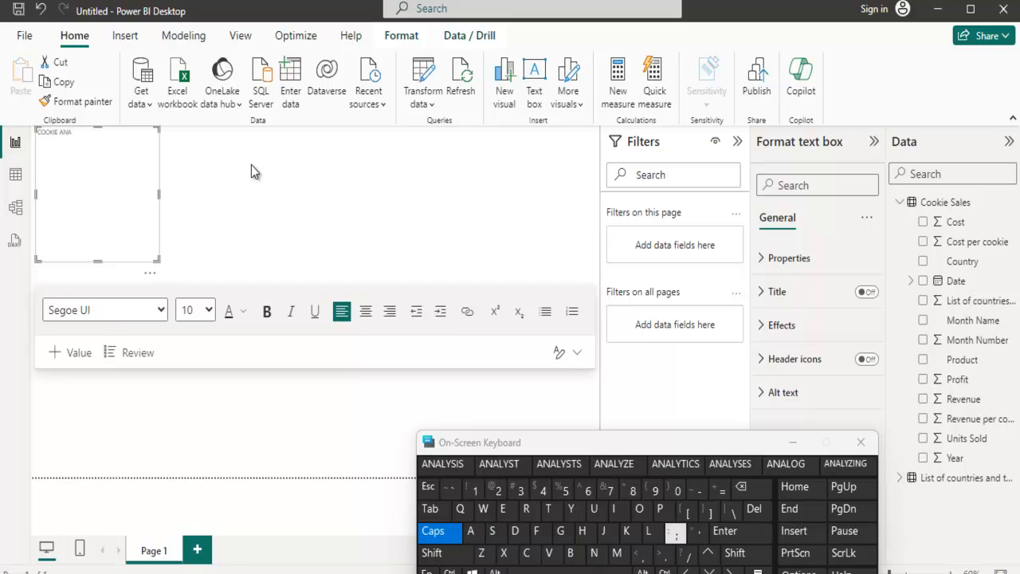
pyautogui.write('YS')
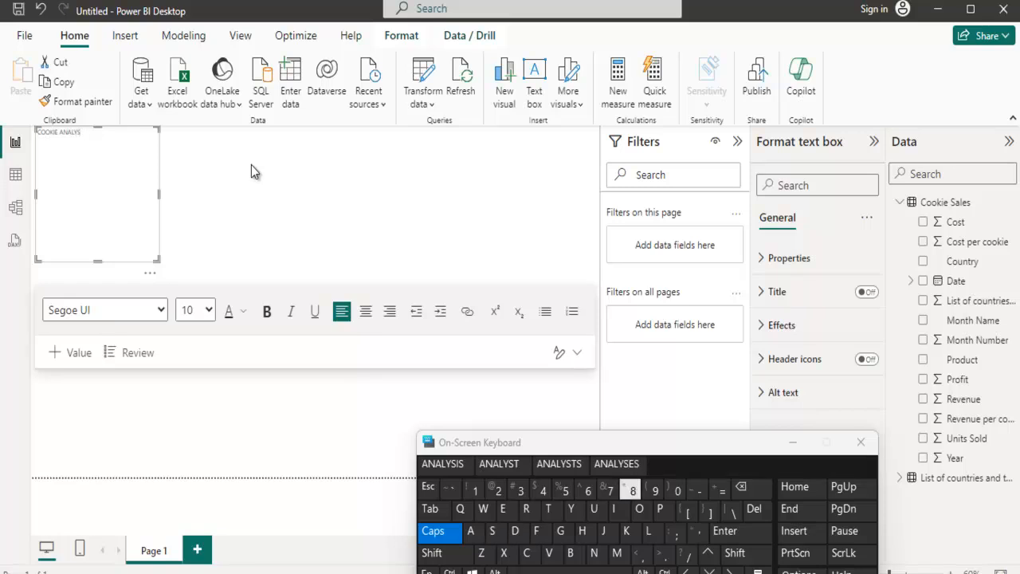
pyautogui.write('I')
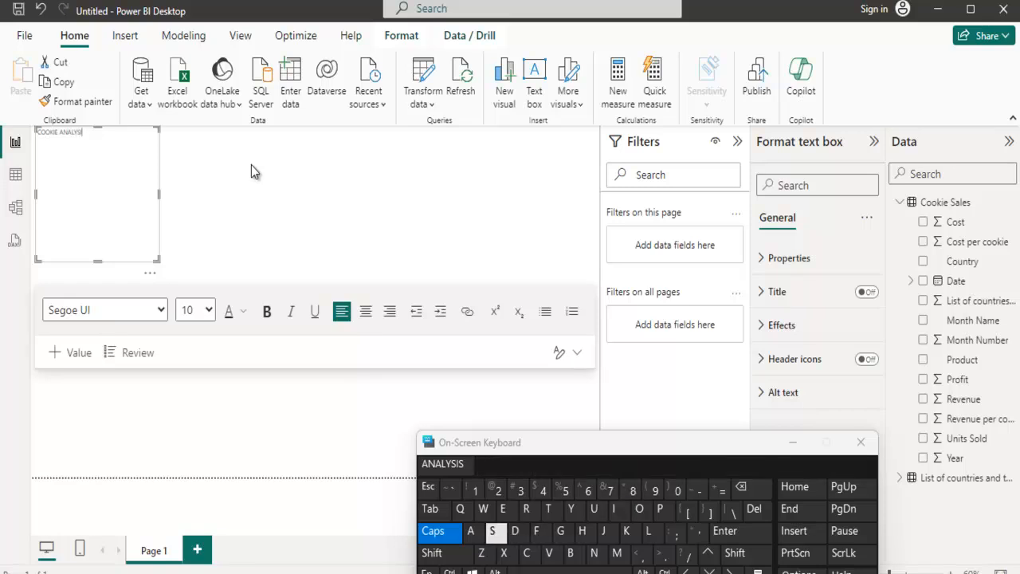
pyautogui.write('S')
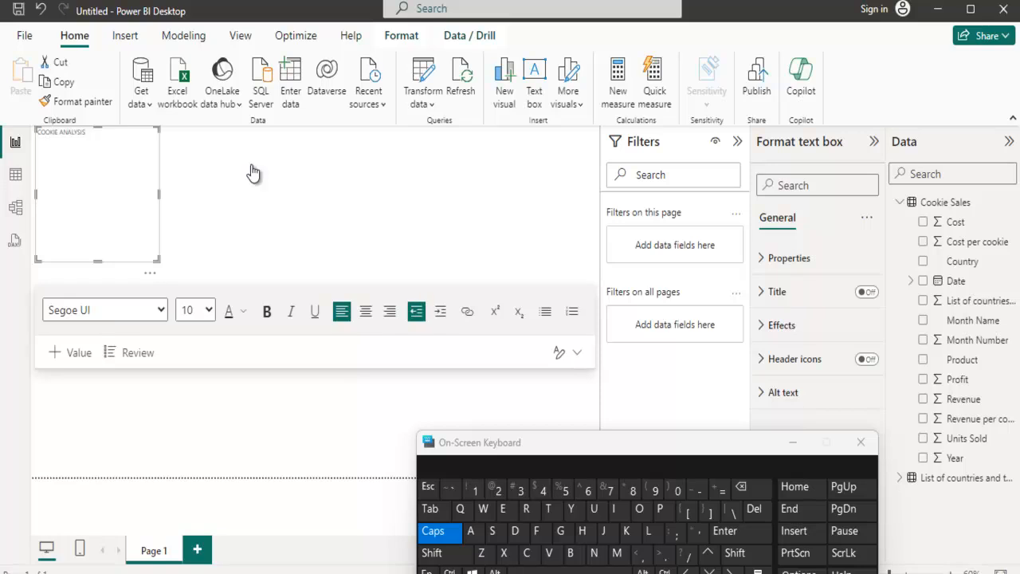
pyautogui.moveTo(605, 442); pyautogui.dragTo(583, 542)
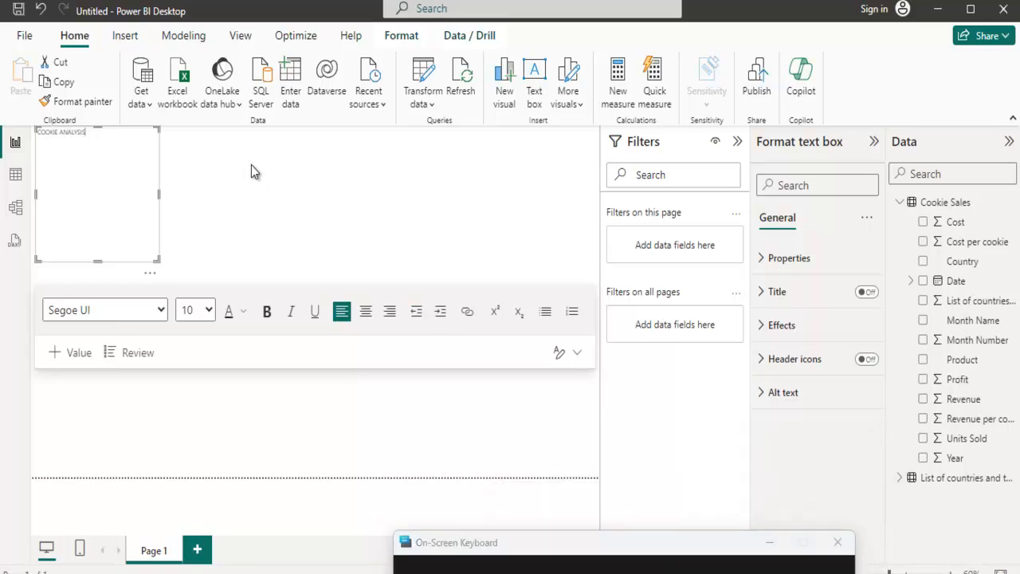
# Set the font size of the COOKIE ANALYSIS title to 28.
pyautogui.hotkey('ctrl', 'shift', 'Left')
pyautogui.hotkey('ctrl', 'shift', 'Left')
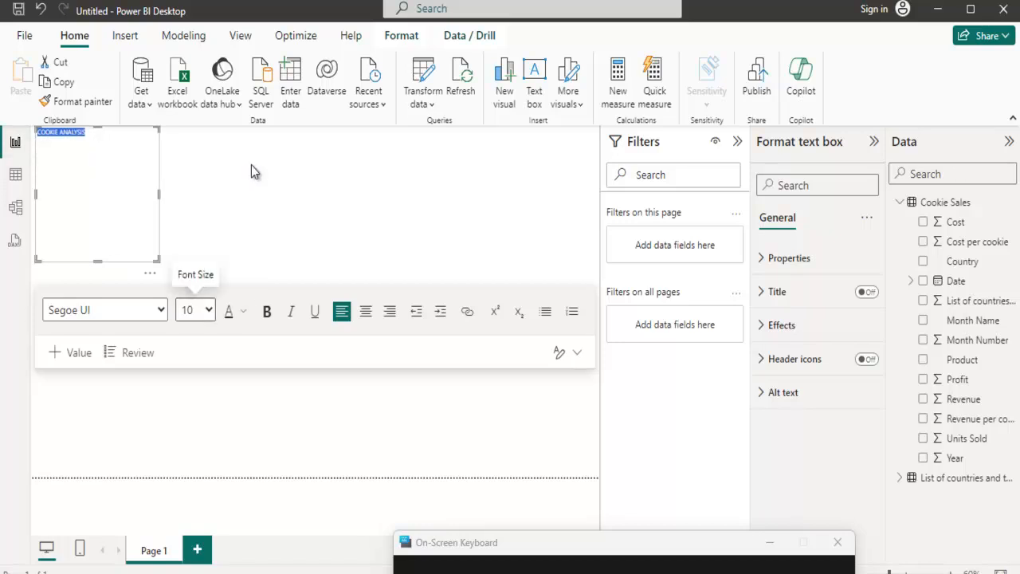
pyautogui.press('Return')
pyautogui.press('Down')
pyautogui.press('Down')
pyautogui.press('Down')
pyautogui.press('Down')
pyautogui.press('Down')
pyautogui.press('Down')
pyautogui.press('Down')
pyautogui.press('Down')
pyautogui.press('Down')
pyautogui.press('Down')
pyautogui.press('Down')
pyautogui.press('Up')
pyautogui.press('Up')
pyautogui.press('Up')
pyautogui.press('Down')
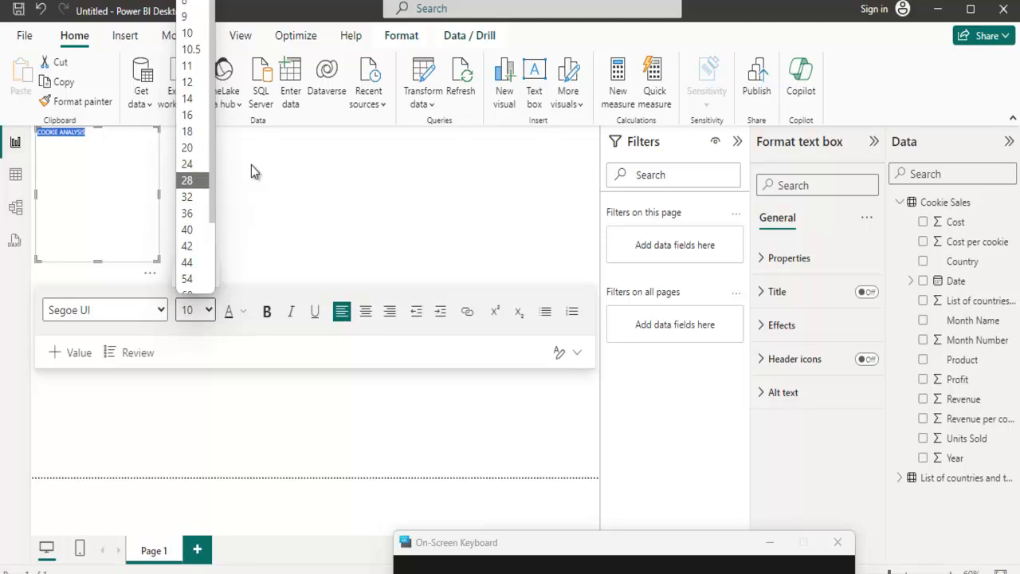
pyautogui.press('Return')
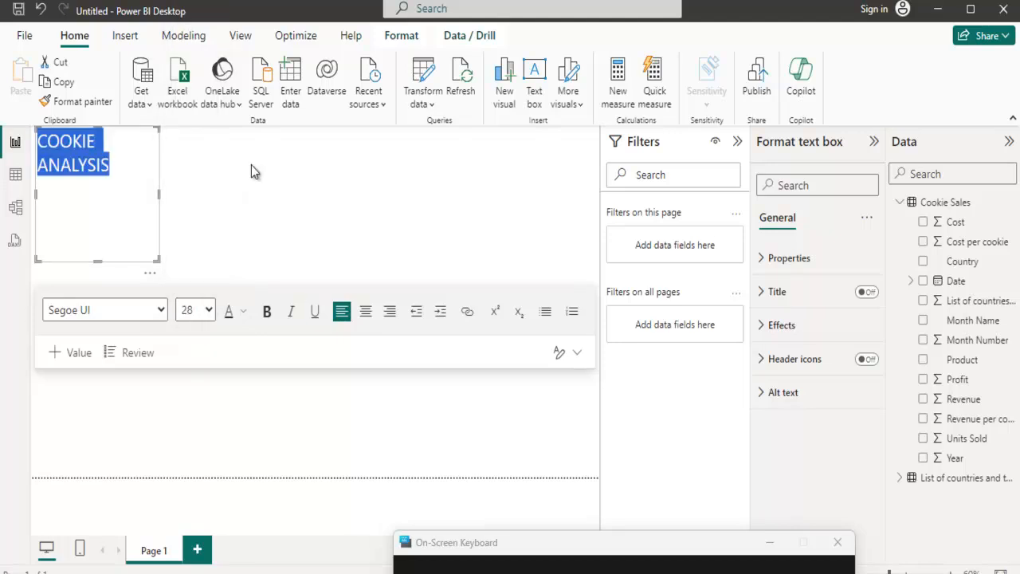
pyautogui.click(252, 170)
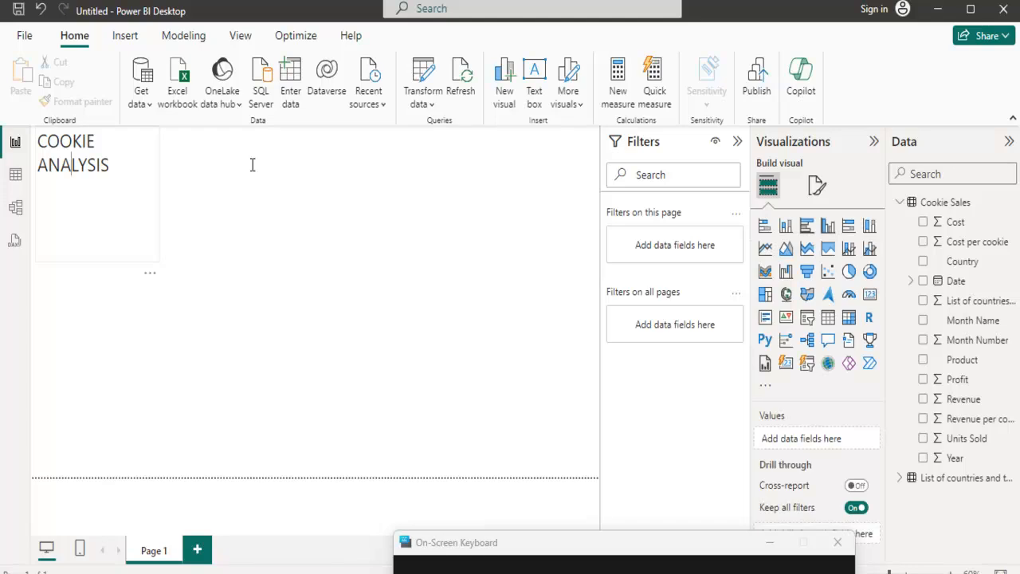
# Widen the title text box so its text fits on one line and reduce its height to that line.
pyautogui.click(252, 165)
pyautogui.moveTo(158, 195); pyautogui.dragTo(423, 195)
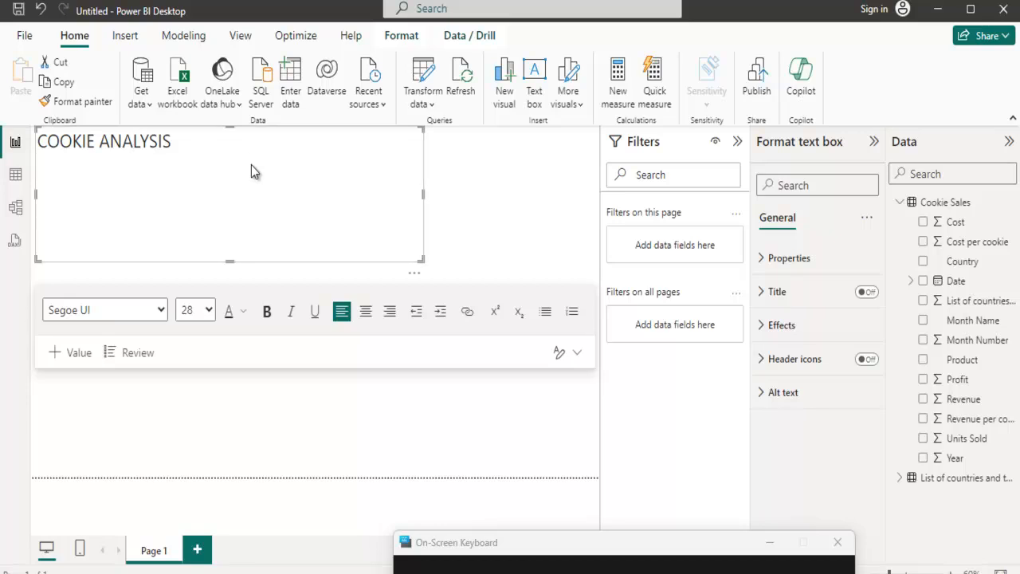
pyautogui.moveTo(230, 261); pyautogui.dragTo(229, 149)
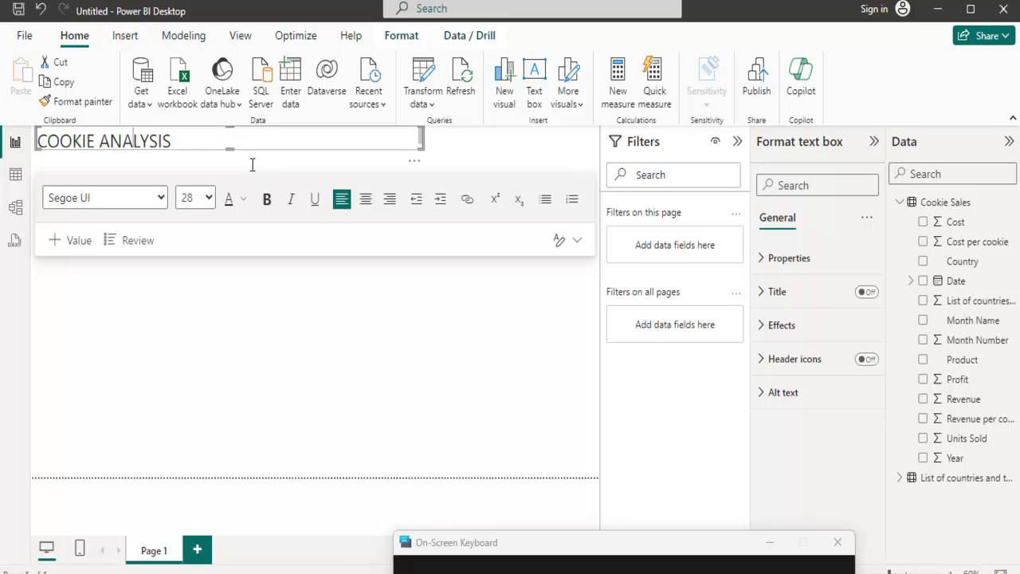
# Make the COOKIE ANALYSIS title bold and centre it in its text box.
pyautogui.hotkey('ctrl', 'a')
pyautogui.click(267, 198)
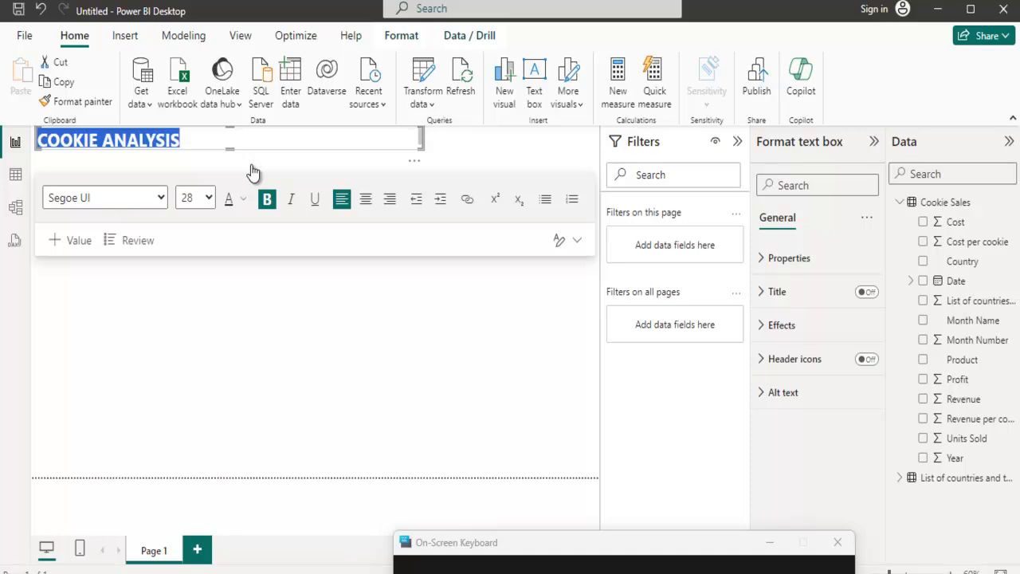
pyautogui.click(365, 198)
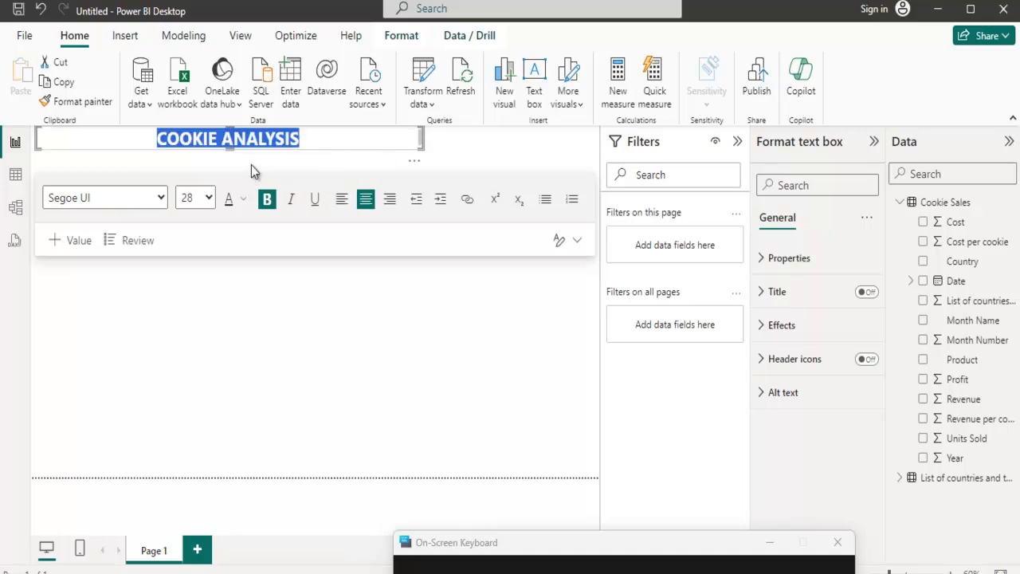
pyautogui.click(251, 171)
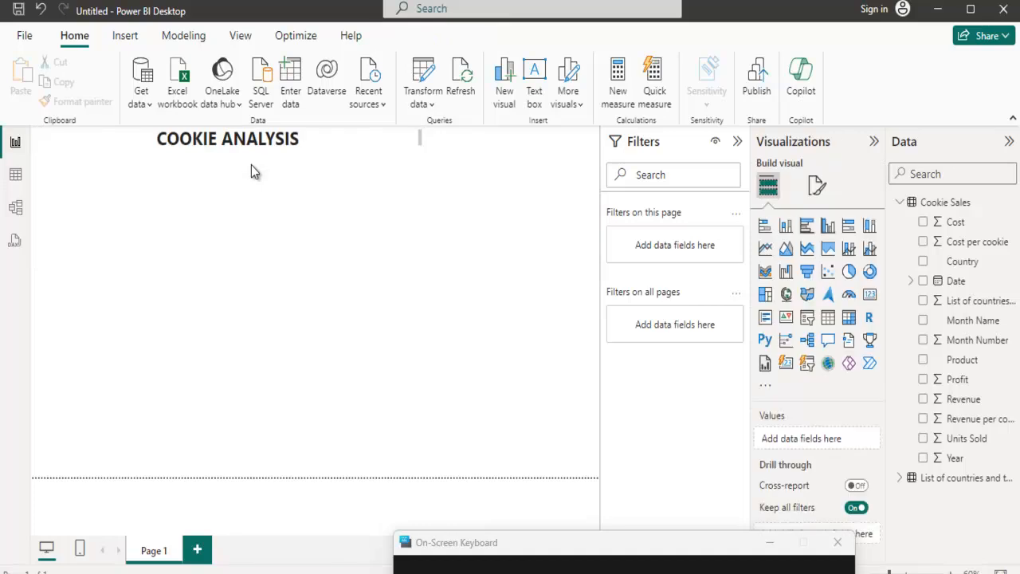
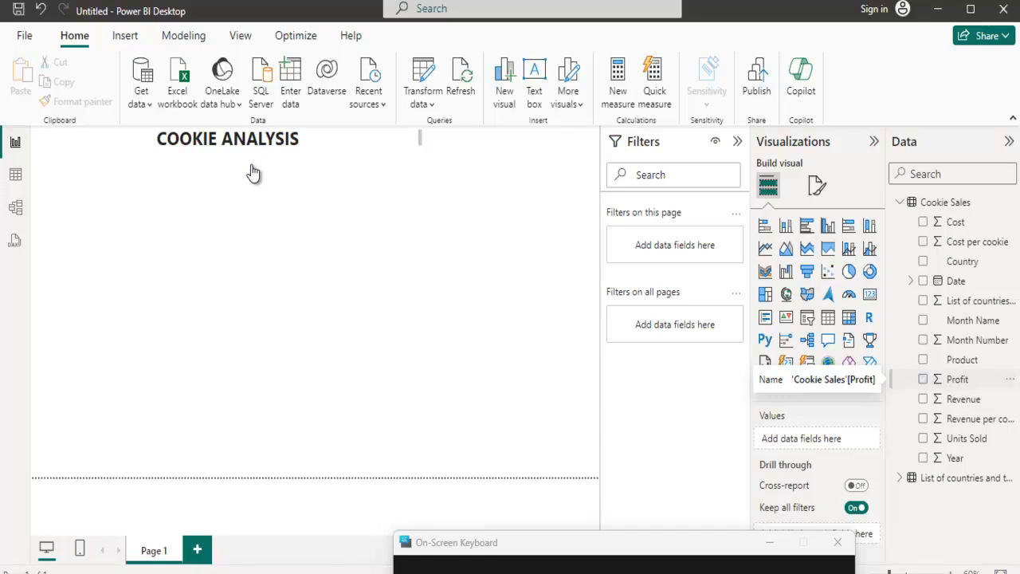
# Create a column chart of Profit by Date from Cookie Sales and enlarge it to fill most of the page below the title.
pyautogui.click(923, 380)
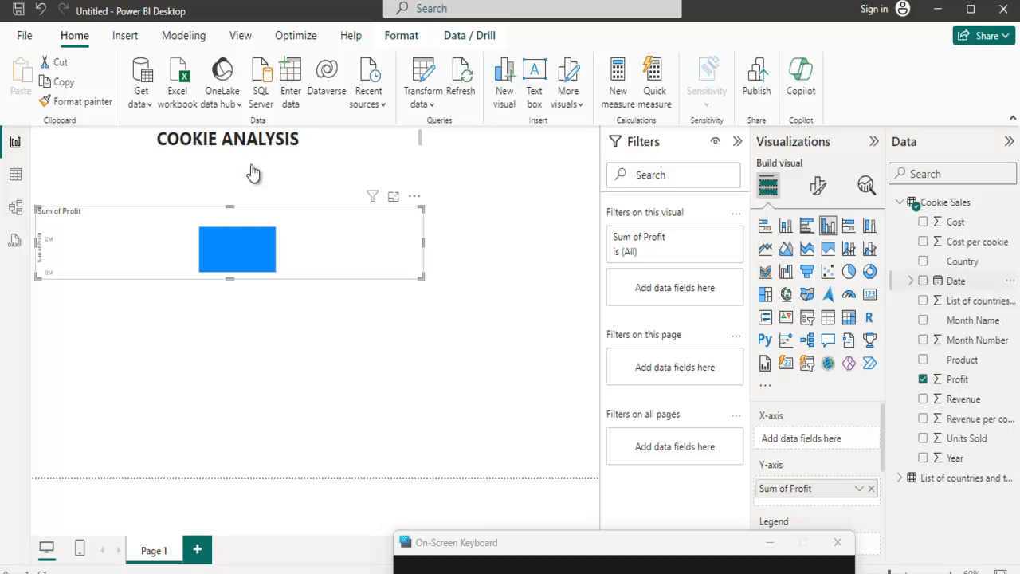
pyautogui.click(923, 281)
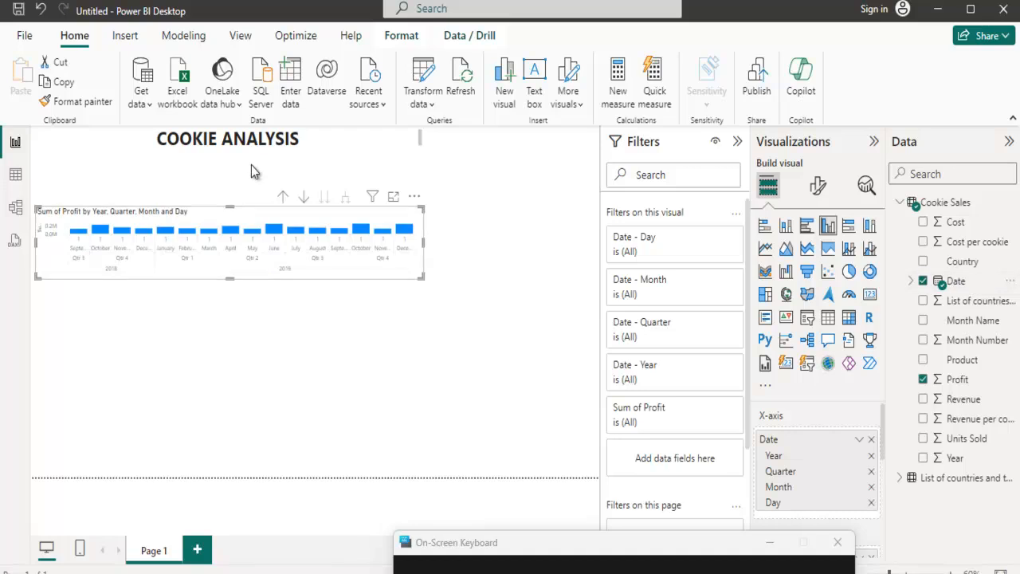
pyautogui.moveTo(251, 164); pyautogui.dragTo(251, 172)
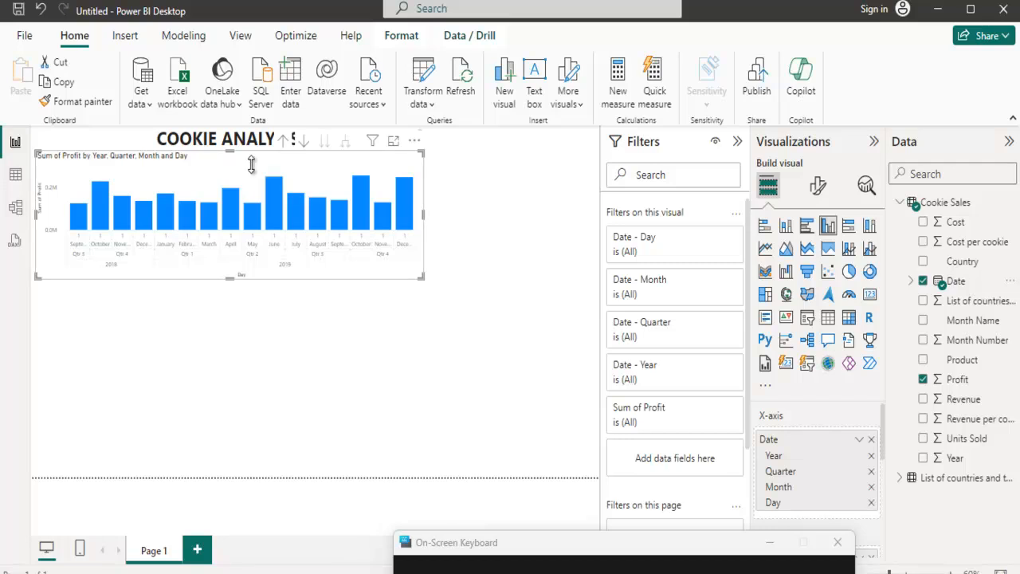
pyautogui.moveTo(230, 277); pyautogui.dragTo(229, 299)
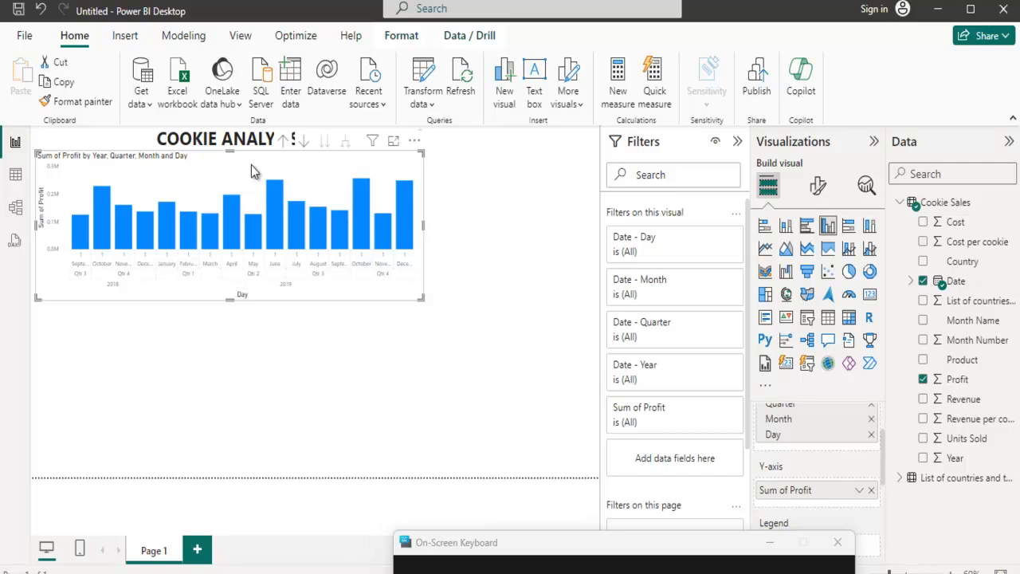
pyautogui.moveTo(422, 298)
pyautogui.mouseDown()
pyautogui.moveTo(471, 320)
pyautogui.moveTo(567, 436)
pyautogui.mouseUp()
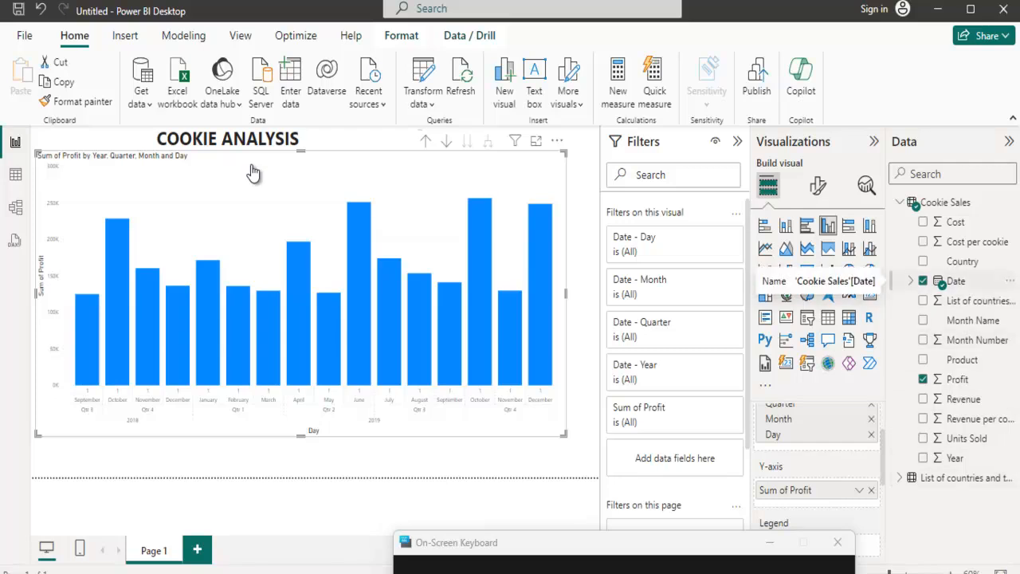
# Expand the Date field of Cookie Sales and remove its whole date hierarchy from the profit chart.
pyautogui.press('Right')
pyautogui.press('Down')
pyautogui.press('Down')
pyautogui.press('Down')
pyautogui.press('Down')
pyautogui.press('Up')
pyautogui.press('Up')
pyautogui.press('Up')
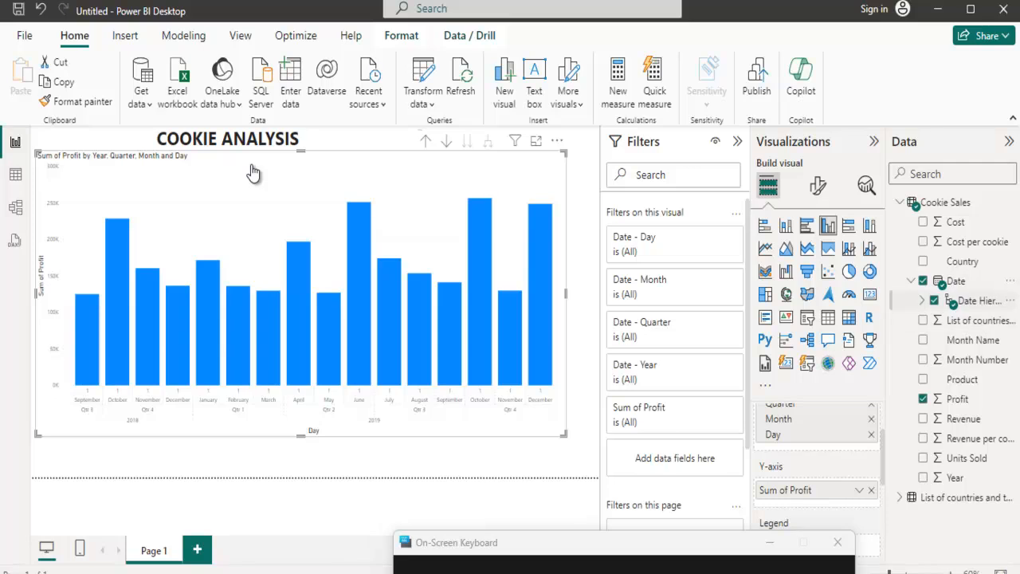
pyautogui.press('space')
pyautogui.press('Down')
pyautogui.press('Down')
pyautogui.press('Down')
pyautogui.press('Up')
pyautogui.press('Up')
pyautogui.press('Up')
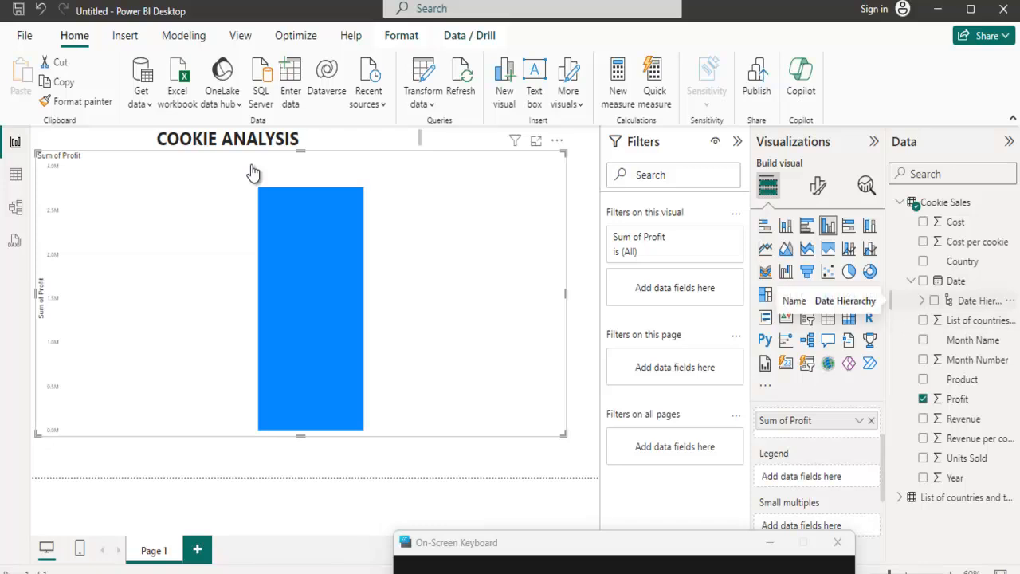
# Expand the date hierarchy and add only its Year level to the profit chart.
pyautogui.press('Right')
pyautogui.press('Down')
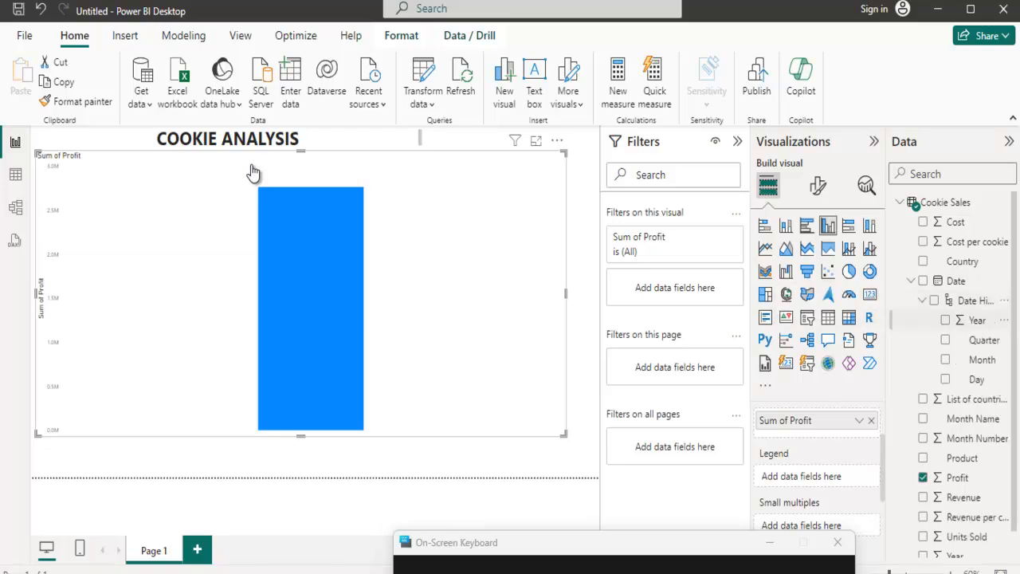
pyautogui.press('space')
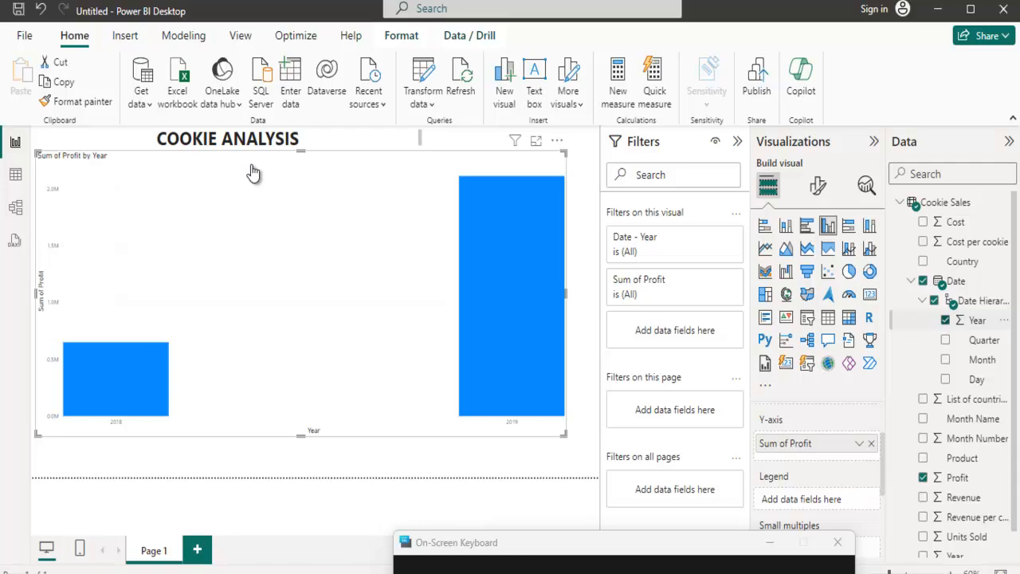
# Replace Year with the Quarter level of the date hierarchy in the profit chart.
pyautogui.click(945, 320)
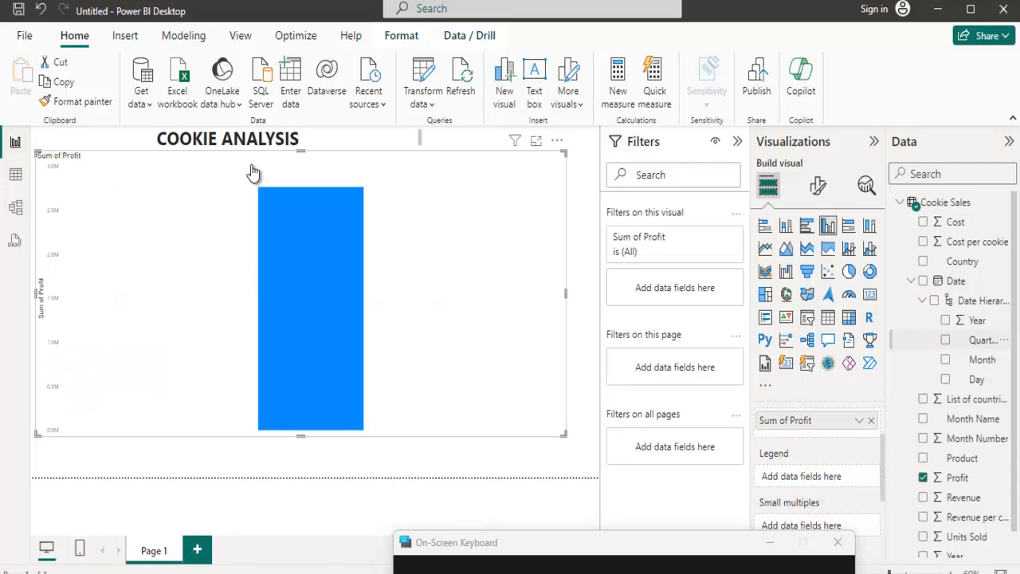
pyautogui.click(945, 340)
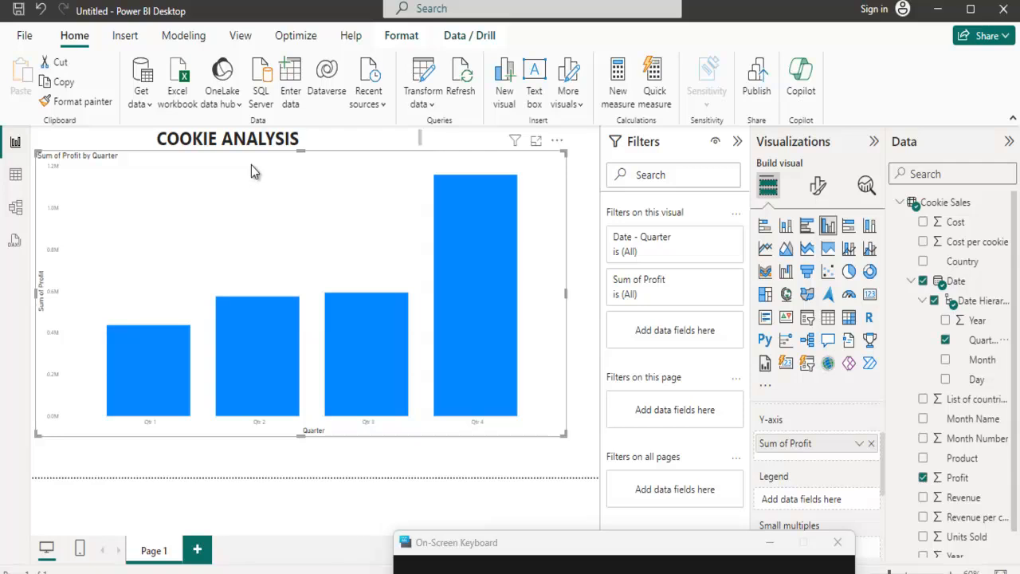
# Add the Year level alongside Quarter in the profit chart and inspect the profit of individual quarters.
pyautogui.moveTo(252, 171)
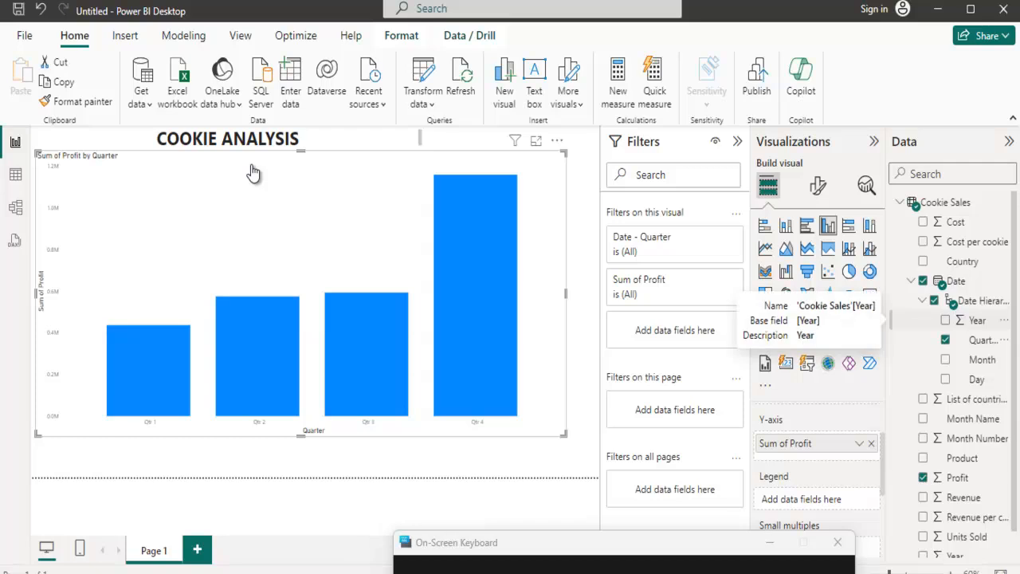
pyautogui.click(945, 321)
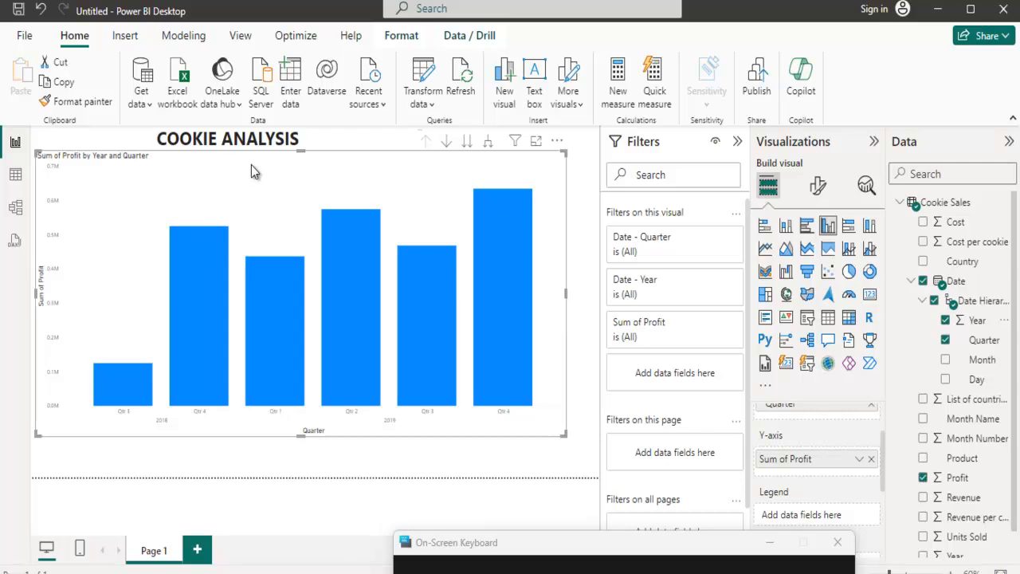
pyautogui.moveTo(279, 375)
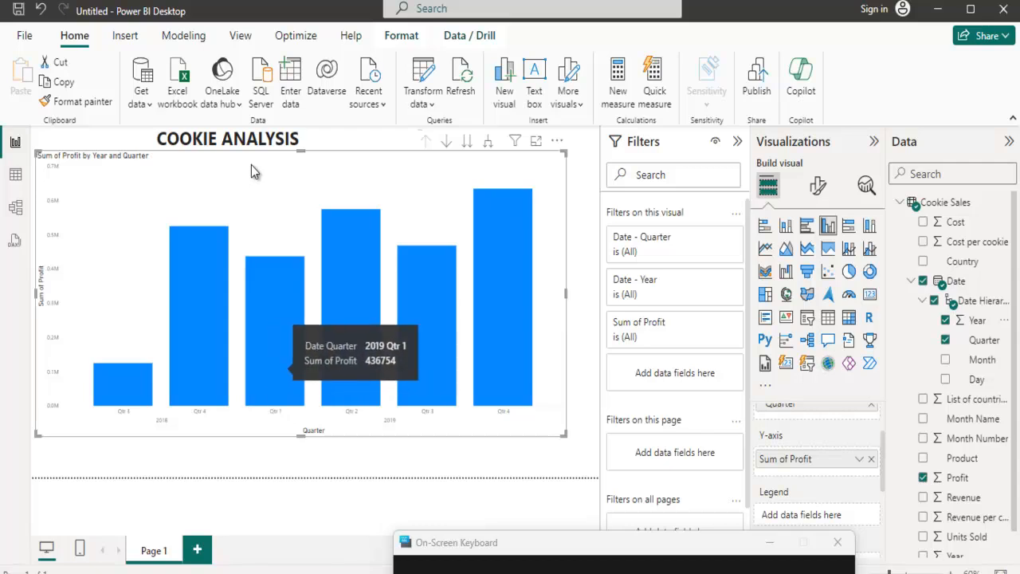
pyautogui.moveTo(199, 366)
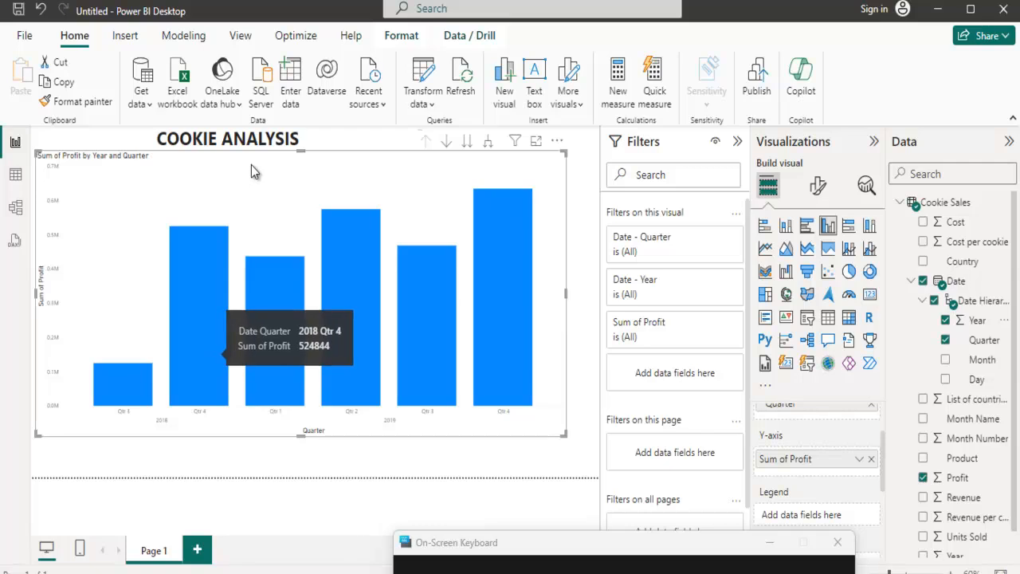
pyautogui.moveTo(293, 338)
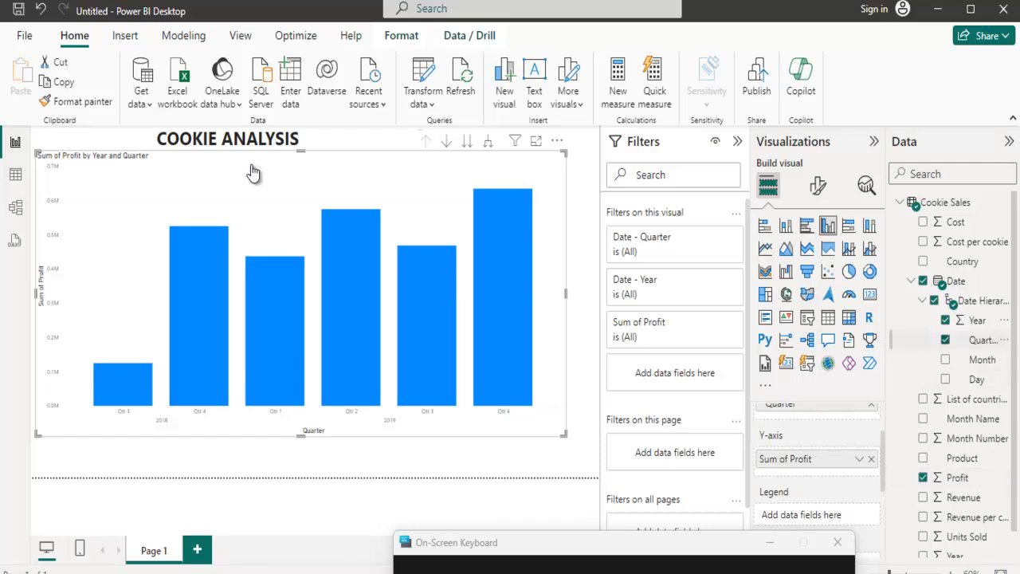
# Replace Quarter with the Month level in the profit chart, keeping Year as the level that groups the months.
pyautogui.click(945, 340)
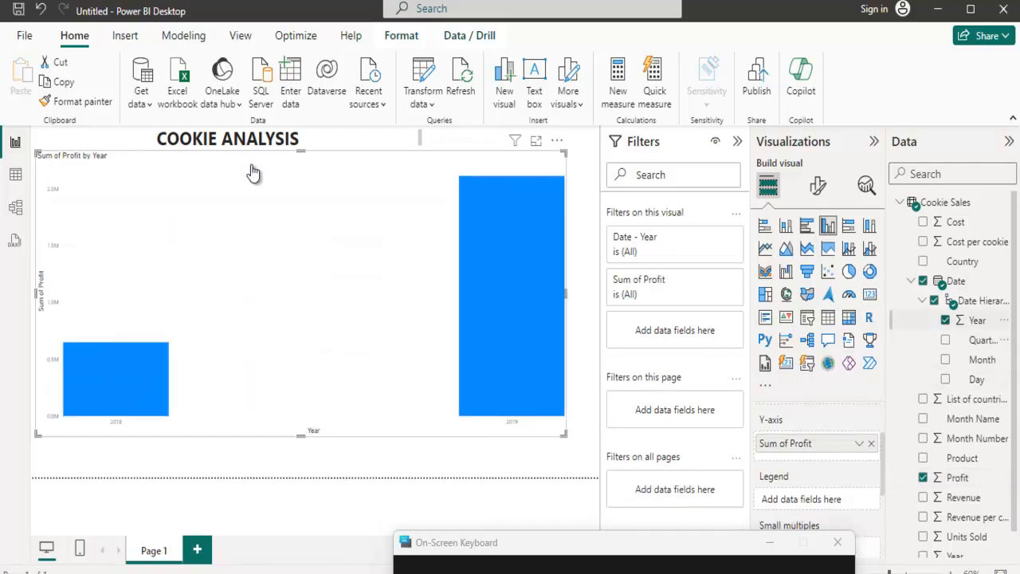
pyautogui.click(945, 320)
pyautogui.click(945, 359)
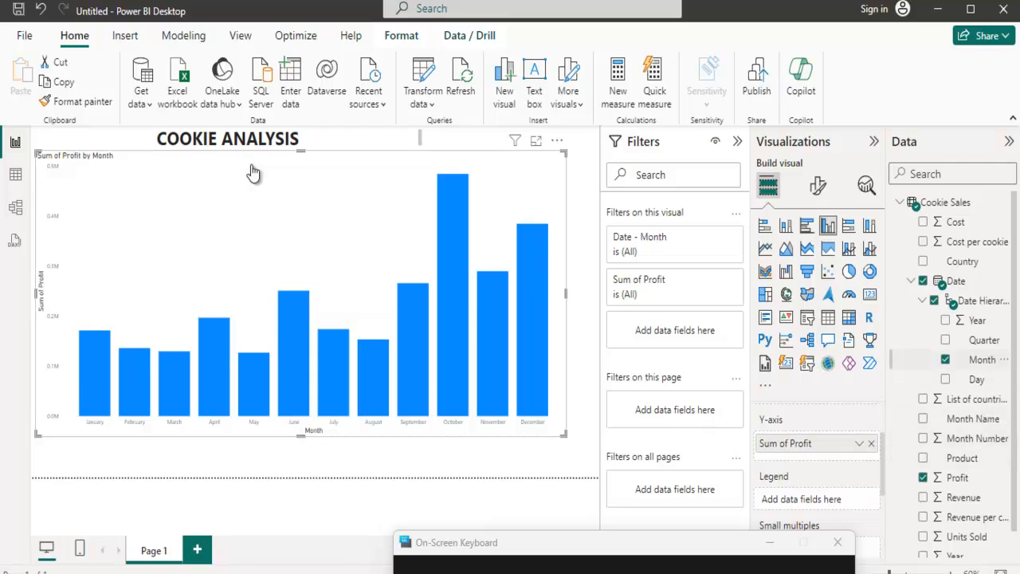
pyautogui.click(945, 320)
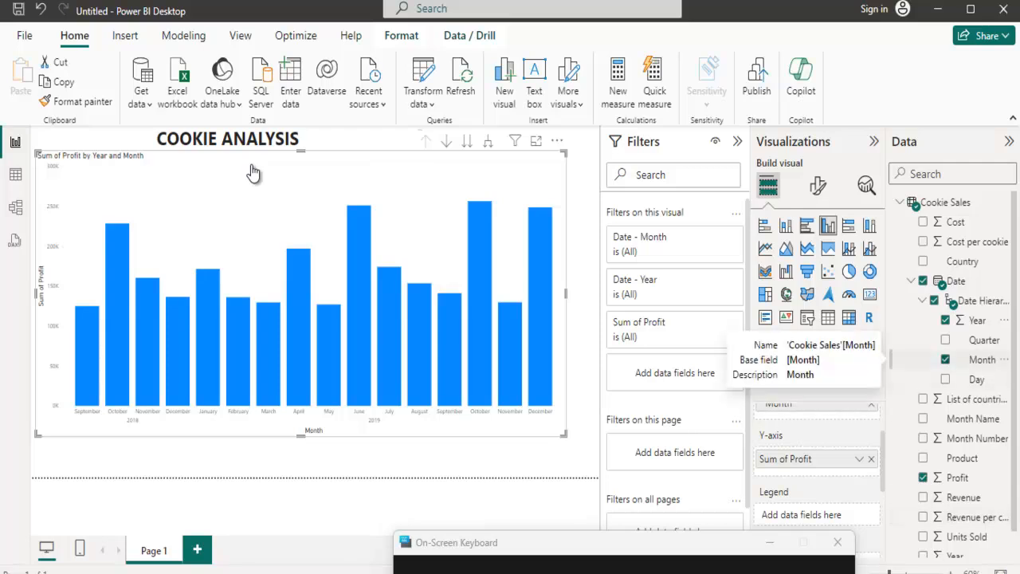
# Try the Day level in place of Month in the profit chart, with and without Year, and clear all date levels.
pyautogui.click(945, 360)
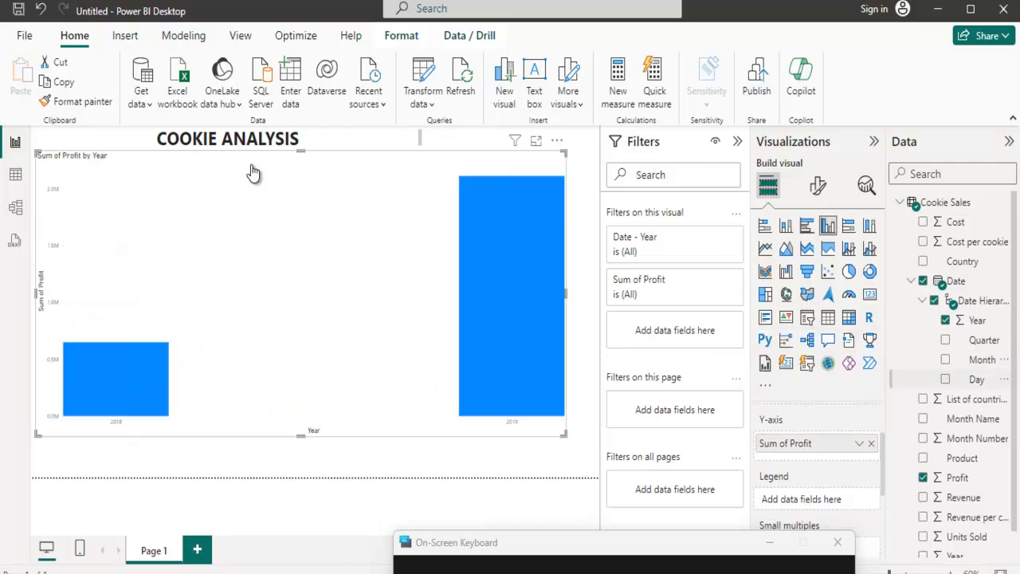
pyautogui.click(945, 380)
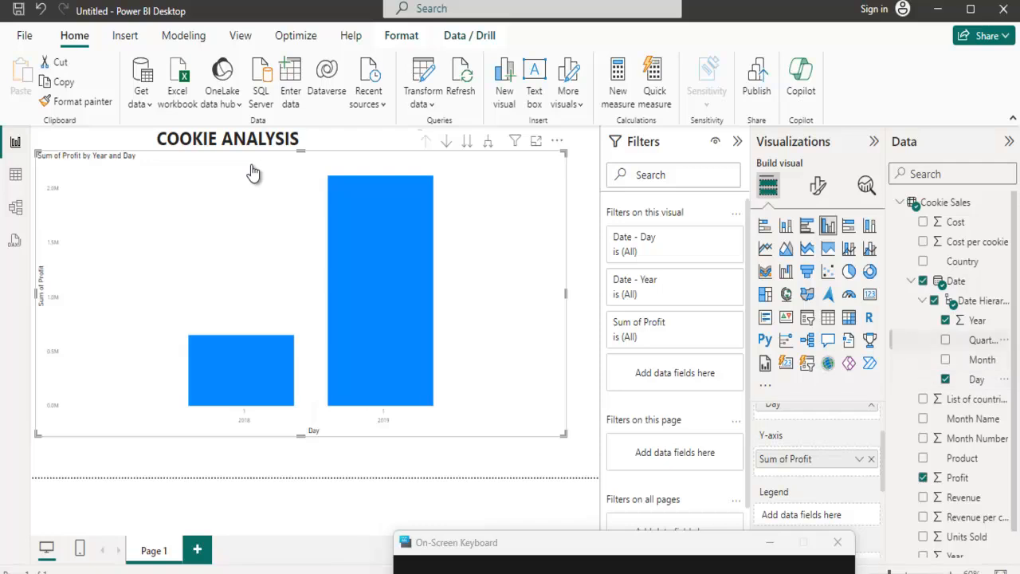
pyautogui.click(945, 319)
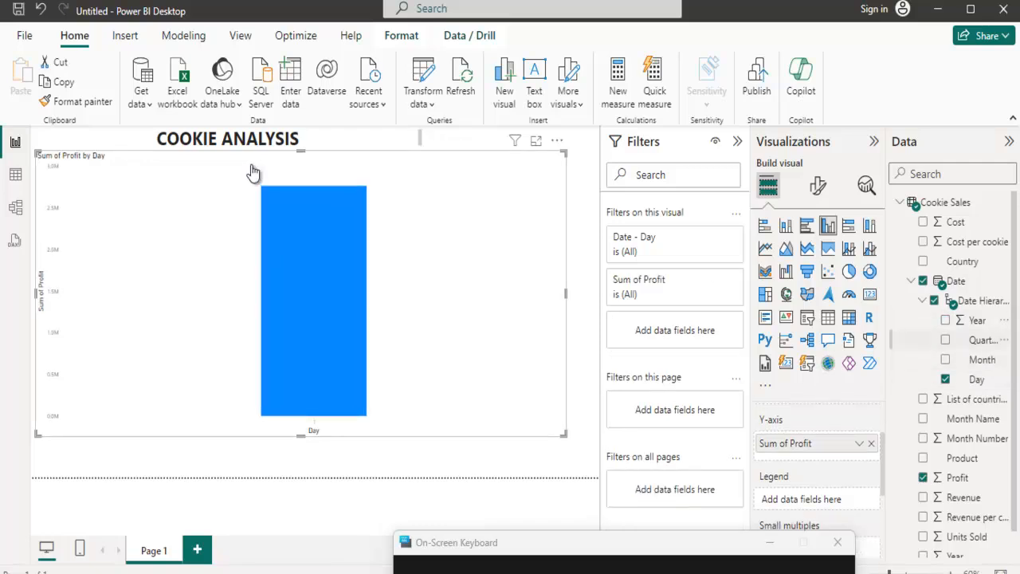
pyautogui.click(945, 379)
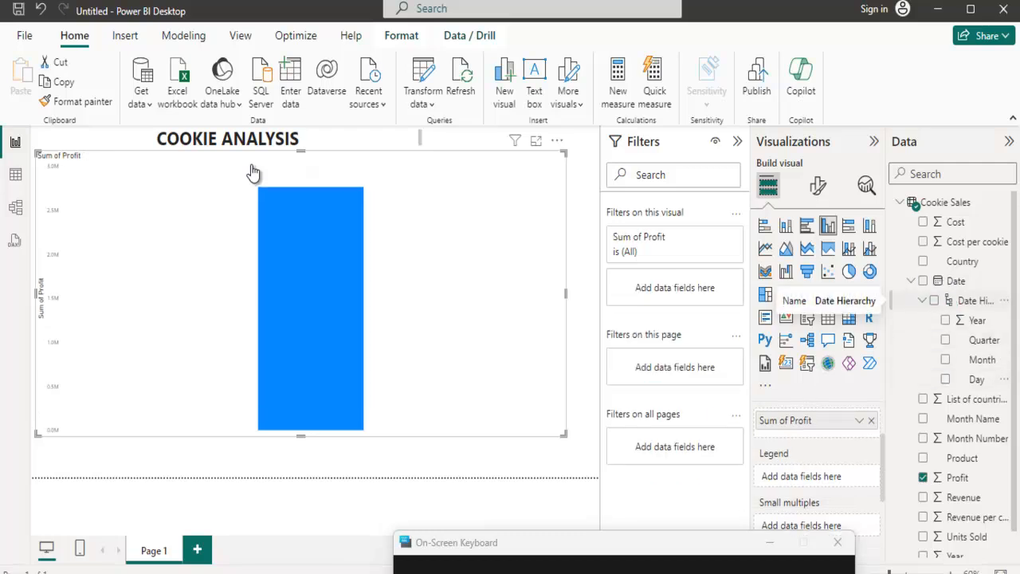
# Add the full Date Hierarchy back to the profit chart and shrink the chart to a small visual in the page's upper-left corner.
pyautogui.moveTo(975, 300); pyautogui.dragTo(252, 173)
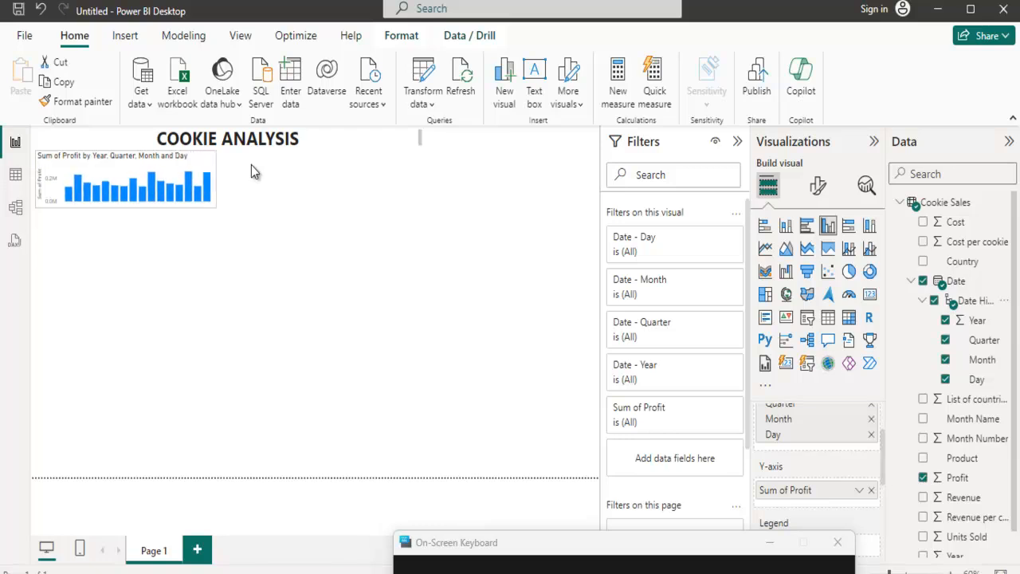
pyautogui.moveTo(242, 208)
pyautogui.mouseDown()
pyautogui.moveTo(271, 208)
pyautogui.moveTo(205, 204)
pyautogui.moveTo(220, 203)
pyautogui.mouseUp()
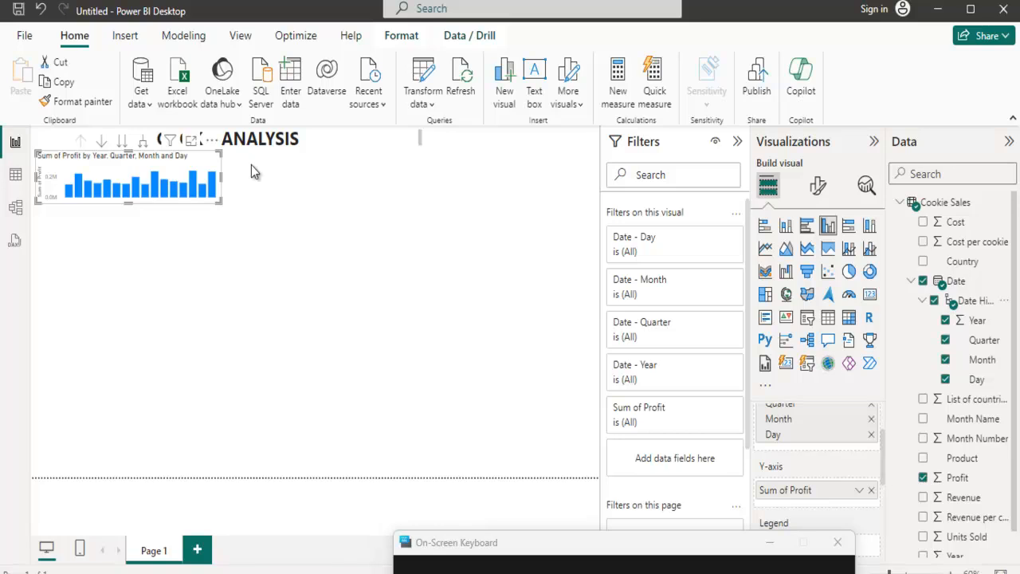
pyautogui.click(252, 172)
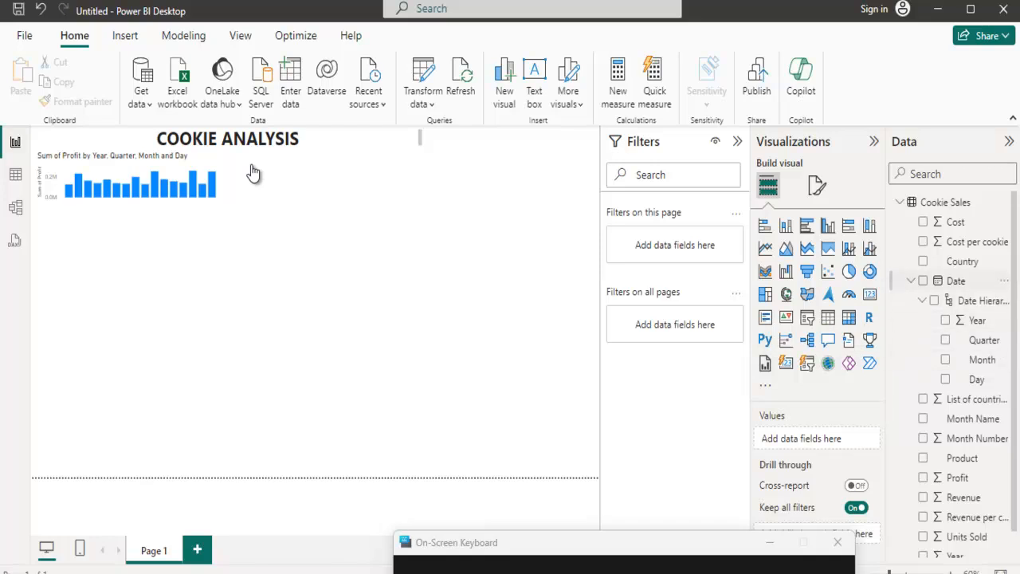
# Create a column chart of Profit by Country from Cookie Sales and enlarge it to cover most of the page.
pyautogui.click(911, 281)
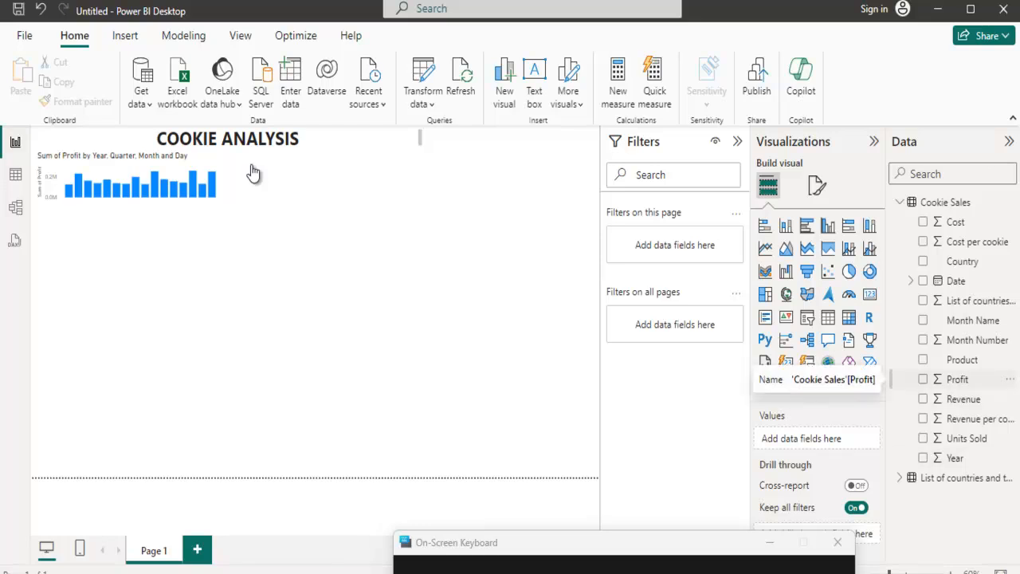
pyautogui.click(922, 379)
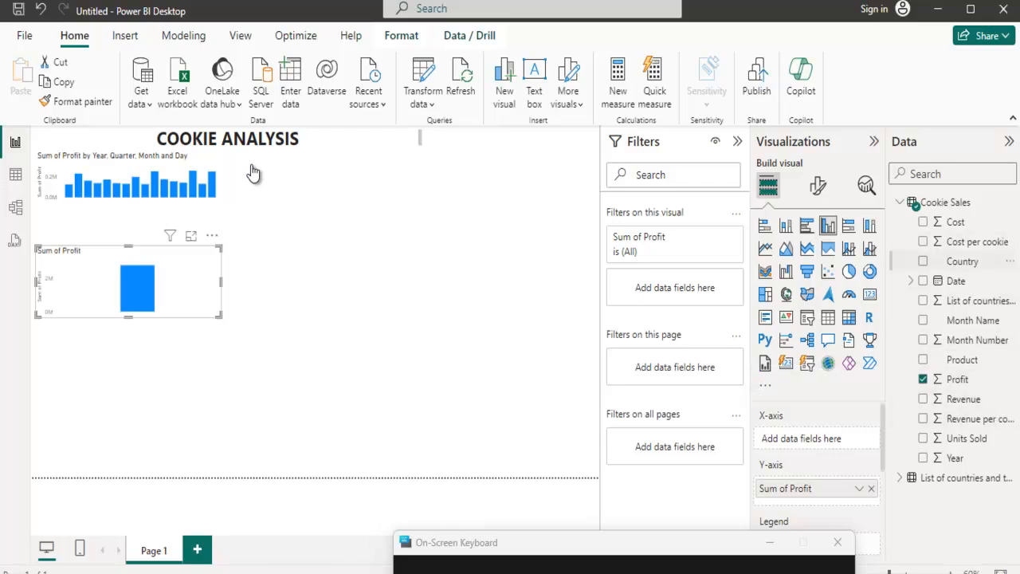
pyautogui.click(922, 260)
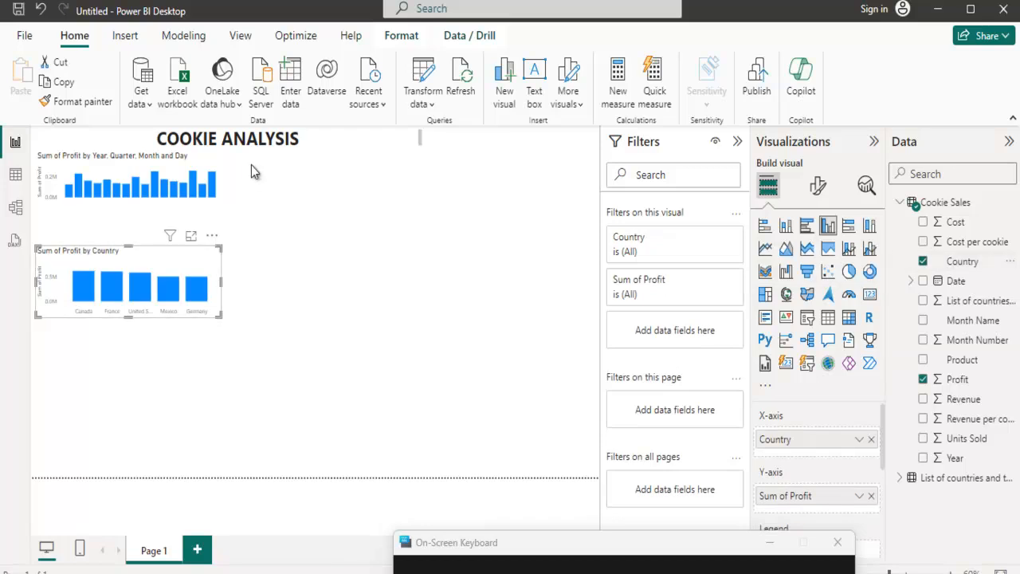
pyautogui.moveTo(251, 163); pyautogui.dragTo(253, 170)
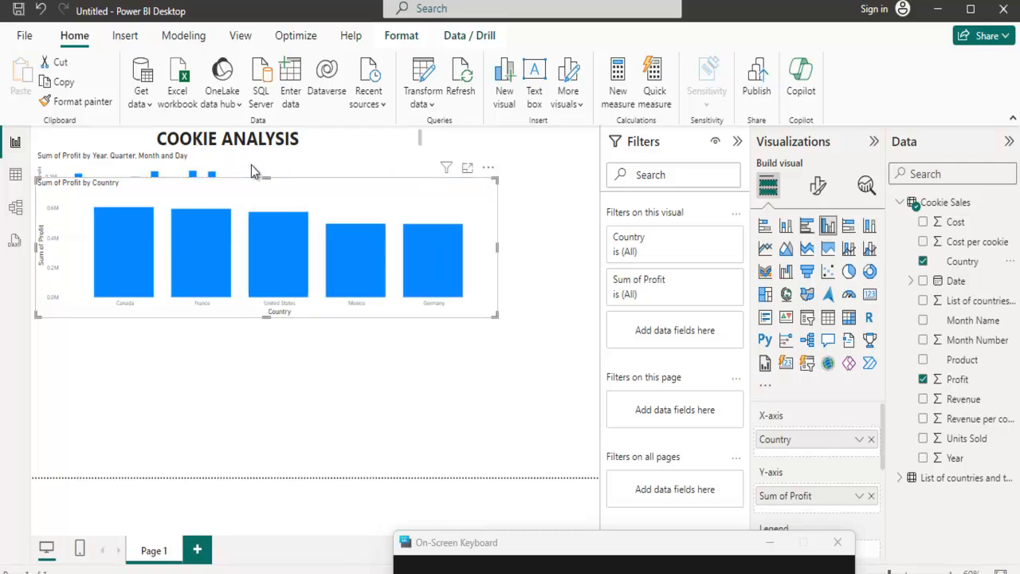
pyautogui.moveTo(495, 314); pyautogui.dragTo(532, 415)
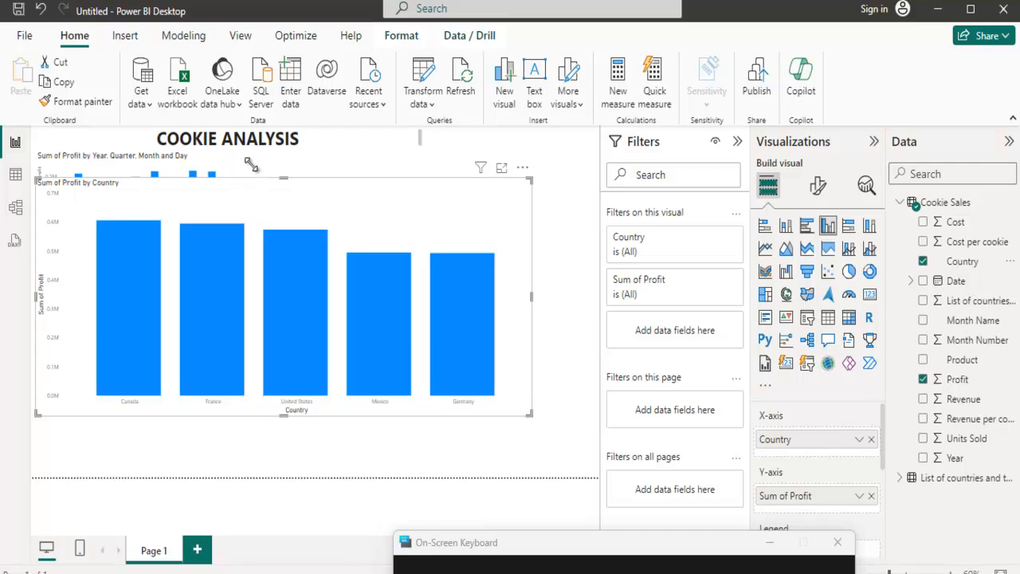
# Shrink the Profit by Country chart and stack it with a small gap below the profit-by-date chart.
pyautogui.moveTo(530, 414); pyautogui.dragTo(251, 165)
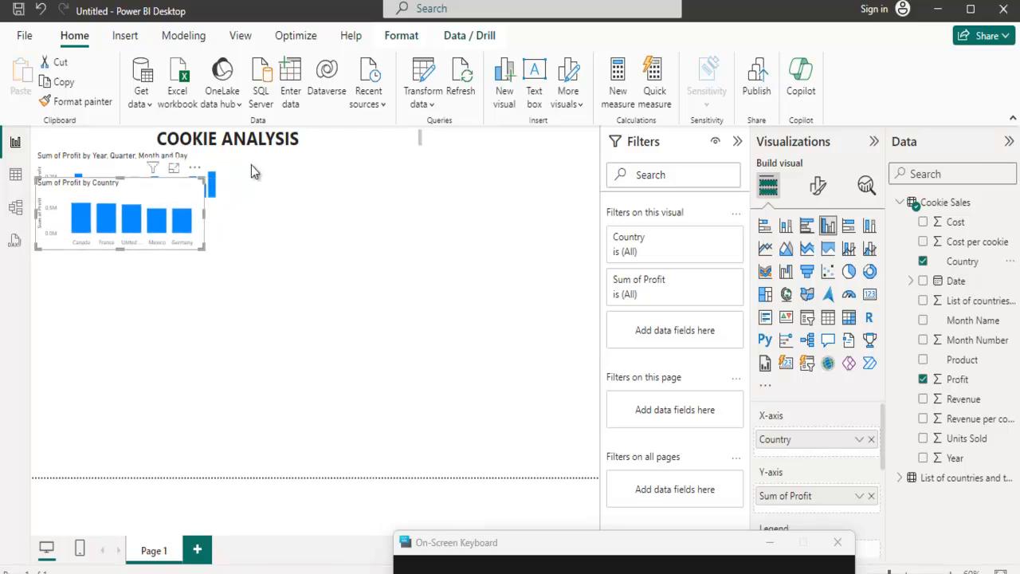
pyautogui.press('Down')
pyautogui.press('Down')
pyautogui.press('Down')
pyautogui.press('Down')
pyautogui.press('Down')
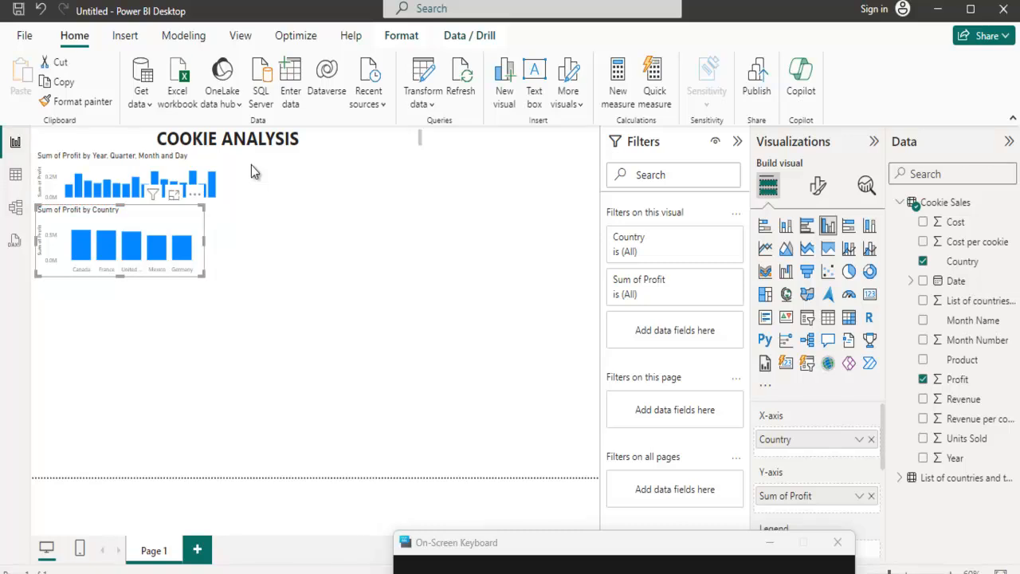
pyautogui.click(252, 167)
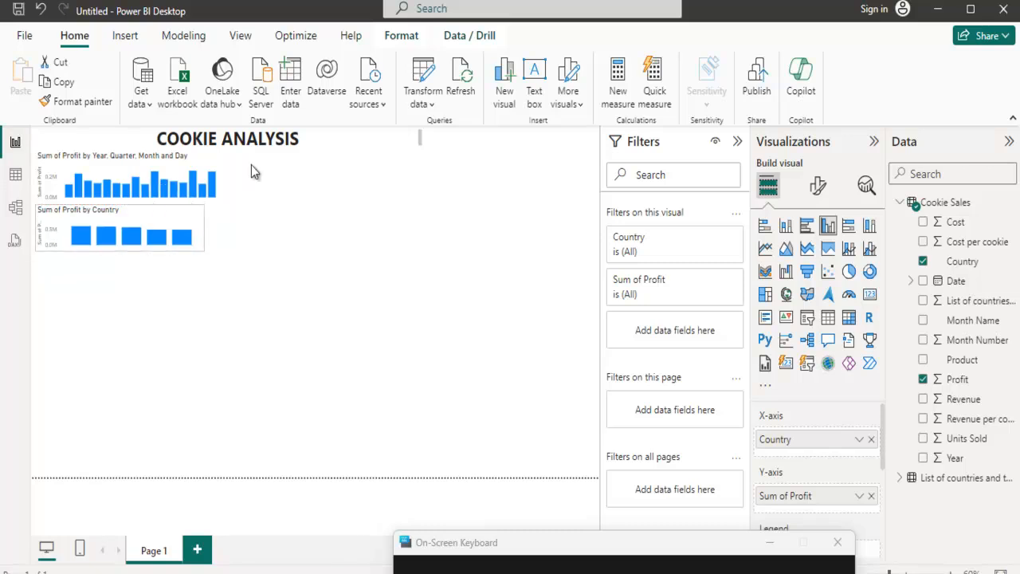
pyautogui.press('Down')
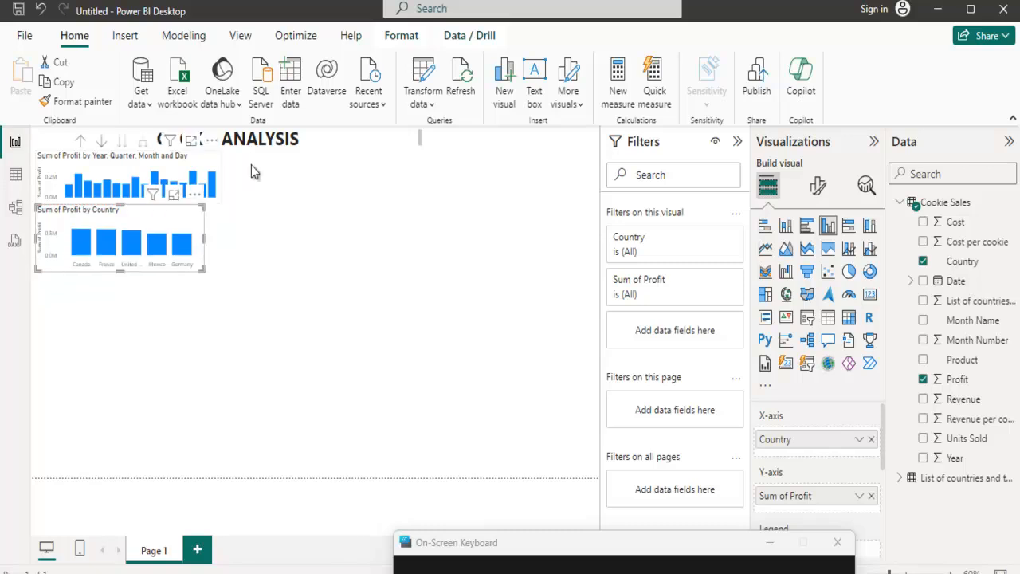
pyautogui.press('Down')
pyautogui.press('Down')
pyautogui.press('Down')
pyautogui.press('Down')
pyautogui.press('Down')
pyautogui.press('Down')
pyautogui.press('Down')
pyautogui.press('Down')
pyautogui.press('Down')
pyautogui.press('Down')
pyautogui.press('Down')
pyautogui.press('Down')
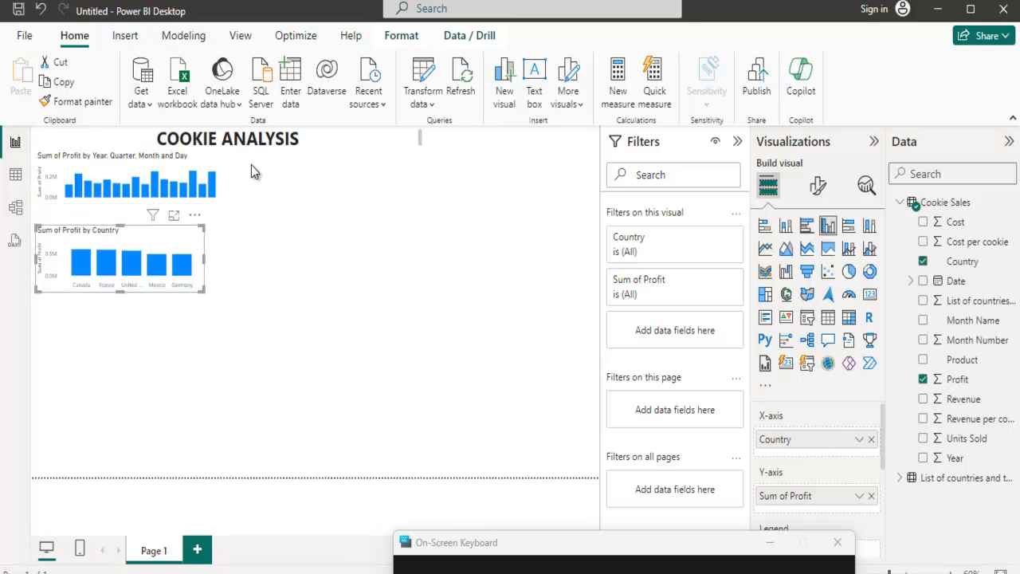
pyautogui.click(252, 170)
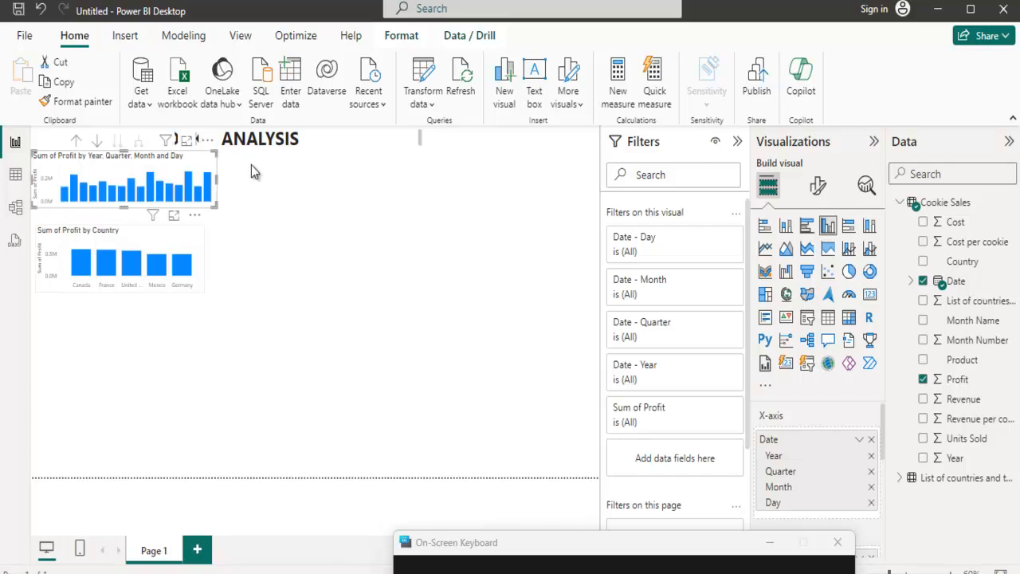
# Create a column chart of Profit by Product below the country chart and enlarge it to nearly the full page width.
pyautogui.click(251, 172)
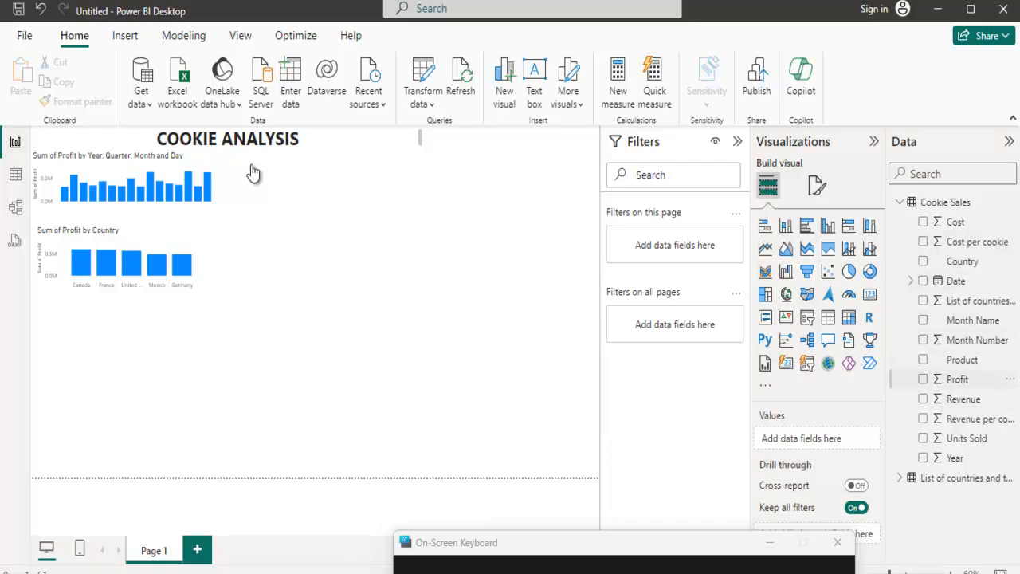
pyautogui.click(923, 380)
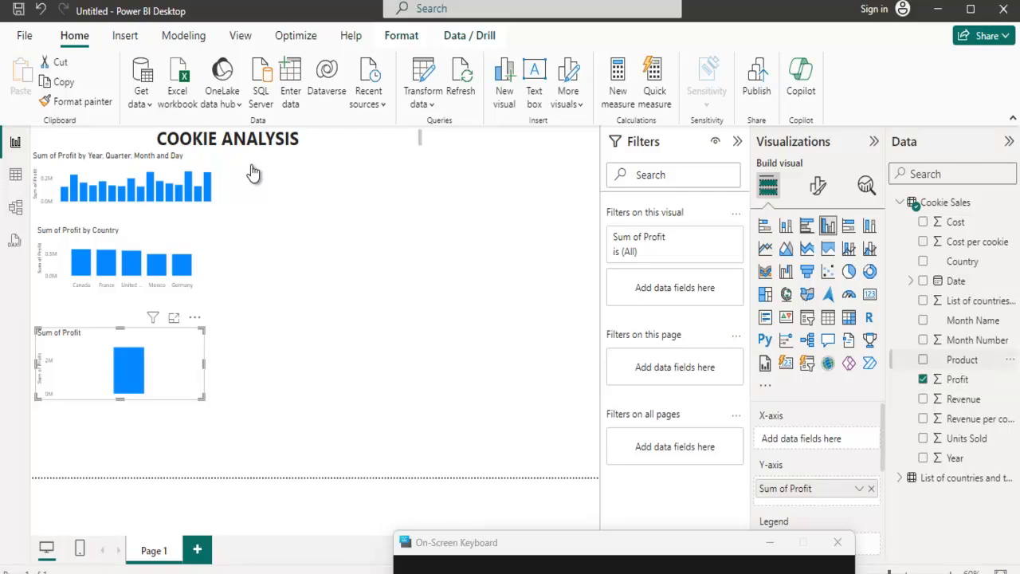
pyautogui.click(923, 359)
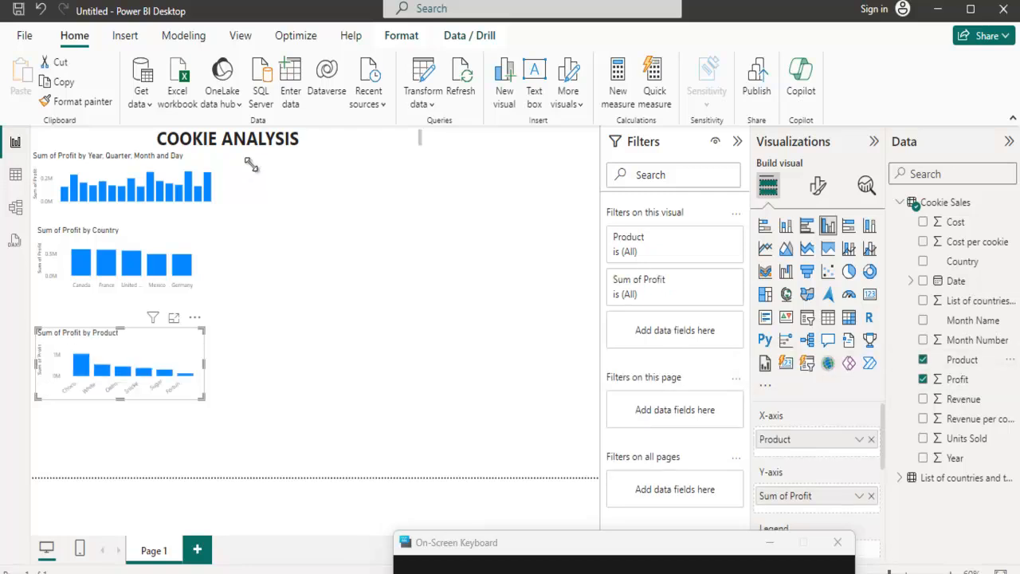
pyautogui.moveTo(203, 398)
pyautogui.mouseDown()
pyautogui.moveTo(410, 446)
pyautogui.moveTo(437, 468)
pyautogui.mouseUp()
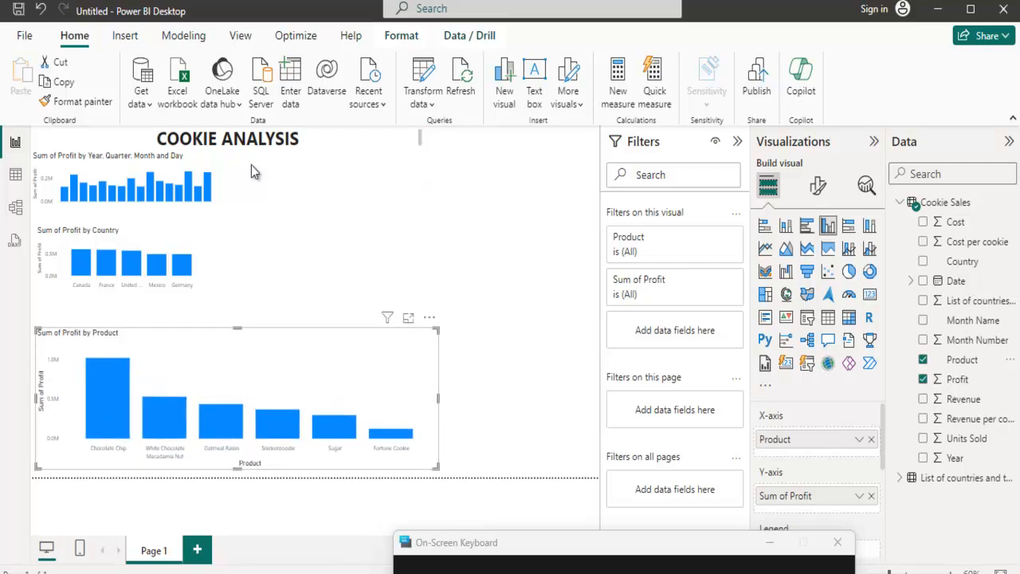
pyautogui.moveTo(237, 327); pyautogui.dragTo(237, 302)
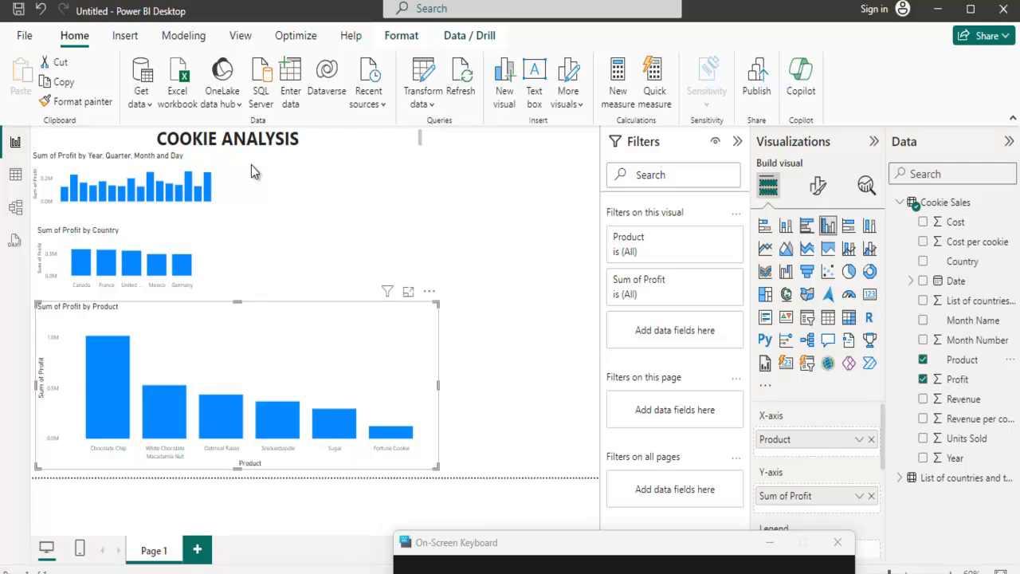
pyautogui.moveTo(438, 386); pyautogui.dragTo(559, 386)
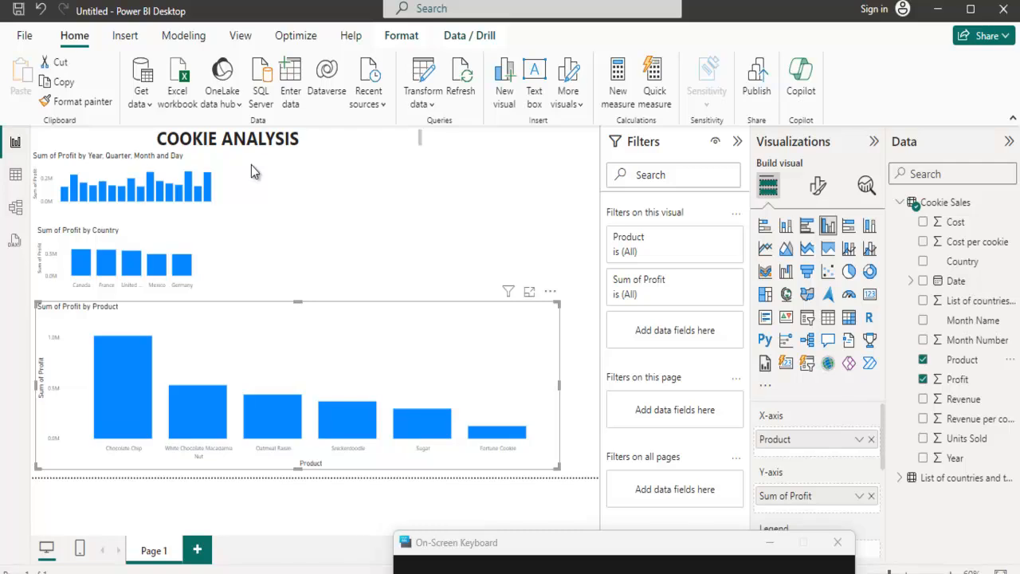
# Add Country as the legend of the Profit by Product chart and widen the chart to the page's right edge.
pyautogui.moveTo(125, 404)
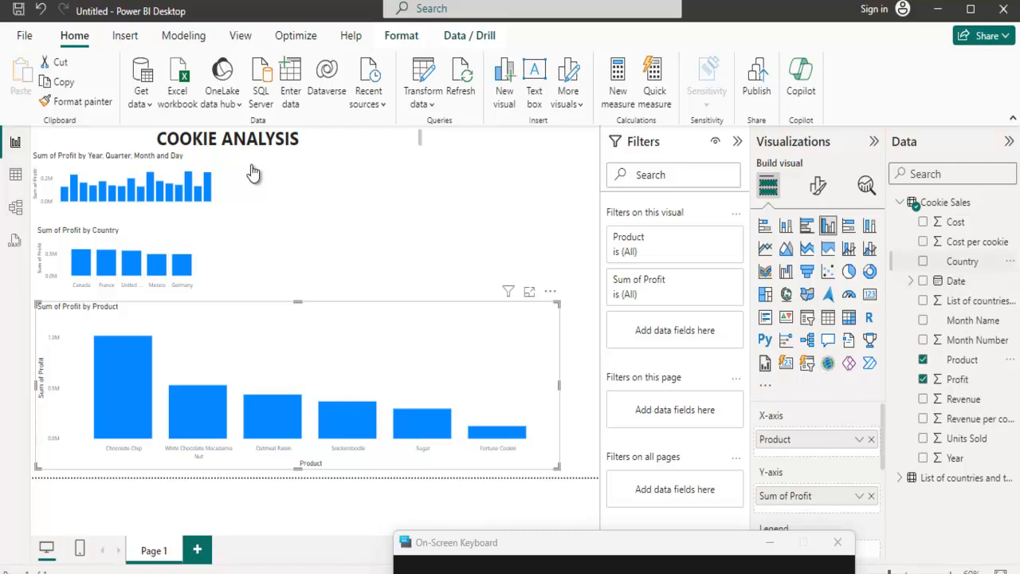
pyautogui.click(962, 261)
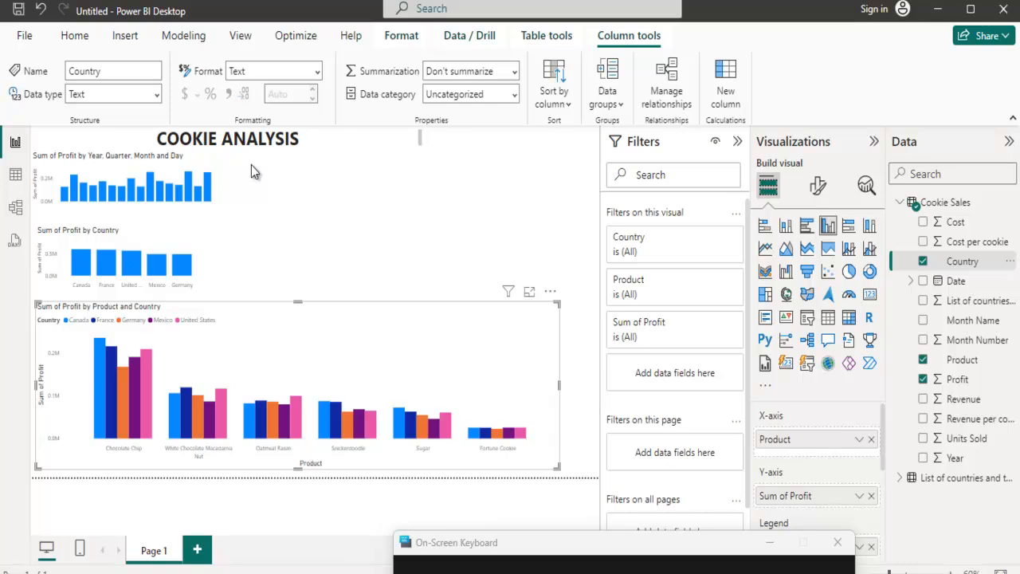
pyautogui.moveTo(559, 386); pyautogui.dragTo(599, 386)
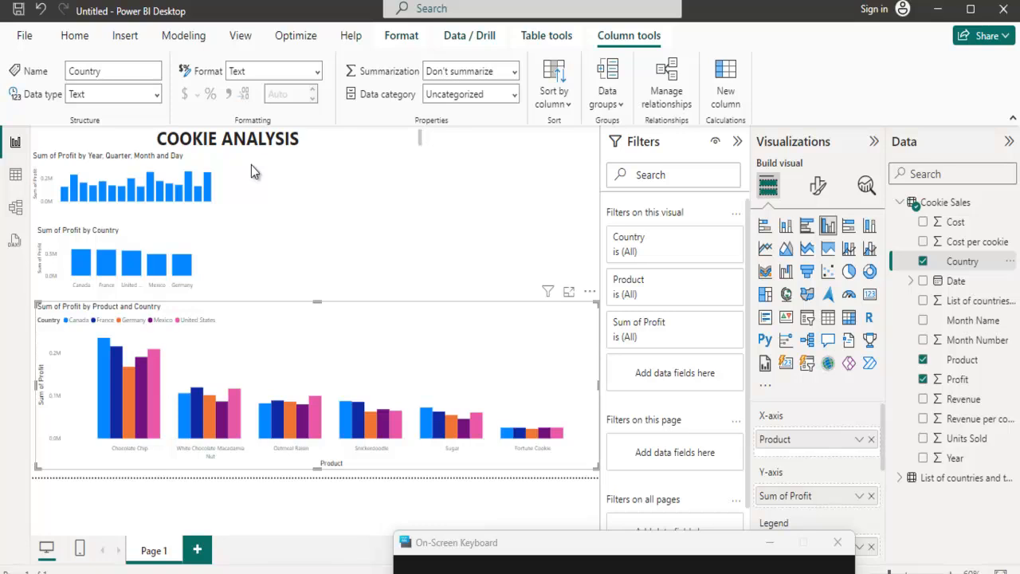
# Enlarge the Profit by Product and Country chart to inspect its bars, and shrink it to a small chart below the country chart.
pyautogui.moveTo(317, 302); pyautogui.dragTo(318, 150)
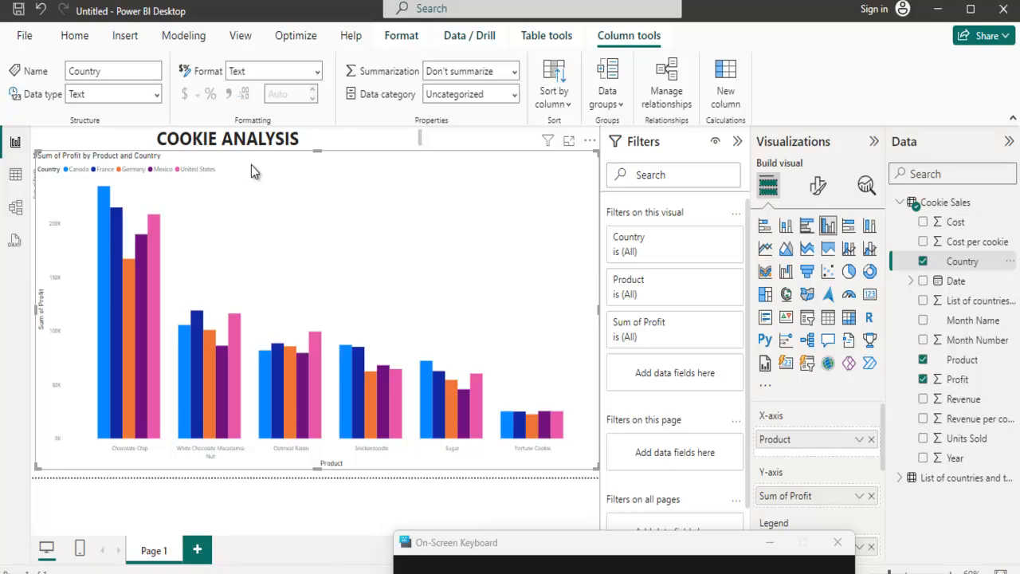
pyautogui.moveTo(107, 199)
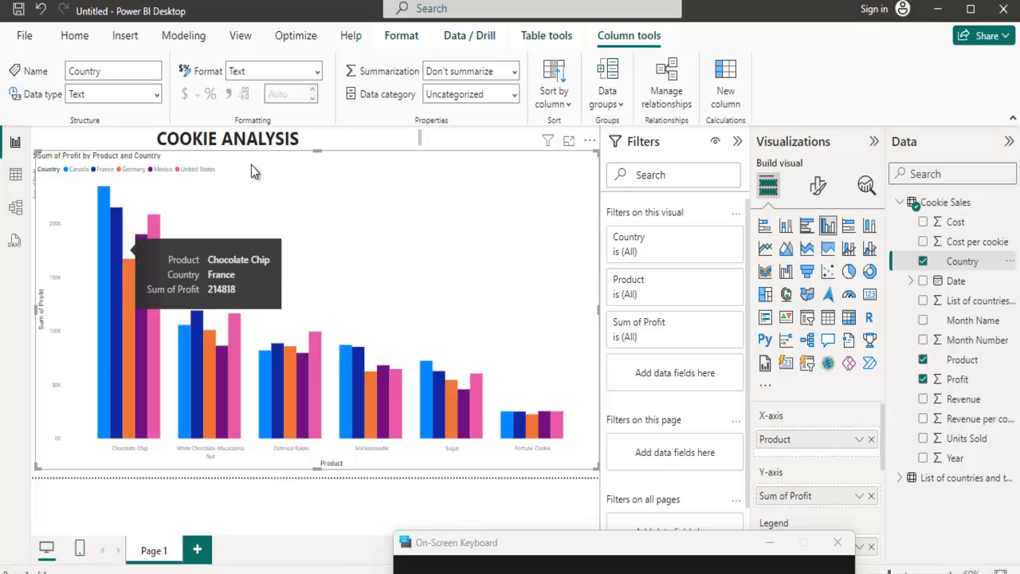
pyautogui.moveTo(185, 322)
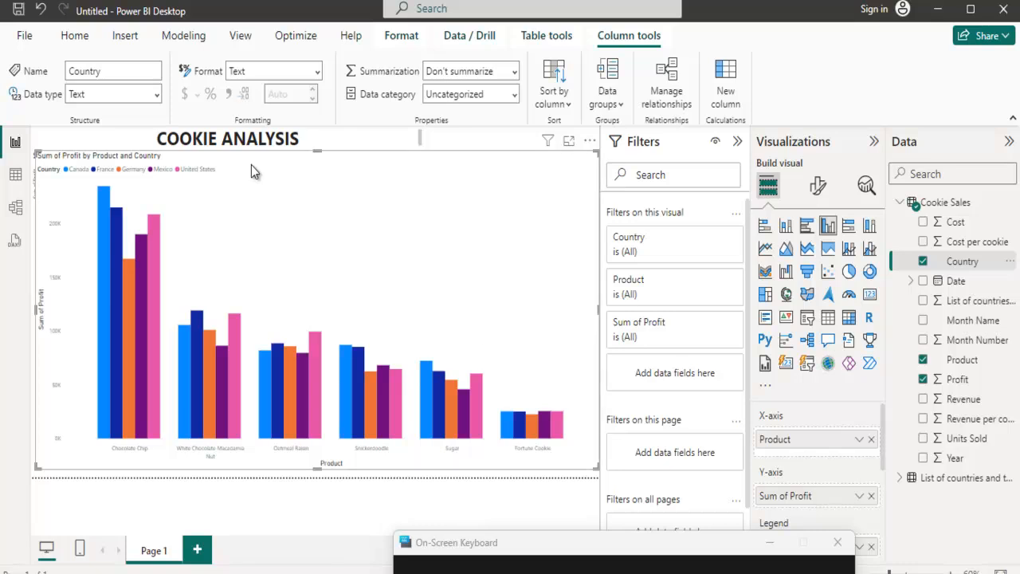
pyautogui.moveTo(316, 339)
pyautogui.moveTo(596, 466)
pyautogui.mouseDown()
pyautogui.moveTo(288, 353)
pyautogui.moveTo(248, 319)
pyautogui.moveTo(205, 243)
pyautogui.moveTo(205, 252)
pyautogui.mouseUp()
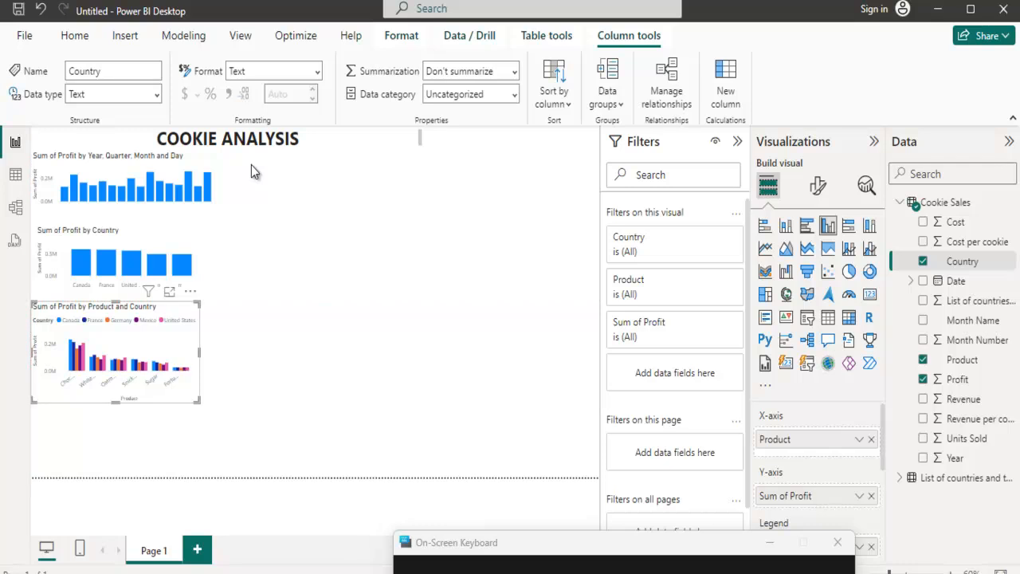
# Create a column chart of Profit by Date using only Year and Month, and enlarge it to cover most of the page.
pyautogui.click(251, 171)
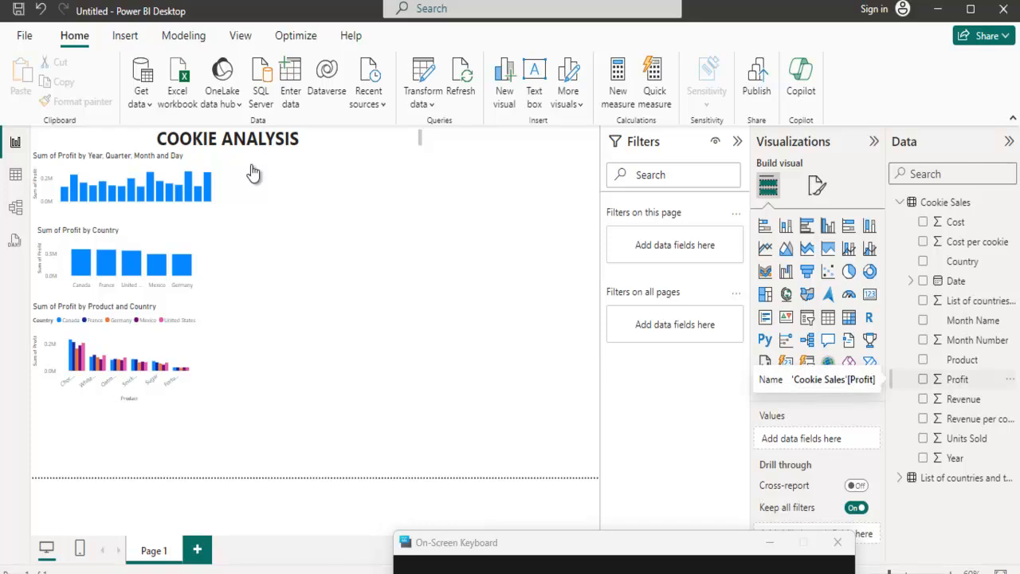
pyautogui.click(923, 380)
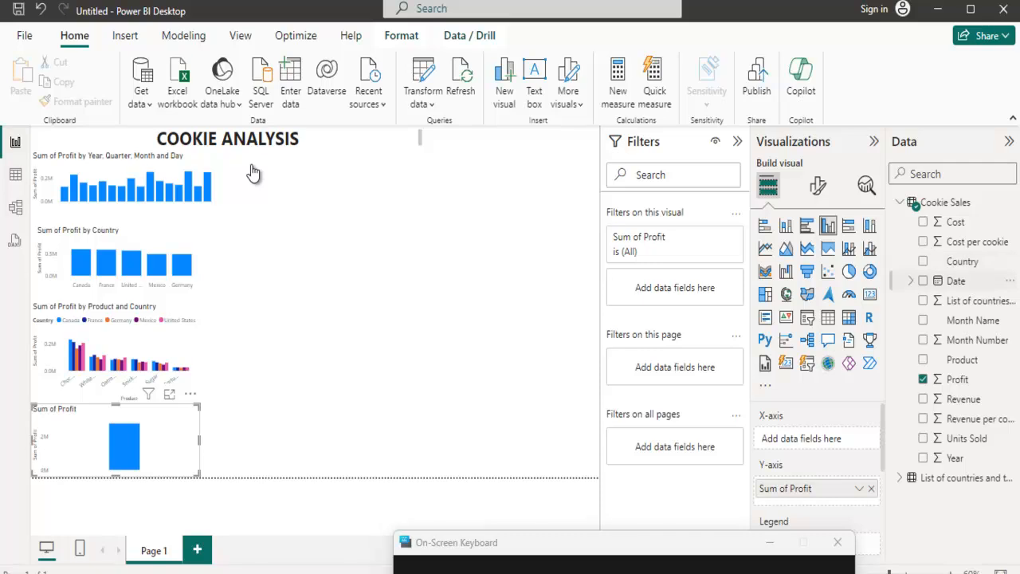
pyautogui.click(923, 280)
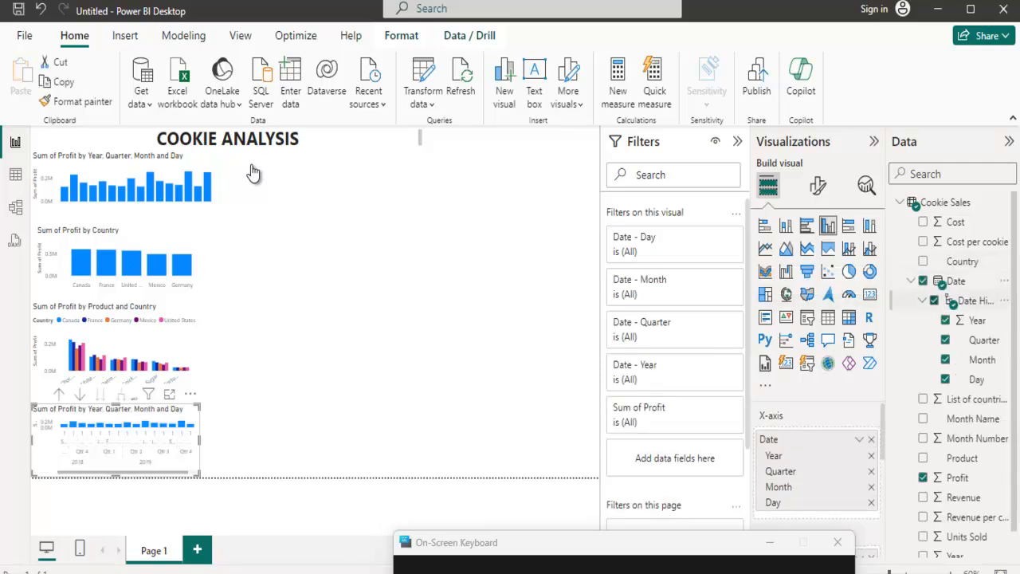
pyautogui.click(934, 300)
pyautogui.click(945, 320)
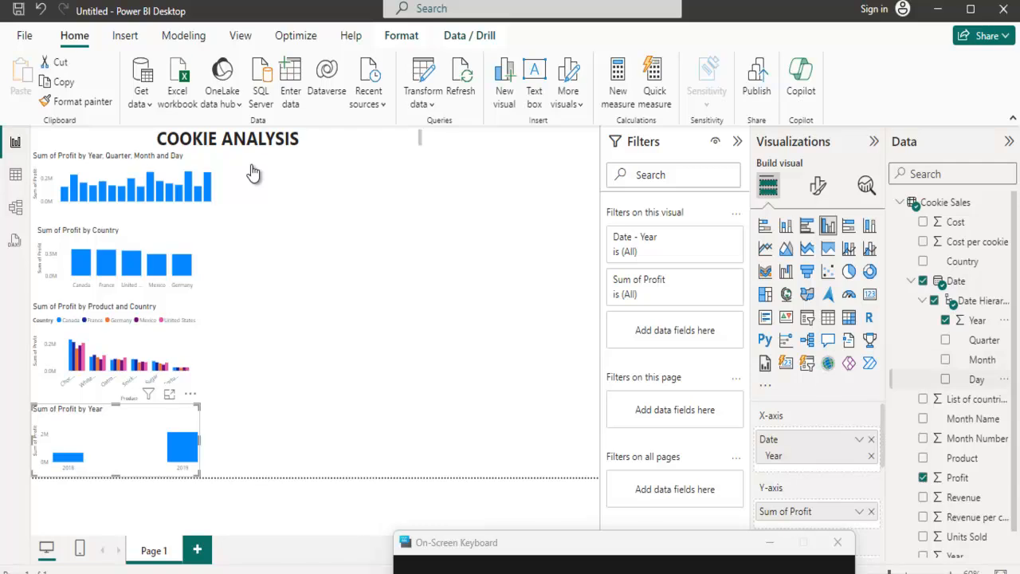
pyautogui.click(945, 359)
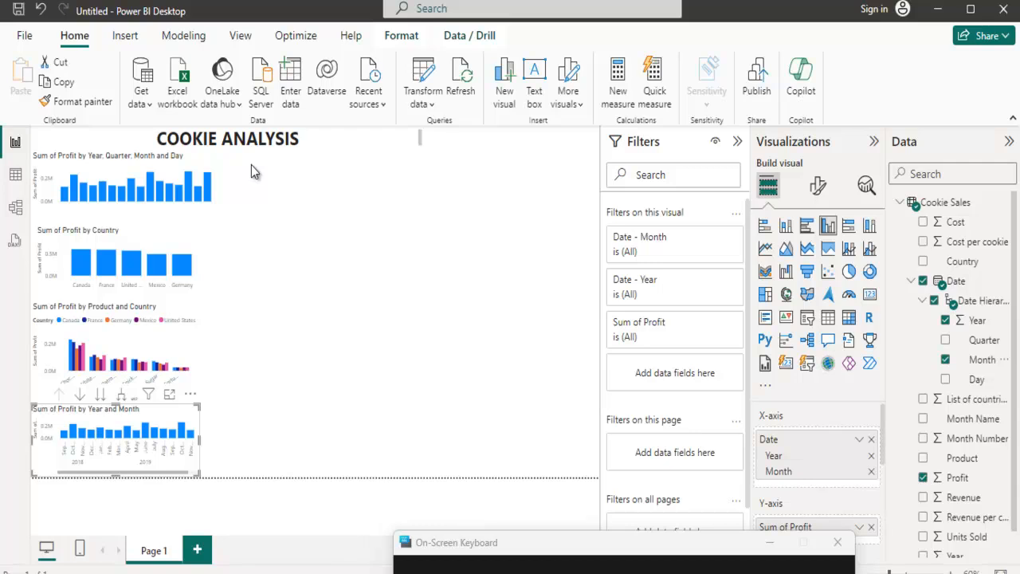
pyautogui.moveTo(199, 439); pyautogui.dragTo(506, 440)
pyautogui.moveTo(269, 404); pyautogui.dragTo(268, 193)
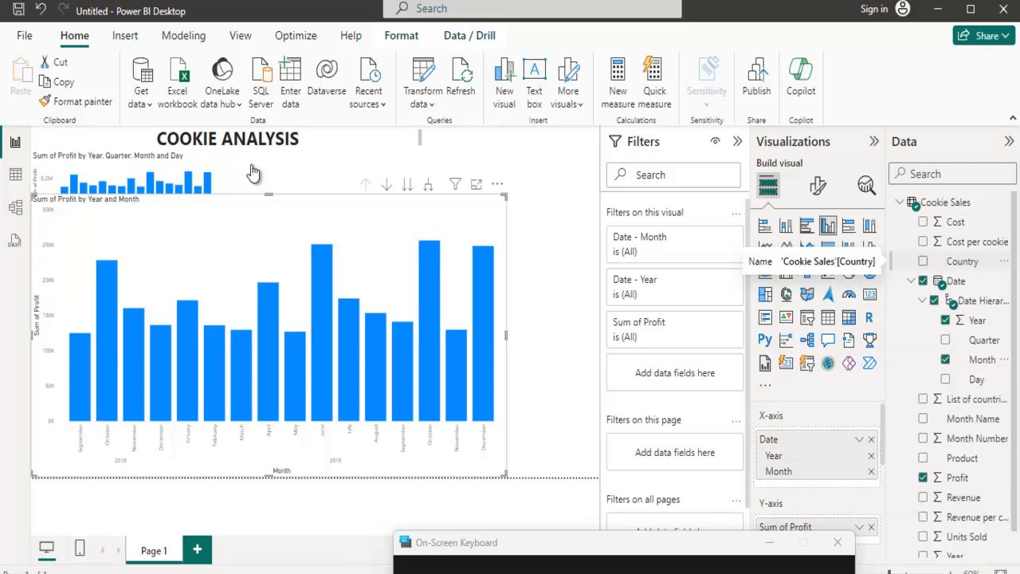
# Add Country as the legend of the Profit by Year and Month chart and stretch the chart over the full page width up to the title.
pyautogui.click(923, 261)
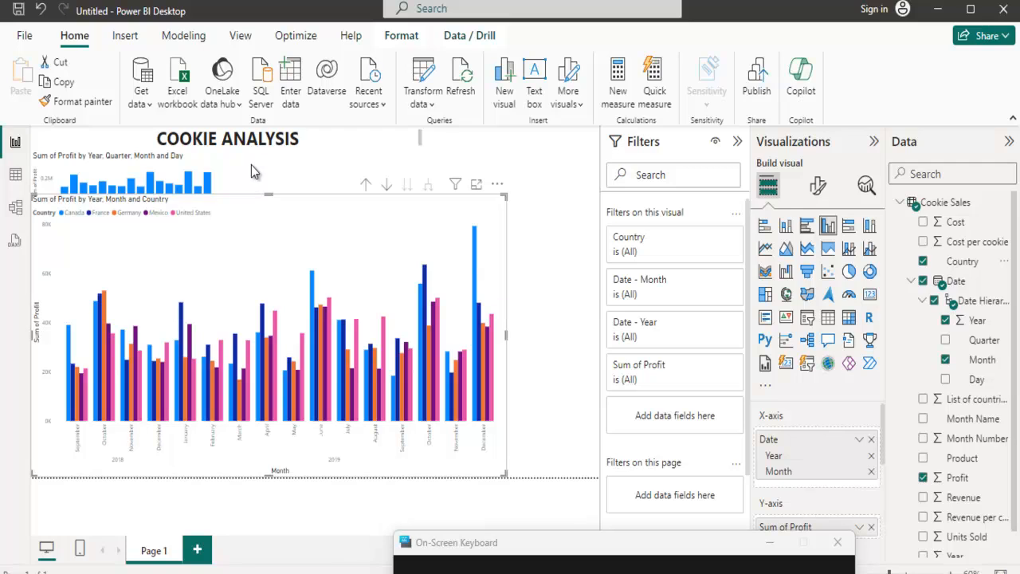
pyautogui.click(251, 172)
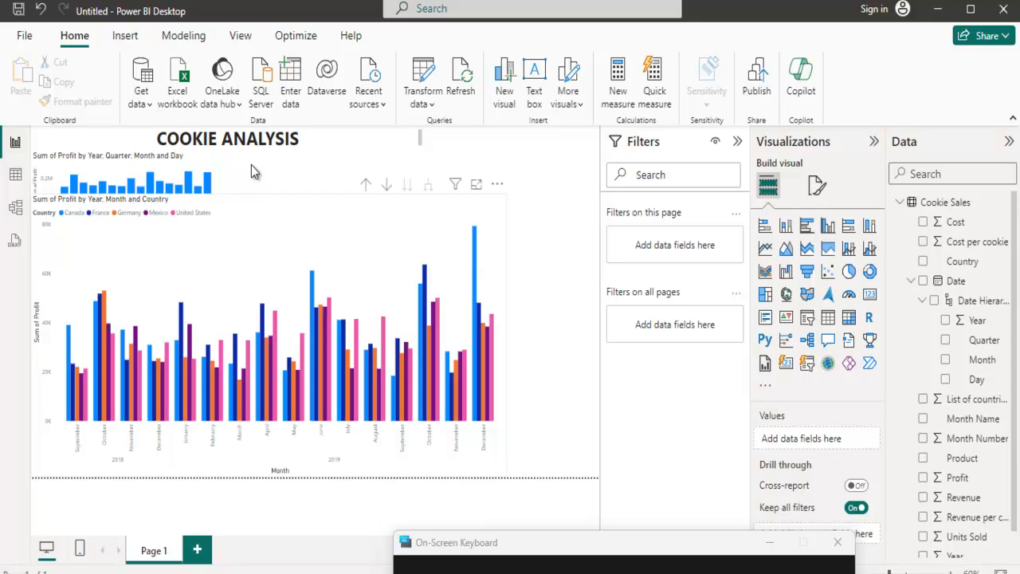
pyautogui.click(269, 299)
pyautogui.moveTo(269, 299); pyautogui.dragTo(315, 285)
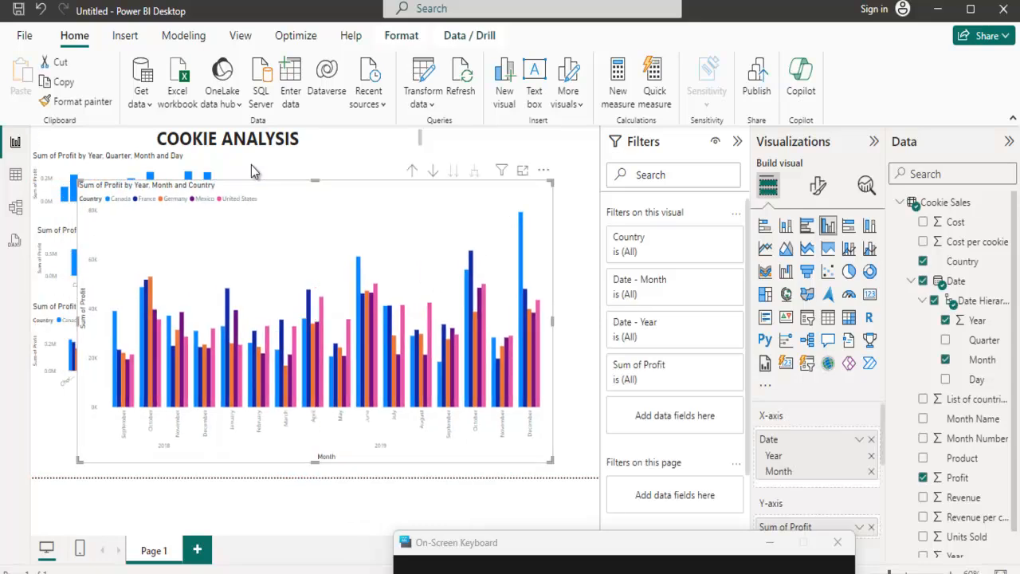
pyautogui.moveTo(552, 321); pyautogui.dragTo(599, 321)
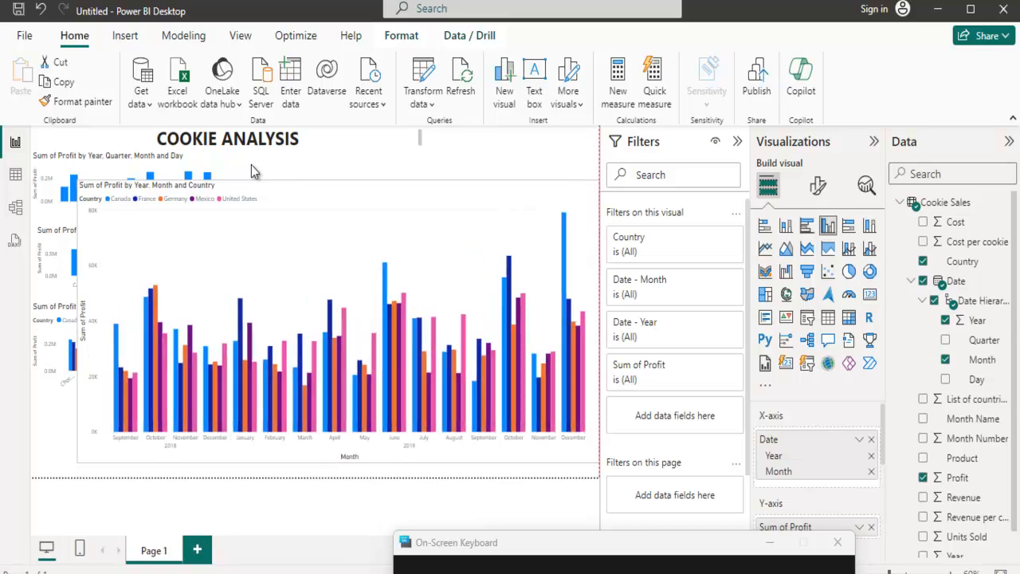
pyautogui.moveTo(338, 462); pyautogui.dragTo(337, 477)
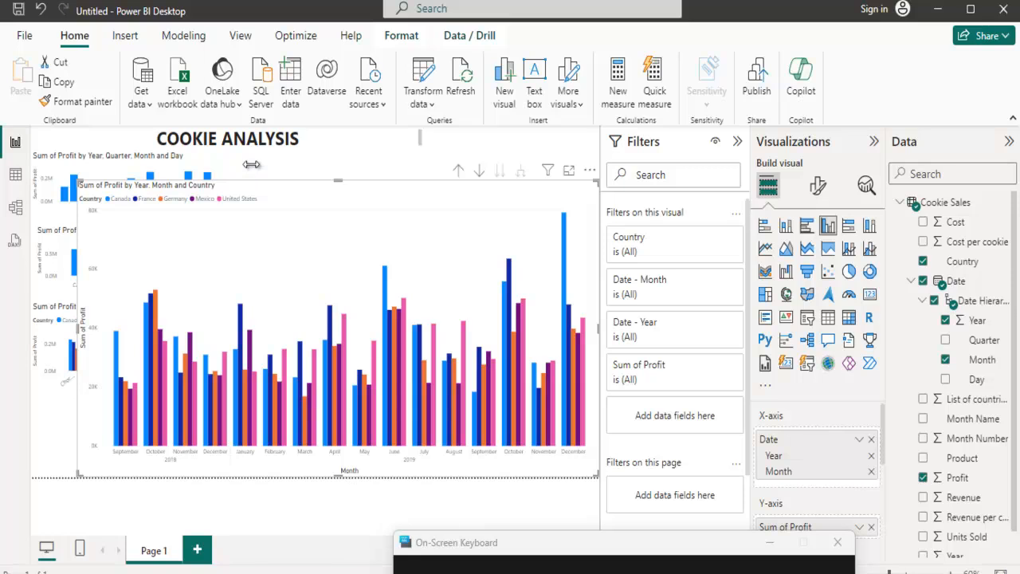
pyautogui.moveTo(77, 328); pyautogui.dragTo(31, 328)
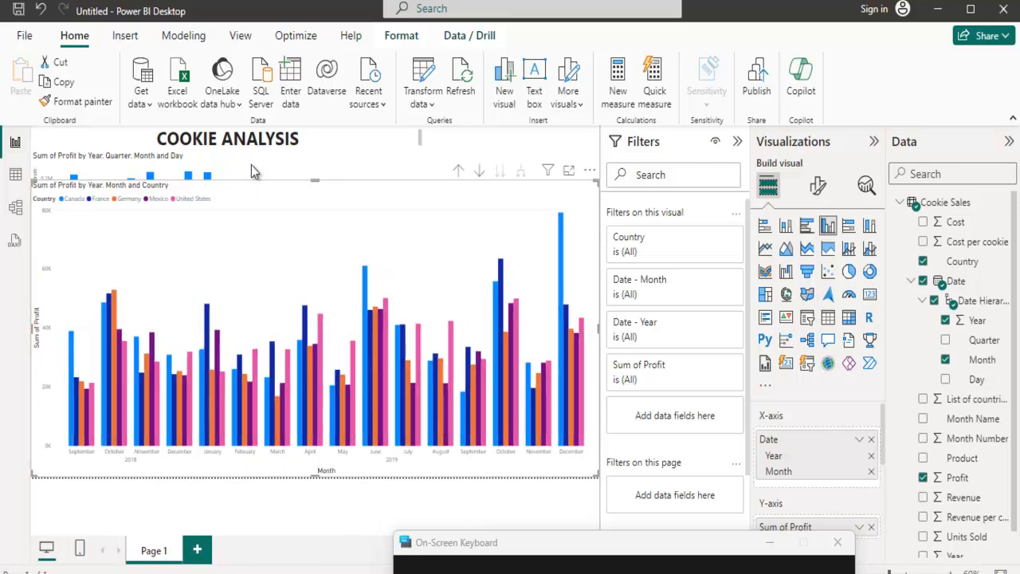
pyautogui.moveTo(251, 182); pyautogui.dragTo(251, 140)
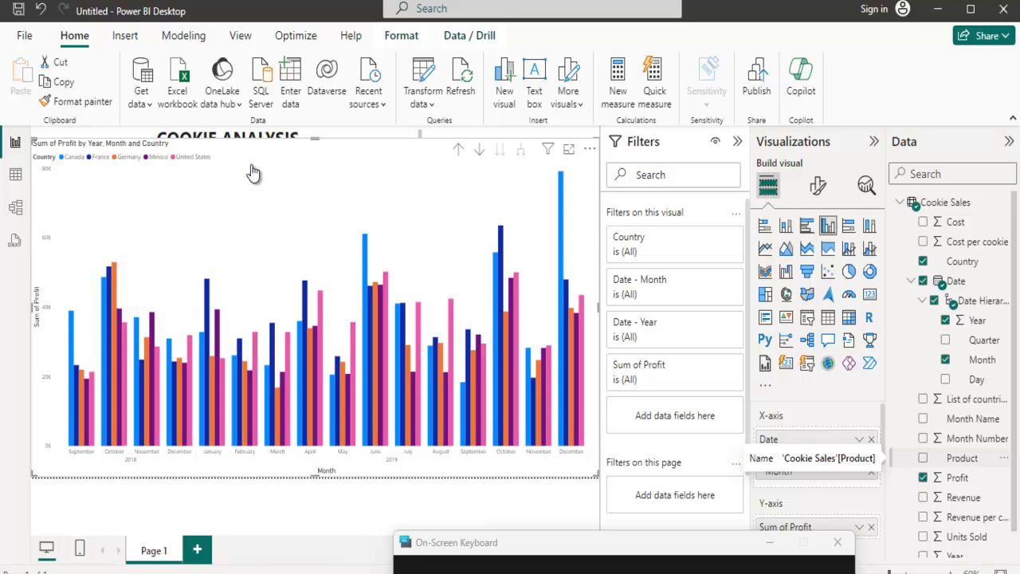
# Try splitting the monthly profit chart by Product, and remove both Product and Country from it.
pyautogui.click(923, 458)
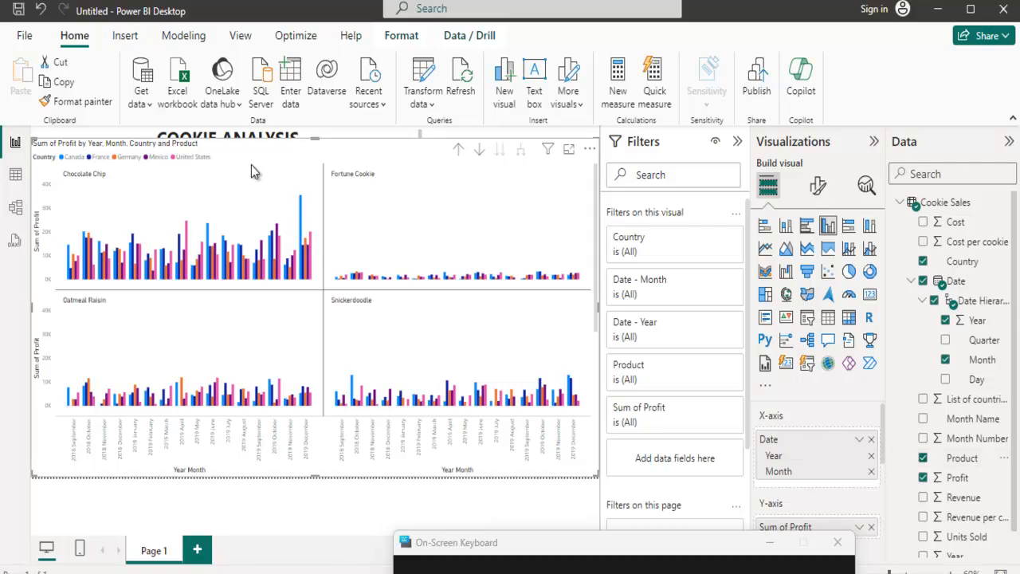
pyautogui.moveTo(177, 387)
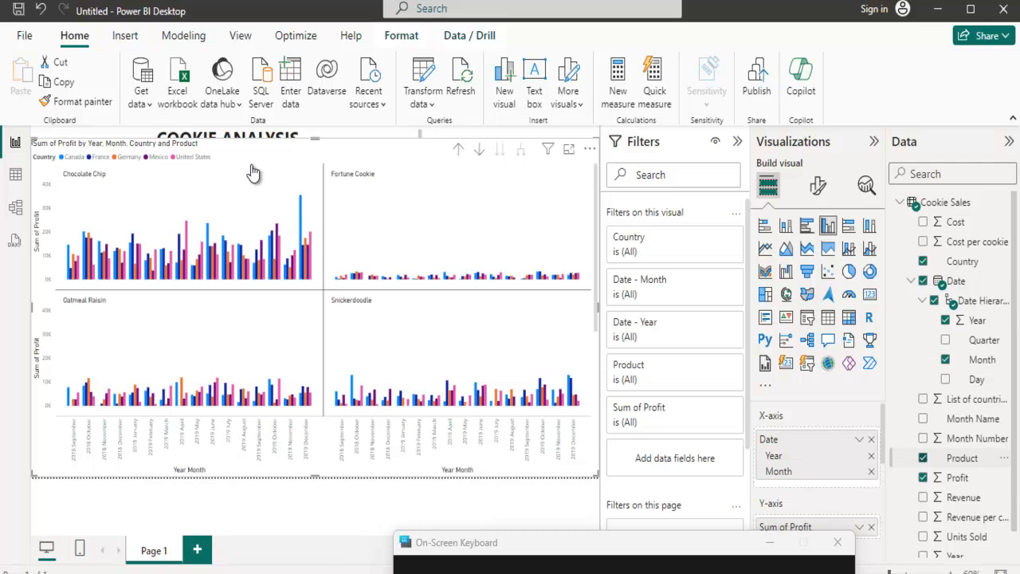
pyautogui.click(922, 457)
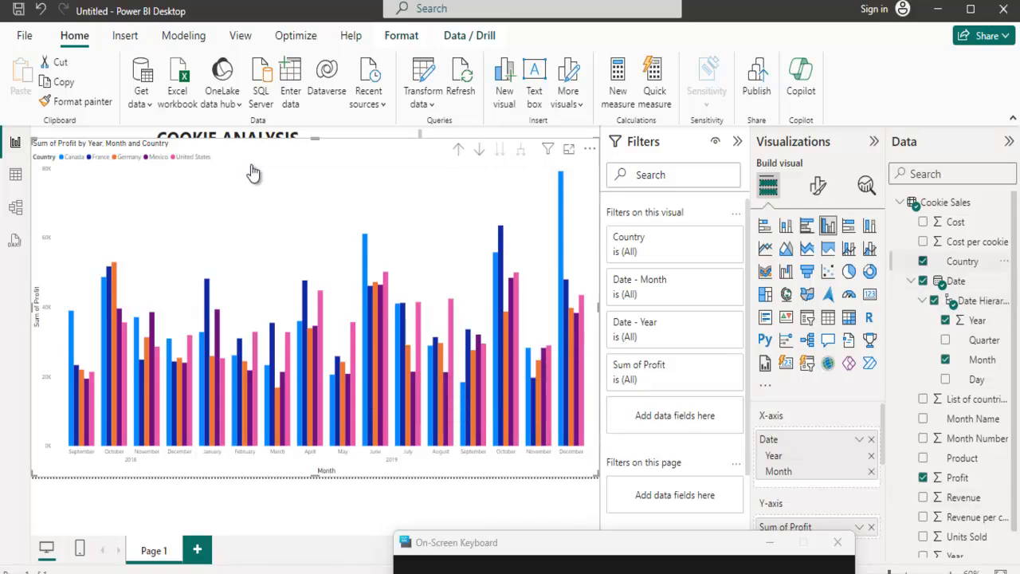
pyautogui.click(923, 260)
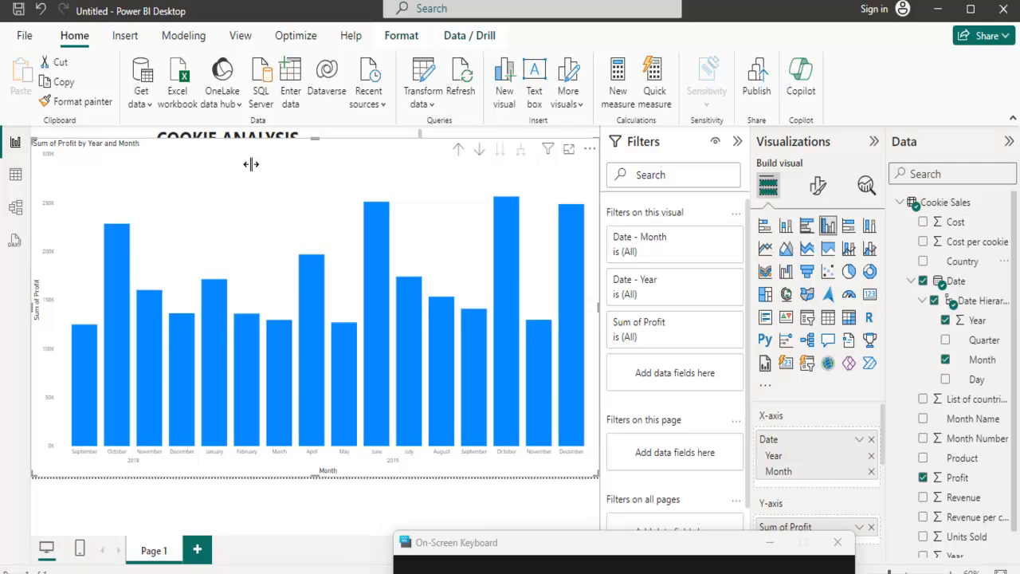
# Shrink the Profit by Year and Month chart and place it at the page's bottom below the product chart.
pyautogui.moveTo(597, 475); pyautogui.dragTo(299, 205)
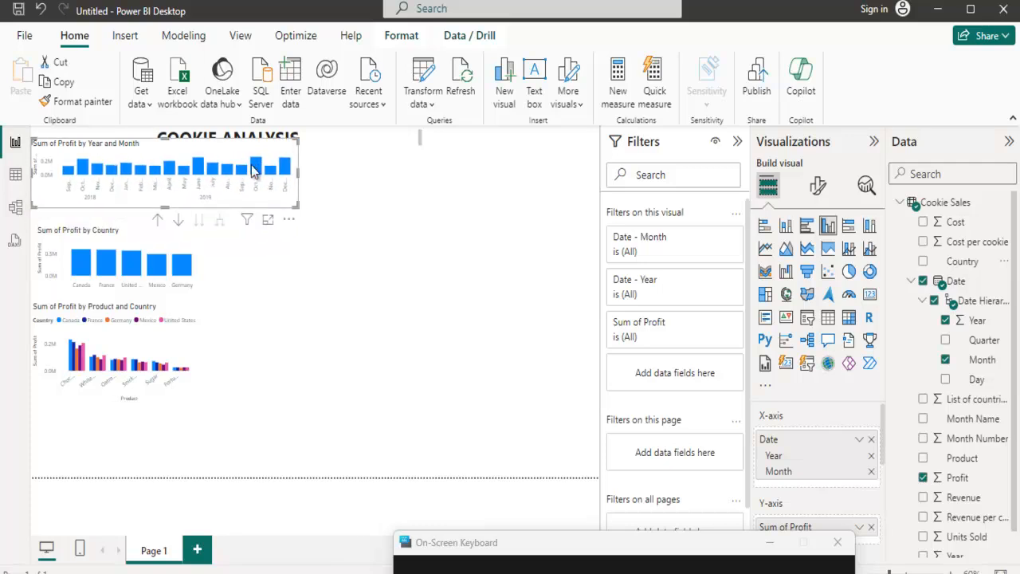
pyautogui.hotkey('ctrl', 'z')
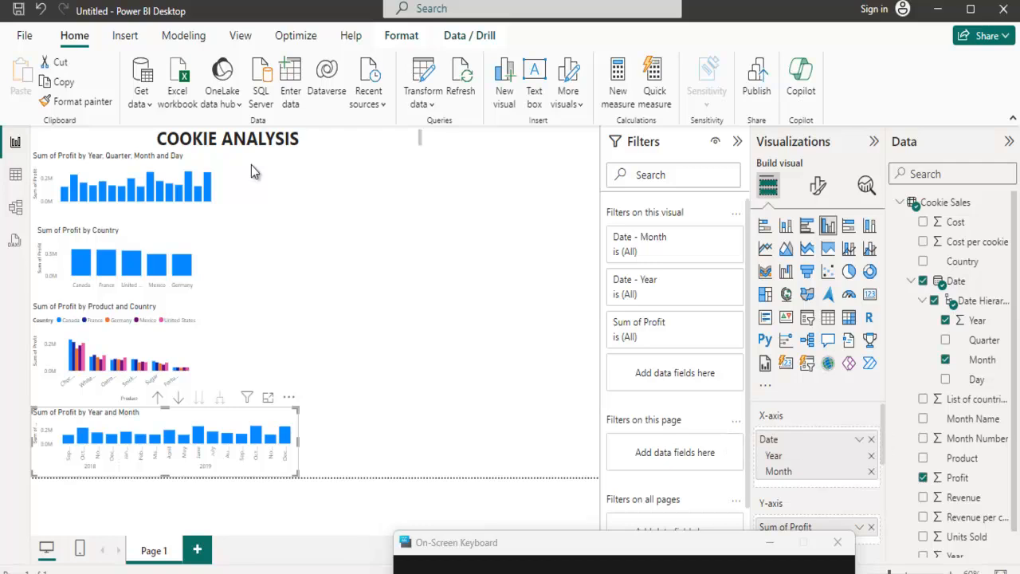
pyautogui.click(251, 171)
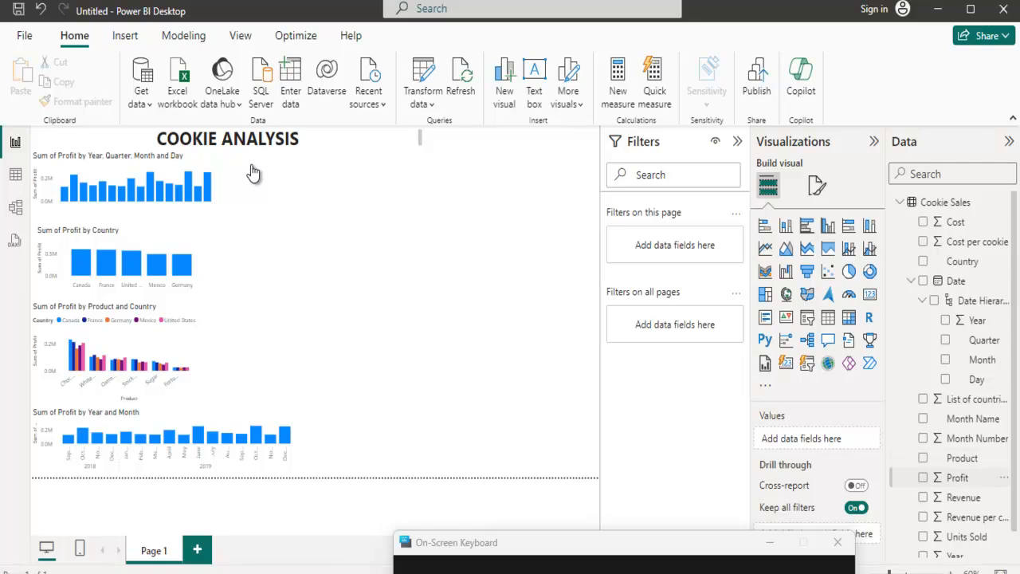
# Create a column chart of Profit and Units Sold by Country from the Cookie Sales table.
pyautogui.click(923, 477)
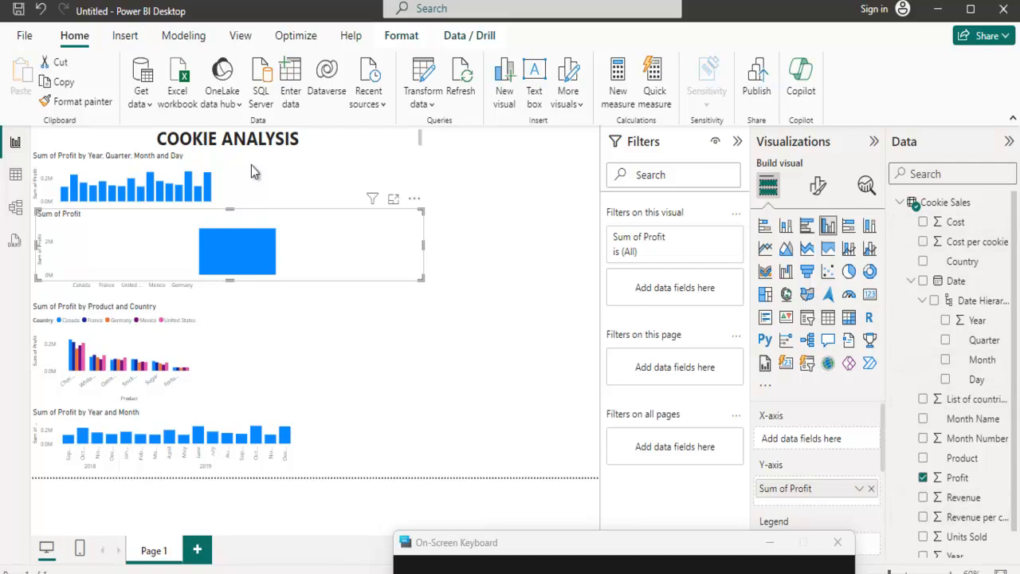
pyautogui.click(911, 281)
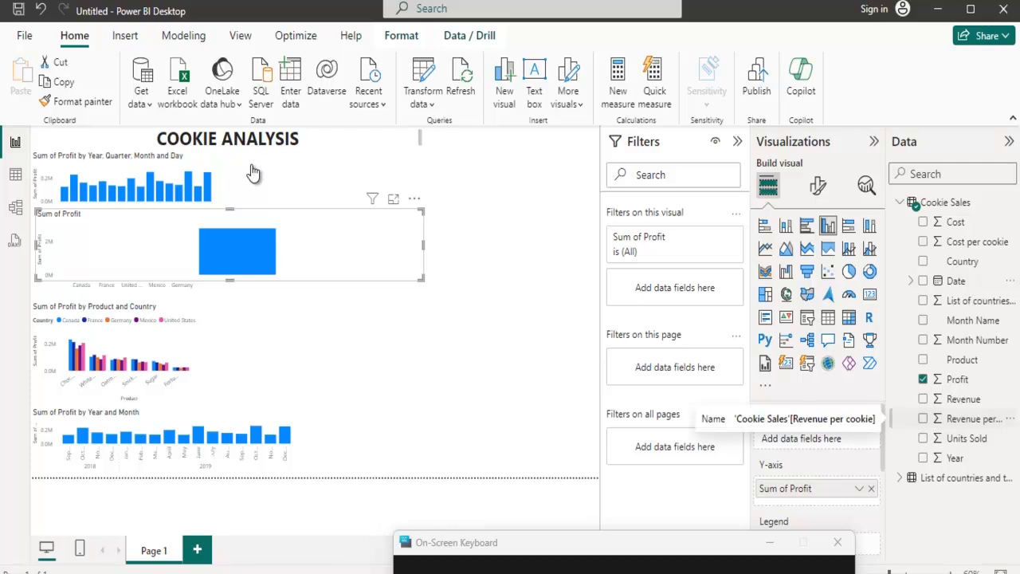
pyautogui.click(923, 418)
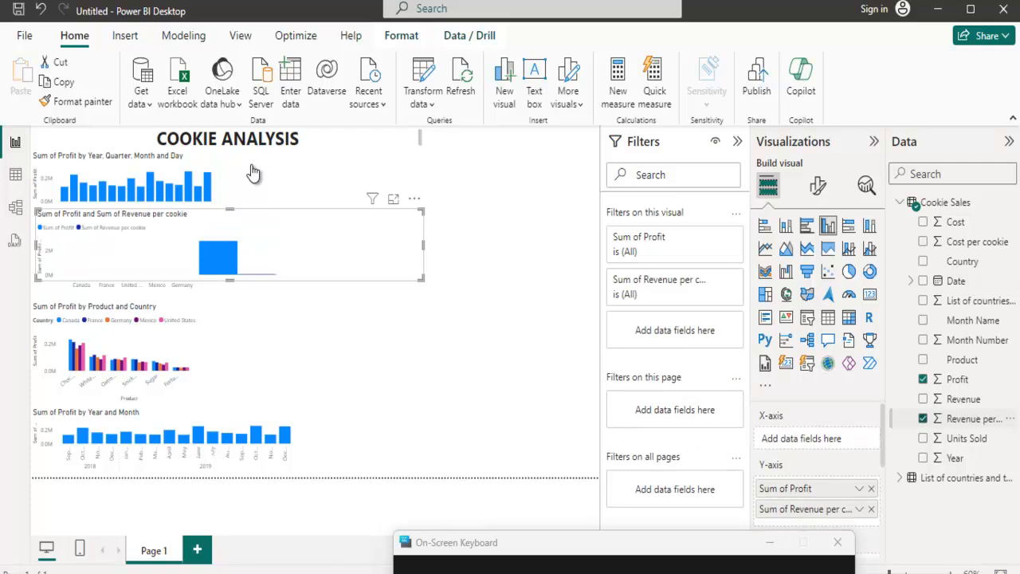
pyautogui.hotkey('ctrl', 'z')
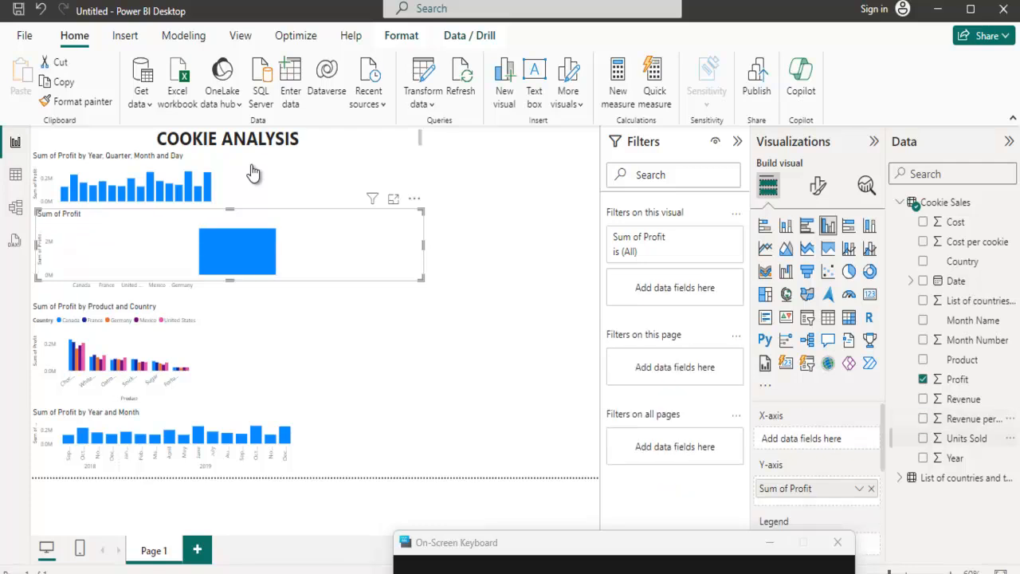
pyautogui.click(922, 438)
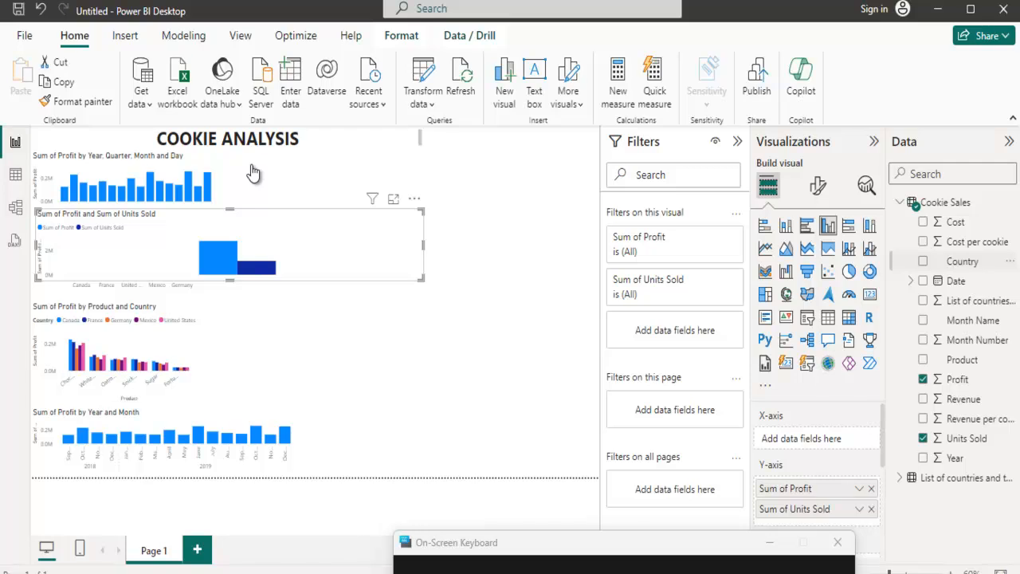
pyautogui.click(923, 260)
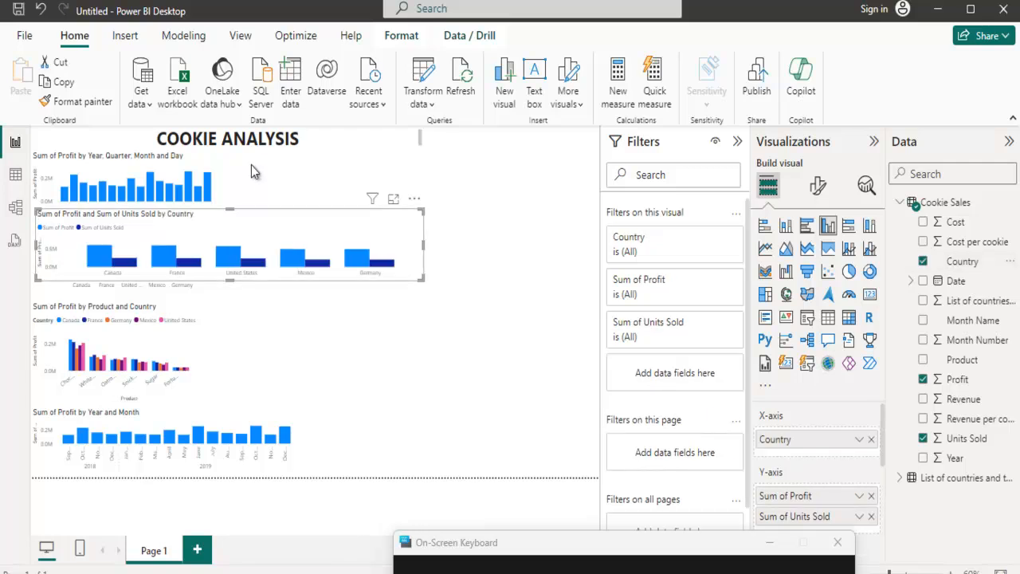
# Add Cost to the Profit and Units Sold by Country chart and enlarge it across most of the page up to the title.
pyautogui.moveTo(423, 245); pyautogui.dragTo(585, 244)
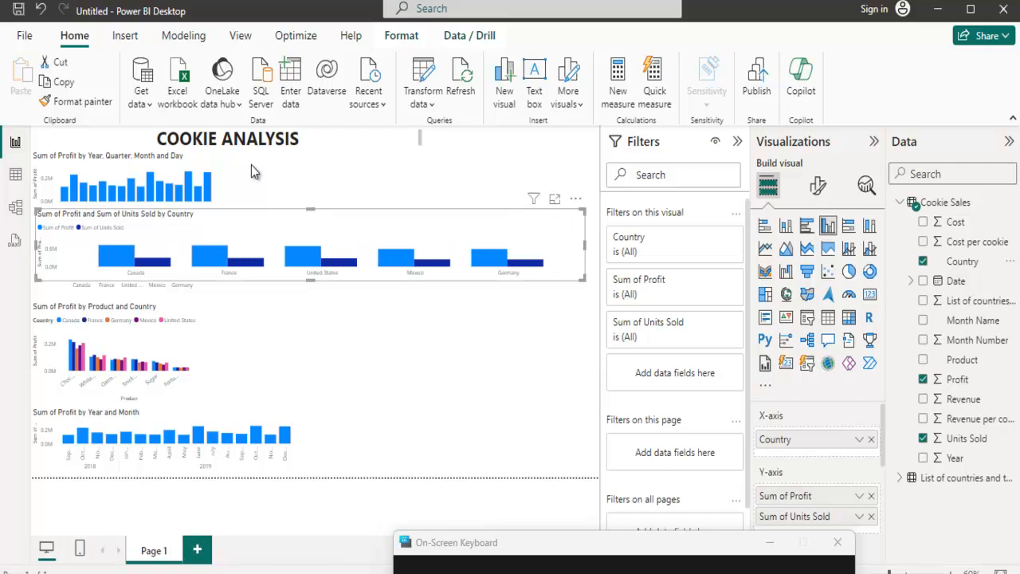
pyautogui.moveTo(311, 281); pyautogui.dragTo(311, 429)
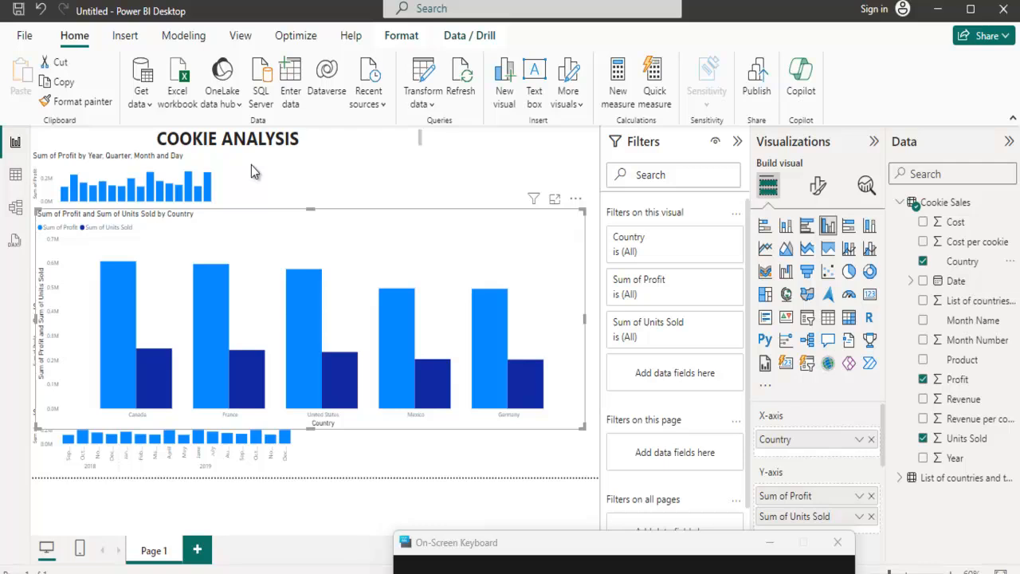
pyautogui.moveTo(131, 275)
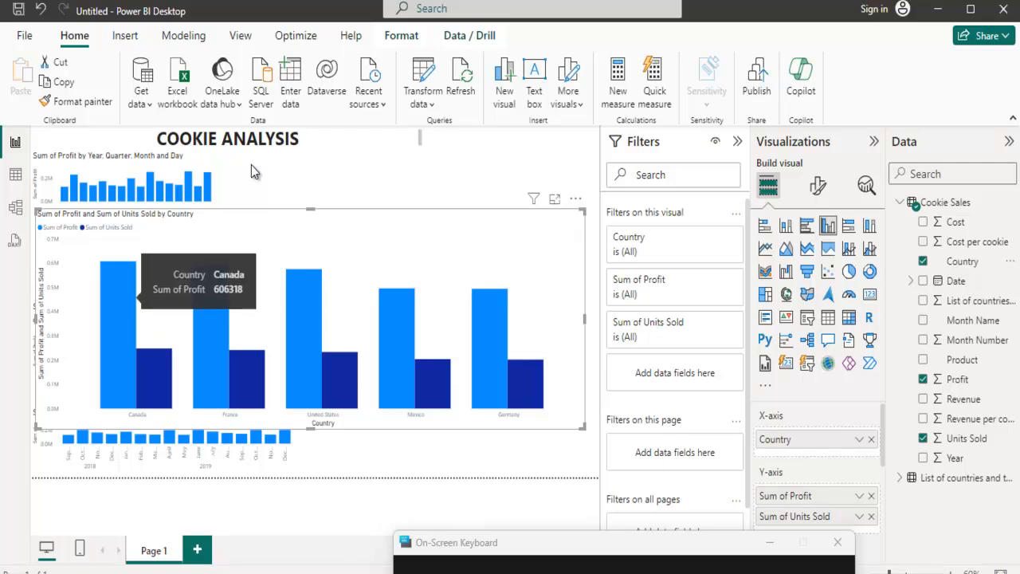
pyautogui.moveTo(153, 355)
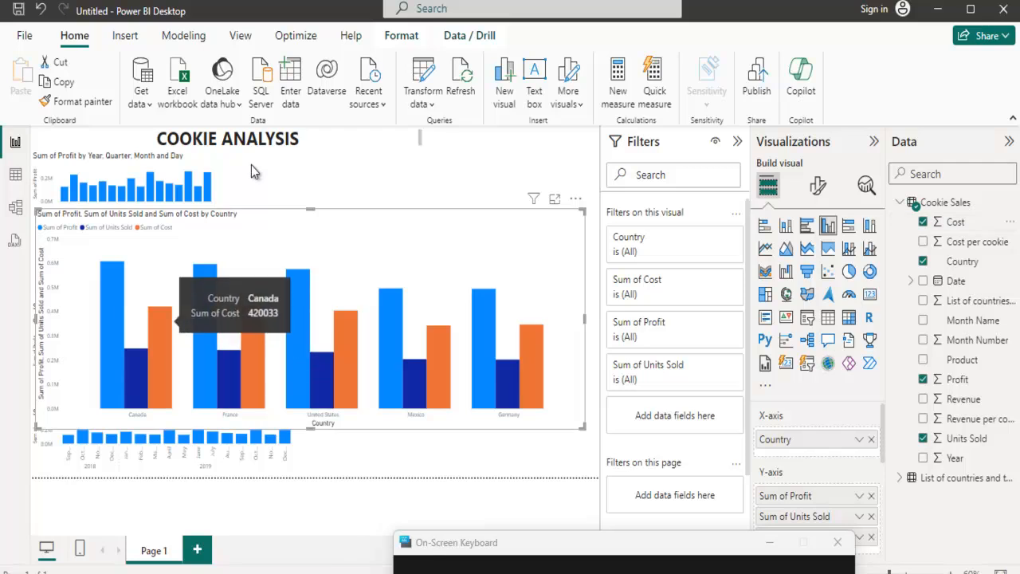
pyautogui.moveTo(251, 164); pyautogui.dragTo(252, 154)
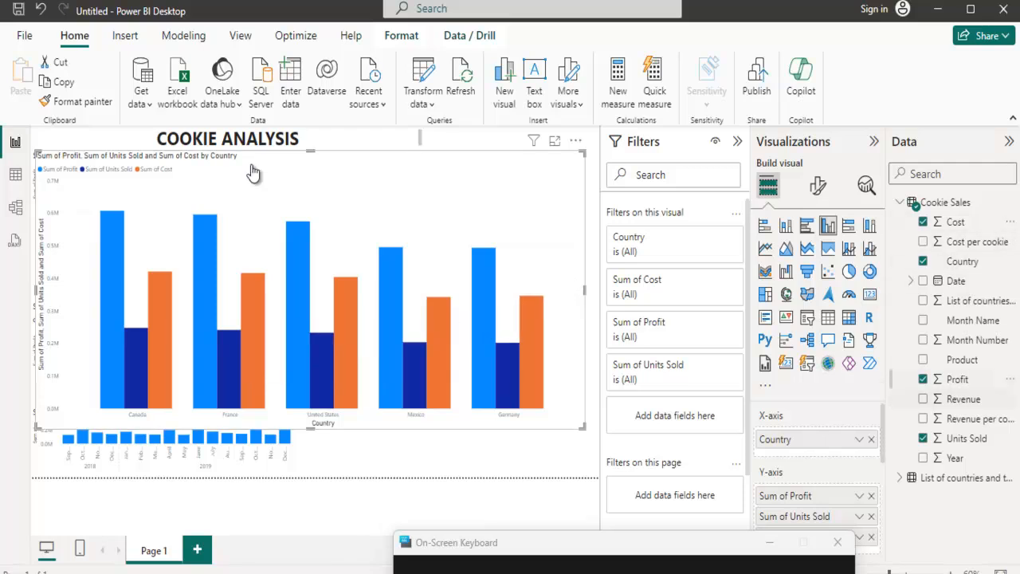
# Replace Units Sold with Revenue in the country chart and order its values as Cost, Revenue, Profit.
pyautogui.click(922, 438)
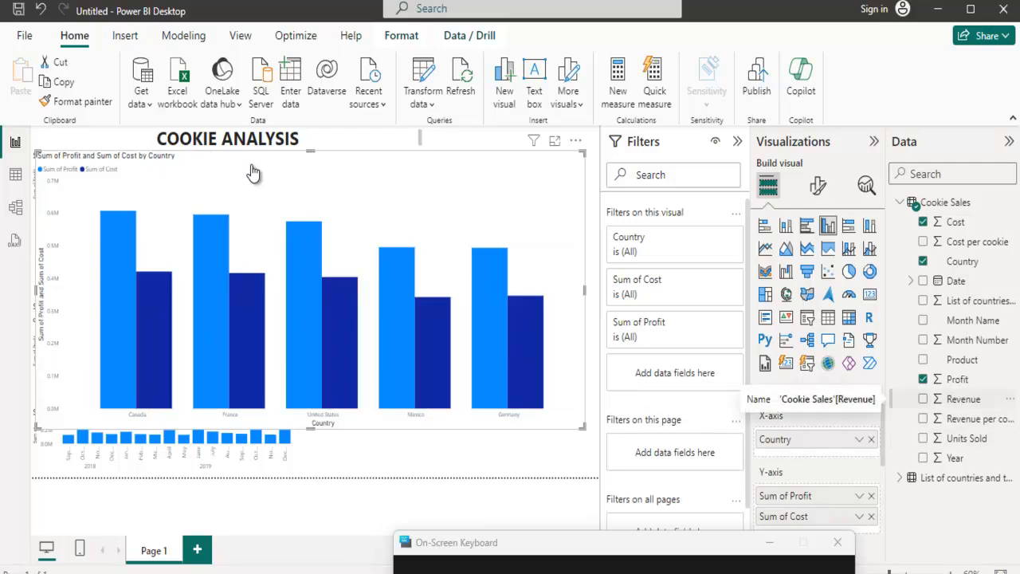
pyautogui.click(923, 399)
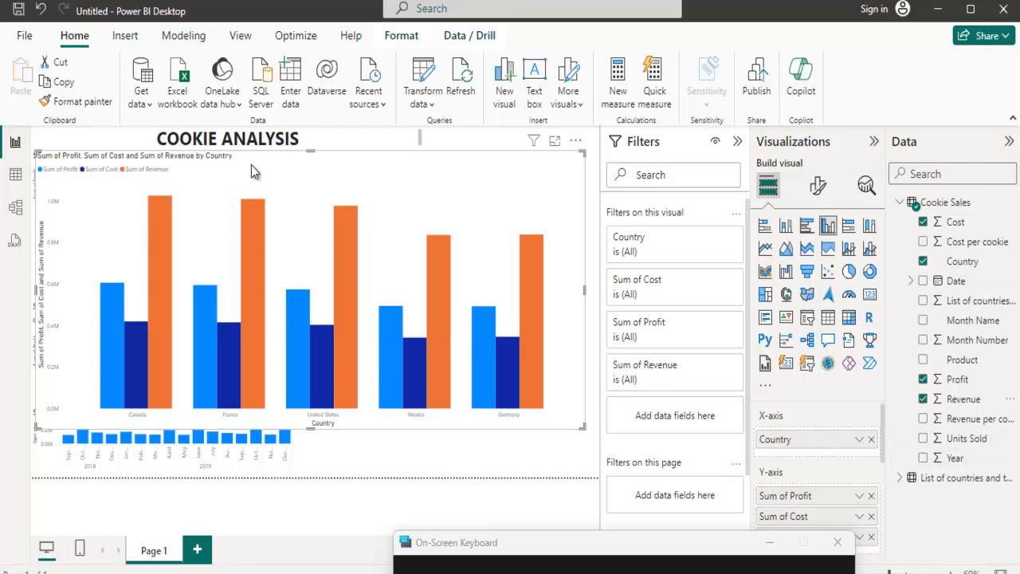
pyautogui.scroll(-1, 816, 478)
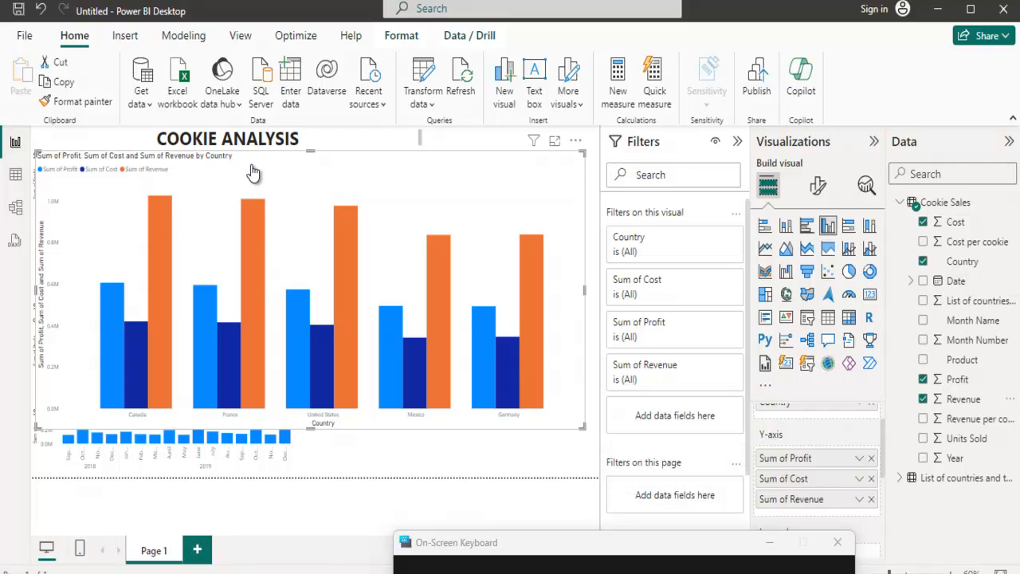
pyautogui.moveTo(786, 459); pyautogui.dragTo(791, 507)
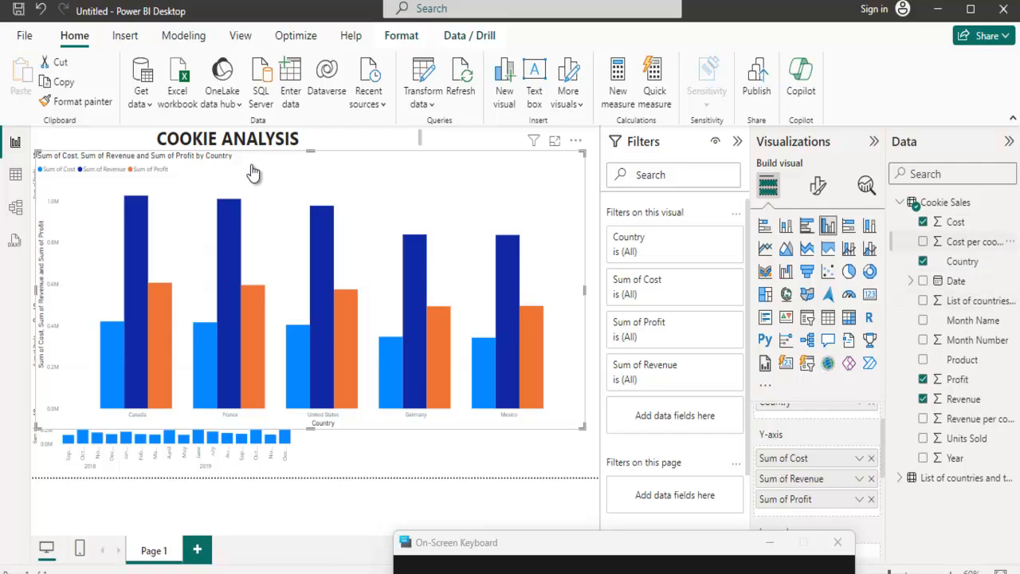
# Try adding Cost per cookie to the Cost, Revenue and Profit by Country chart, and undo it.
pyautogui.click(923, 241)
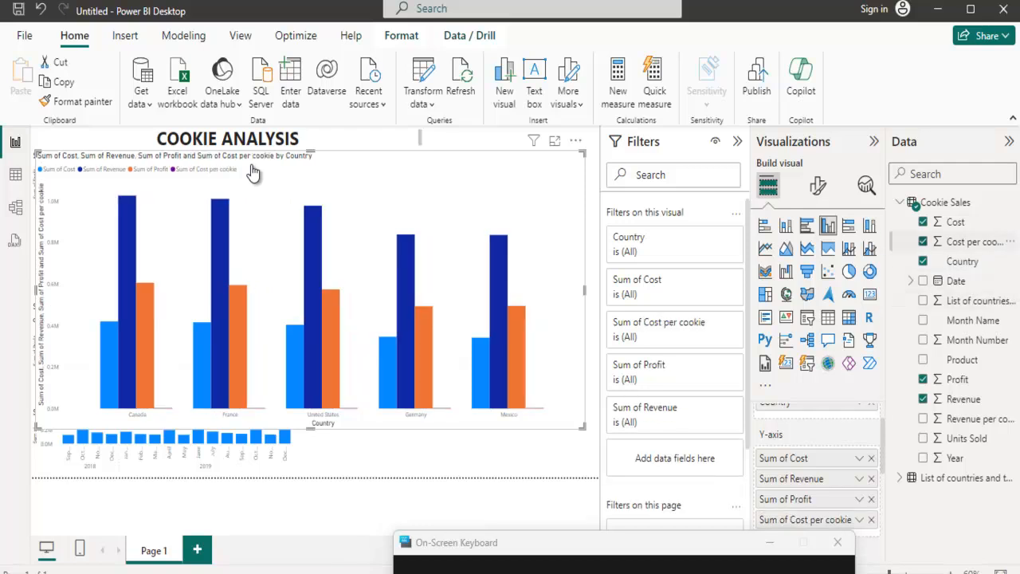
pyautogui.hotkey('ctrl', 'z')
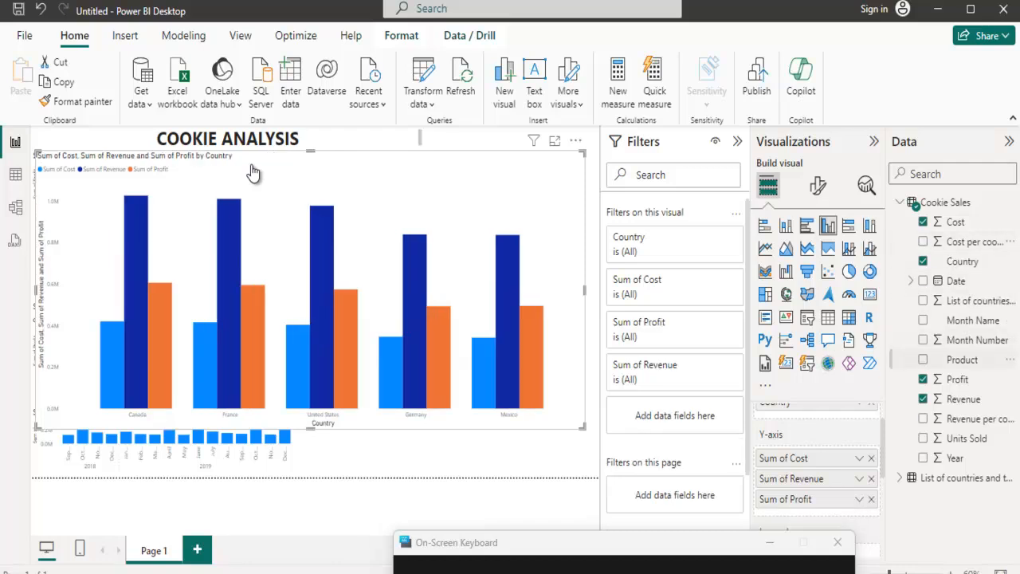
# Split the Cost, Revenue and Profit chart into small multiples by Product, then shrink it and place it beside the date and country profit charts.
pyautogui.hotkey('ctrl', 'z')
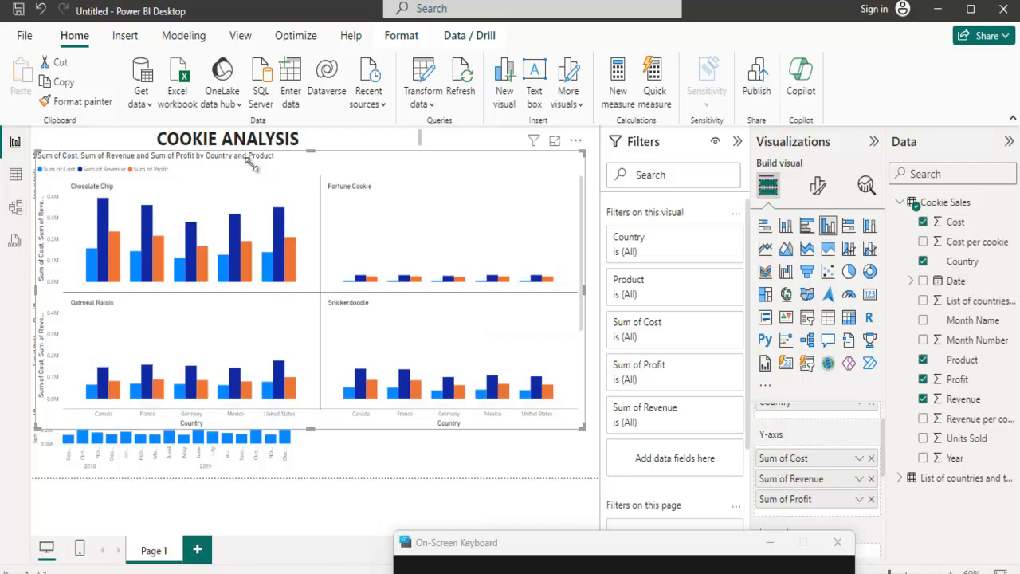
pyautogui.moveTo(584, 429); pyautogui.dragTo(292, 318)
pyautogui.moveTo(251, 165)
pyautogui.mouseDown()
pyautogui.moveTo(513, 163)
pyautogui.moveTo(555, 150)
pyautogui.moveTo(520, 148)
pyautogui.moveTo(560, 145)
pyautogui.moveTo(435, 152)
pyautogui.moveTo(437, 171)
pyautogui.mouseUp()
pyautogui.click(522, 383)
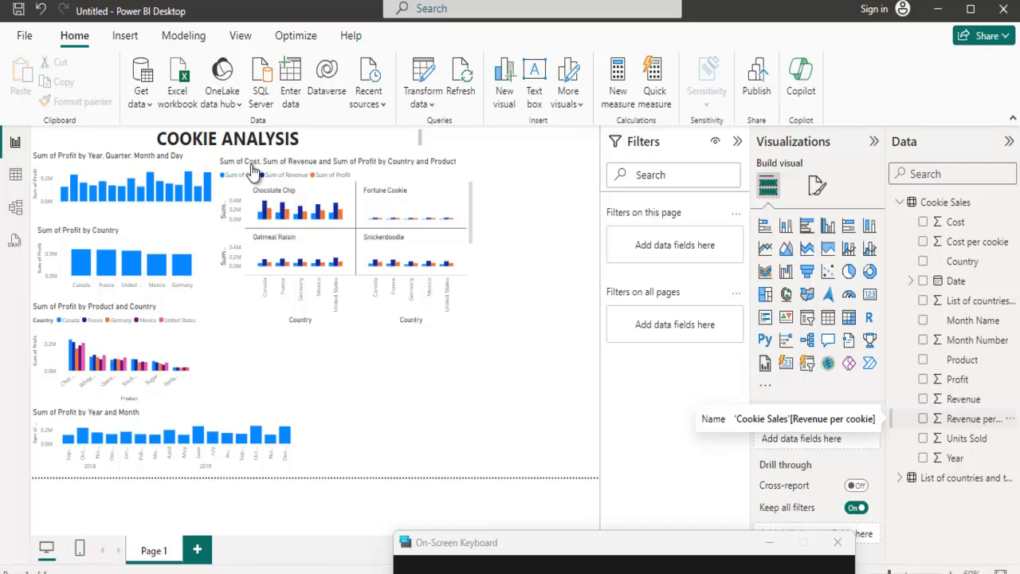
# Create a column chart of Units Sold by Revenue per cookie and widen it across most of the page.
pyautogui.click(923, 418)
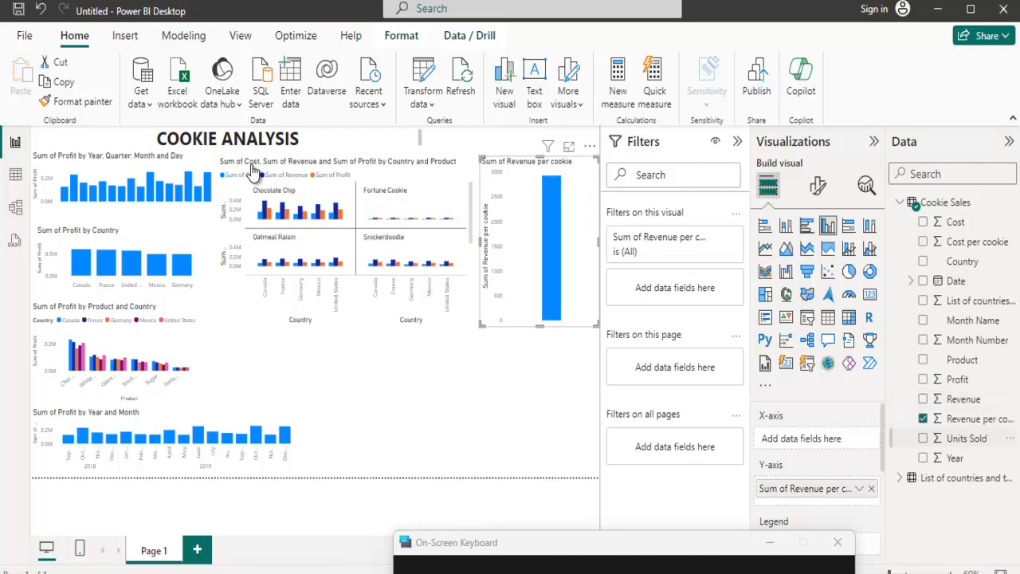
pyautogui.click(923, 437)
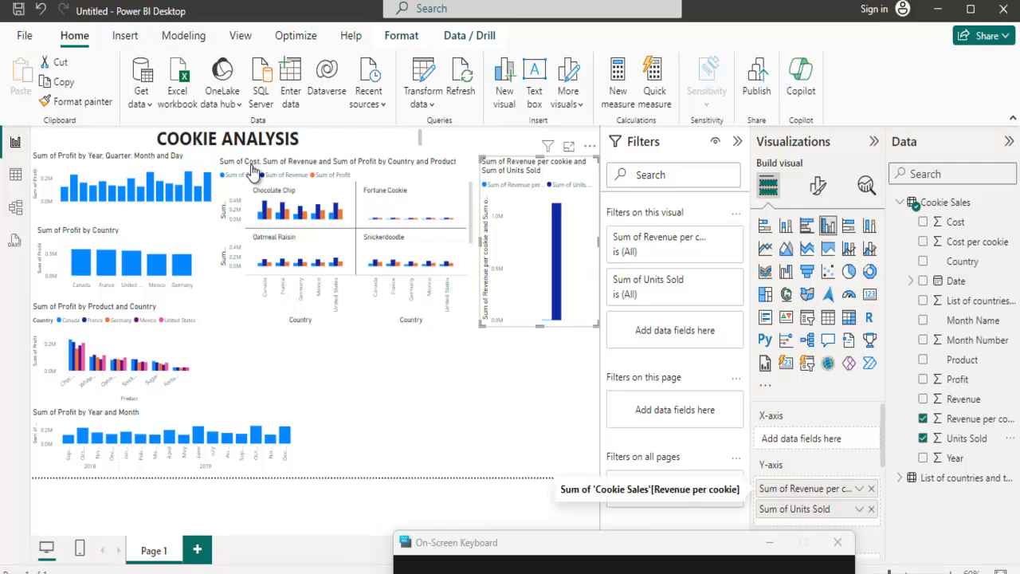
pyautogui.moveTo(805, 489); pyautogui.dragTo(805, 439)
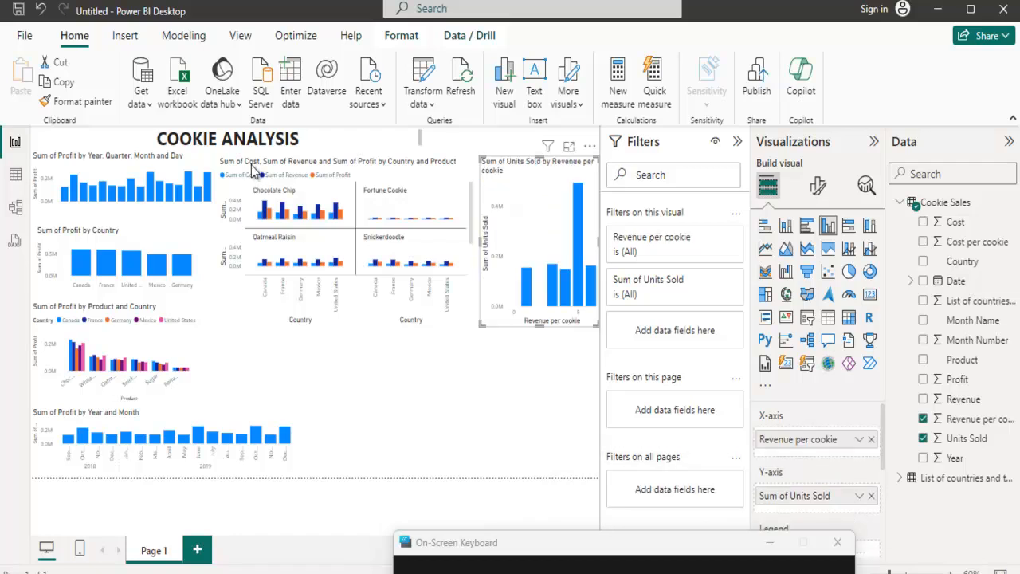
pyautogui.moveTo(536, 231); pyautogui.dragTo(438, 326)
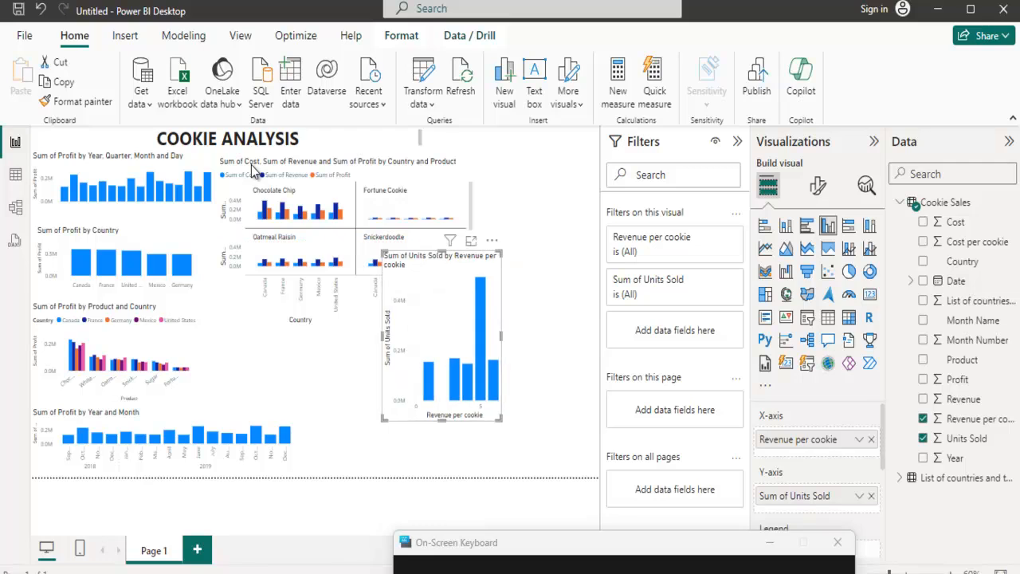
pyautogui.moveTo(383, 337); pyautogui.dragTo(87, 336)
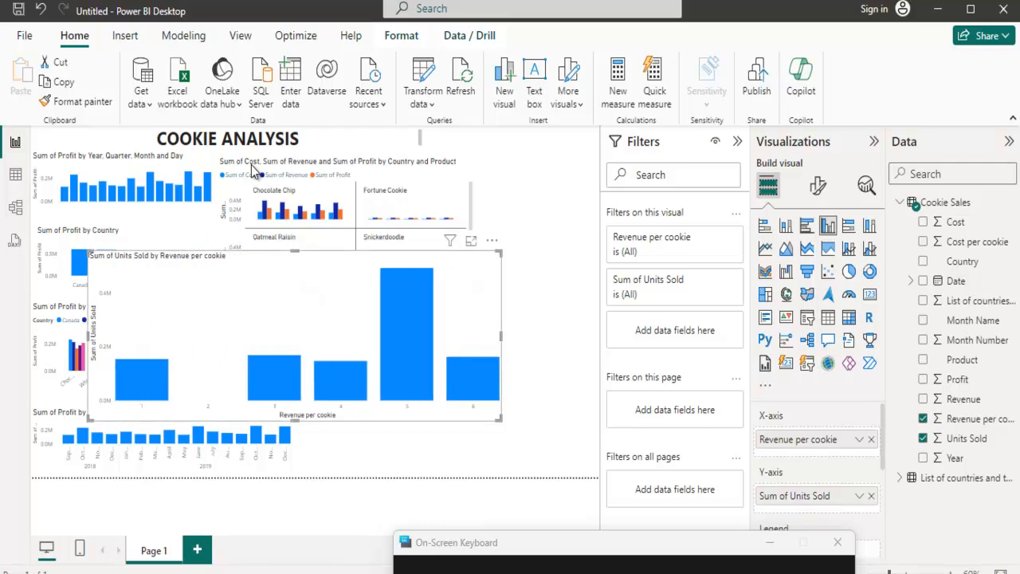
pyautogui.moveTo(501, 337); pyautogui.dragTo(569, 336)
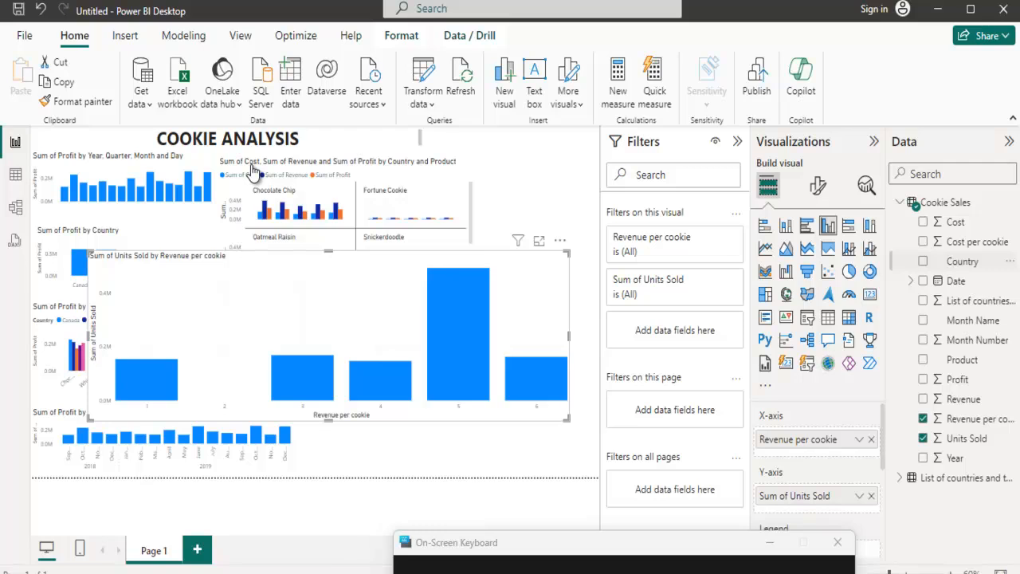
# Split the Units Sold by Revenue per cookie chart by Country and make the chart taller.
pyautogui.click(923, 261)
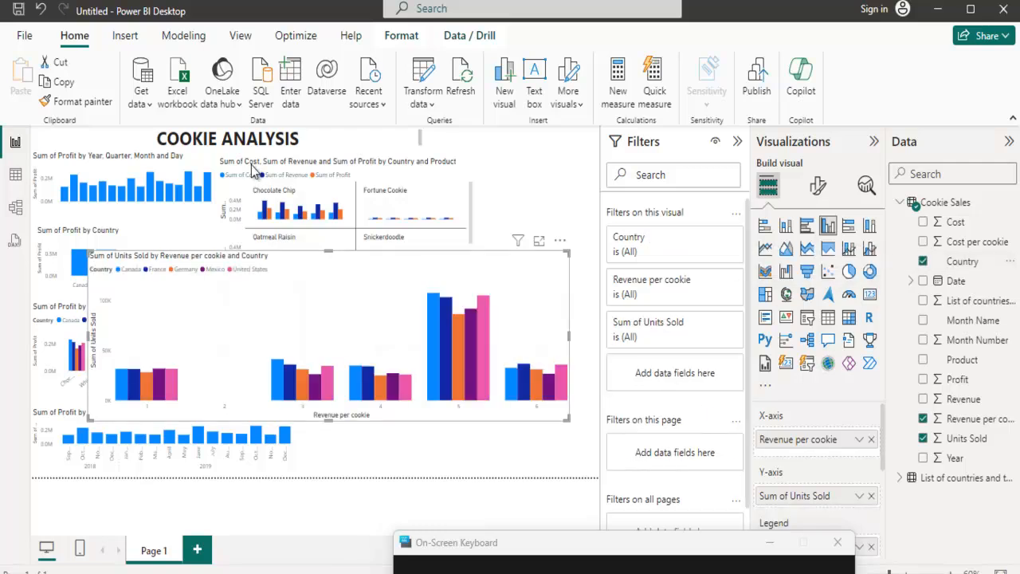
pyautogui.moveTo(328, 252); pyautogui.dragTo(329, 192)
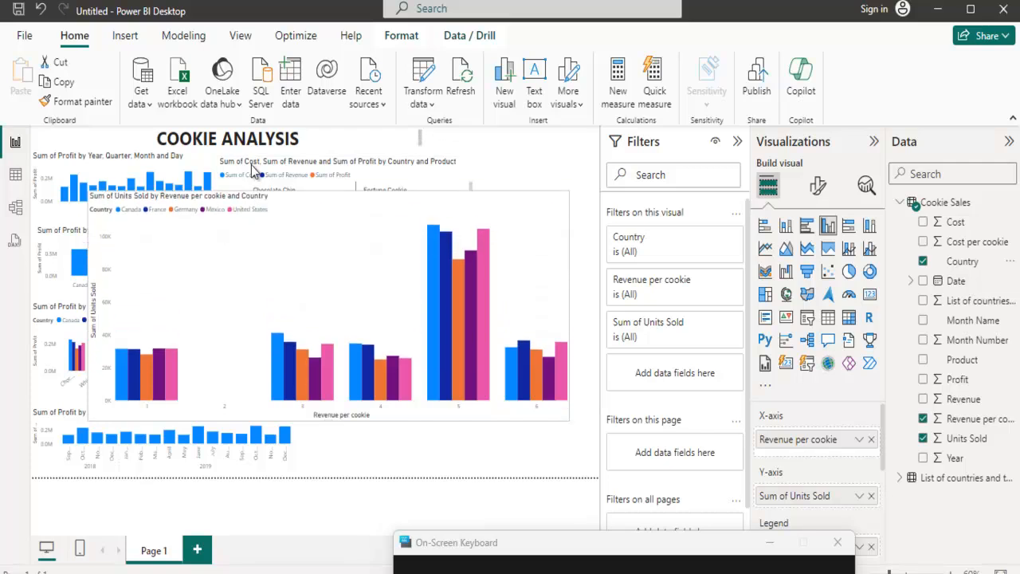
pyautogui.moveTo(251, 170); pyautogui.dragTo(251, 164)
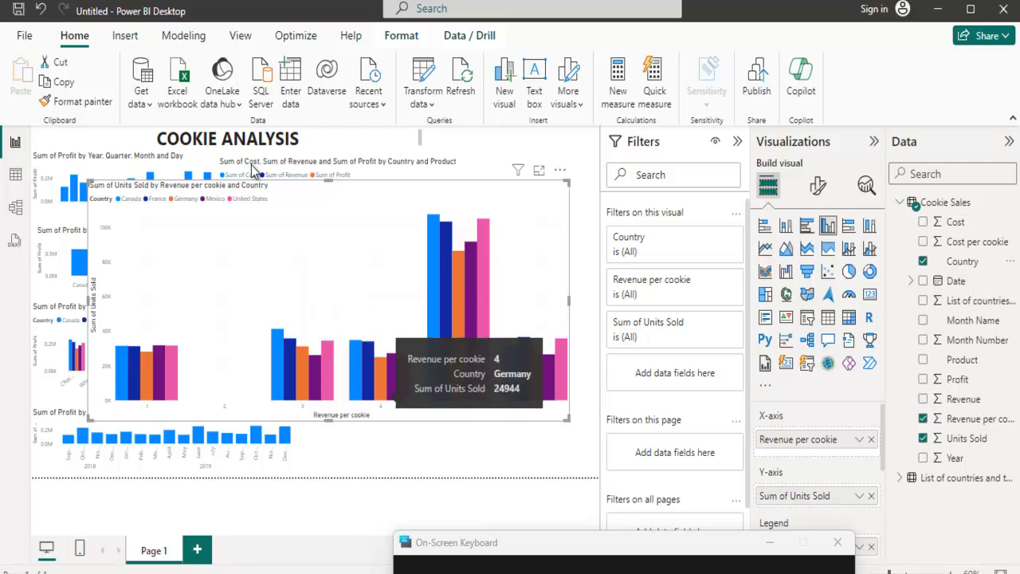
pyautogui.moveTo(328, 419); pyautogui.dragTo(328, 452)
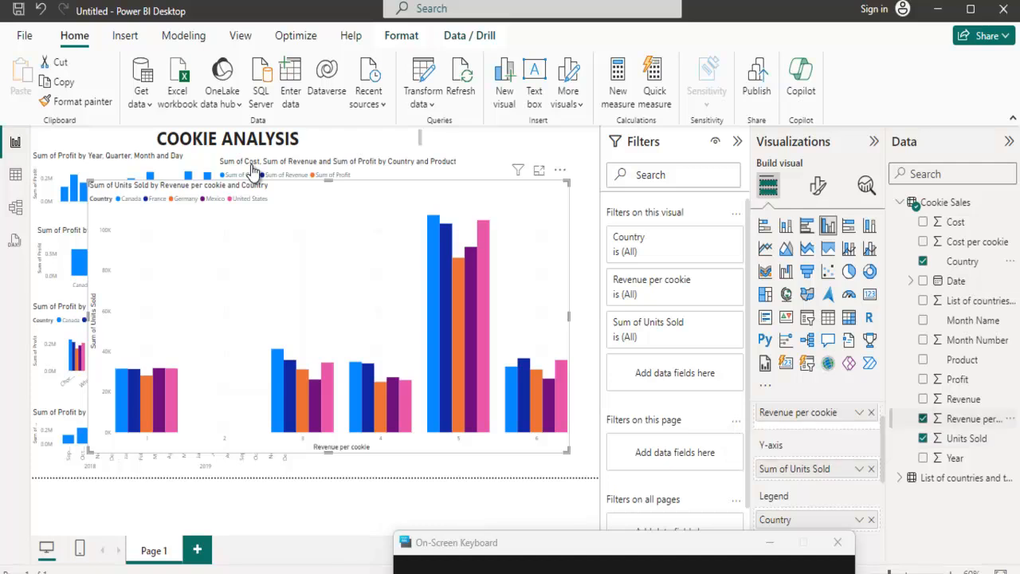
# Replace Revenue per cookie with the population field in the Units Sold chart and put Country on the X-axis.
pyautogui.click(922, 419)
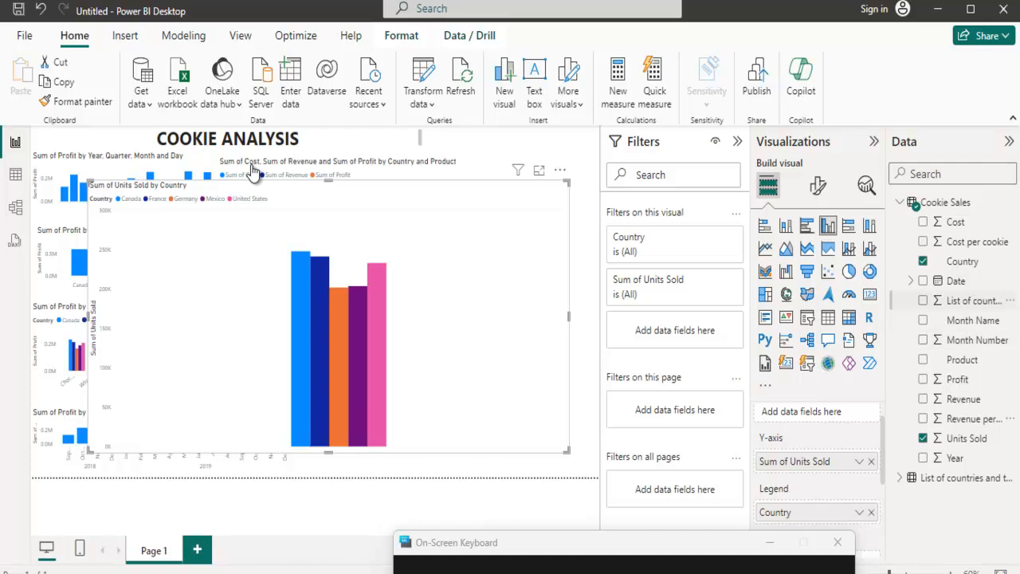
pyautogui.click(923, 301)
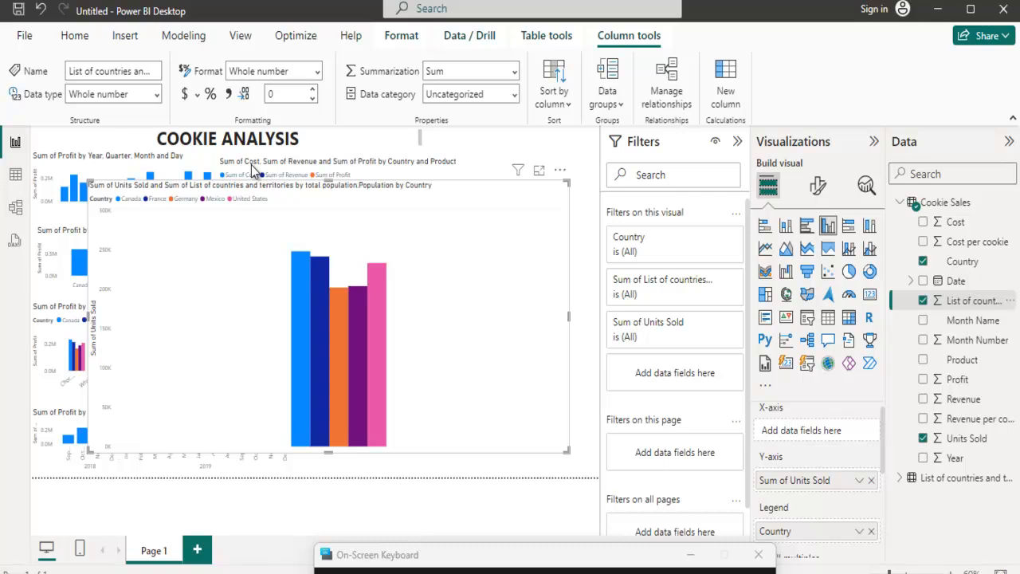
pyautogui.moveTo(796, 531)
pyautogui.mouseDown()
pyautogui.moveTo(792, 414)
pyautogui.moveTo(789, 431)
pyautogui.mouseUp()
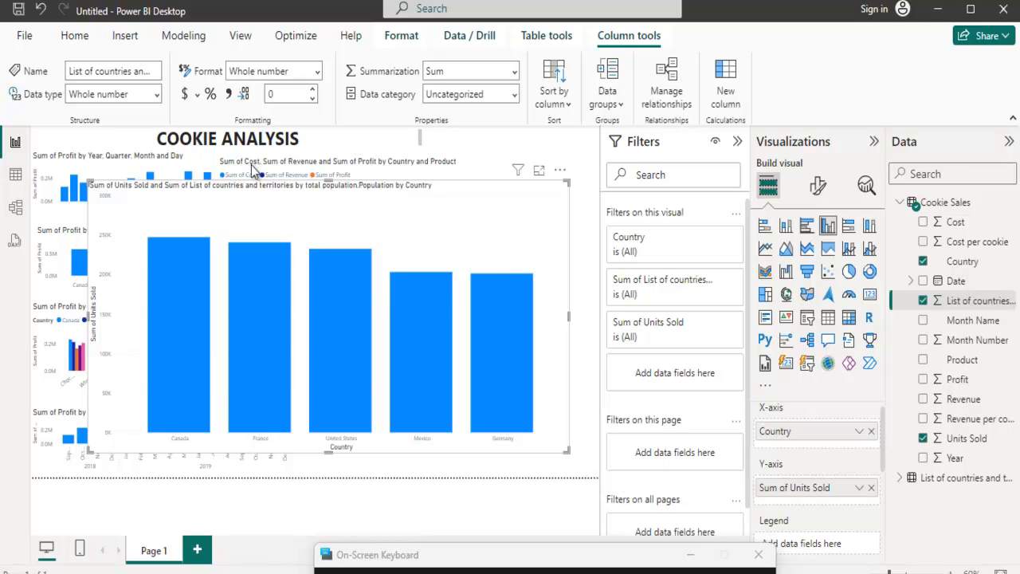
# Try the population field as the Units Sold chart's legend, as a second X-axis level and as a Y-axis value.
pyautogui.scroll(-3, 818, 478)
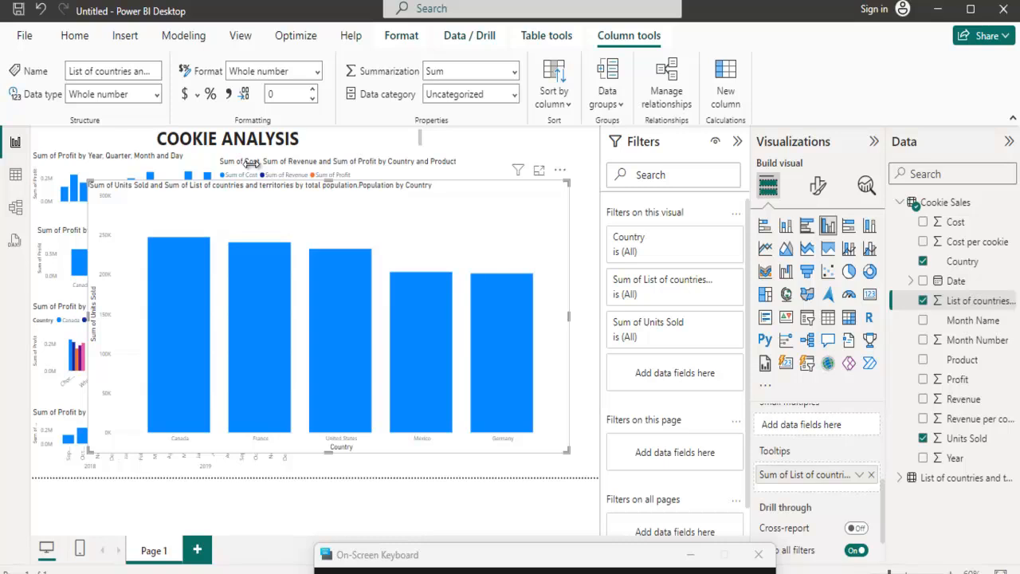
pyautogui.scroll(1, 818, 494)
pyautogui.moveTo(805, 507); pyautogui.dragTo(805, 407)
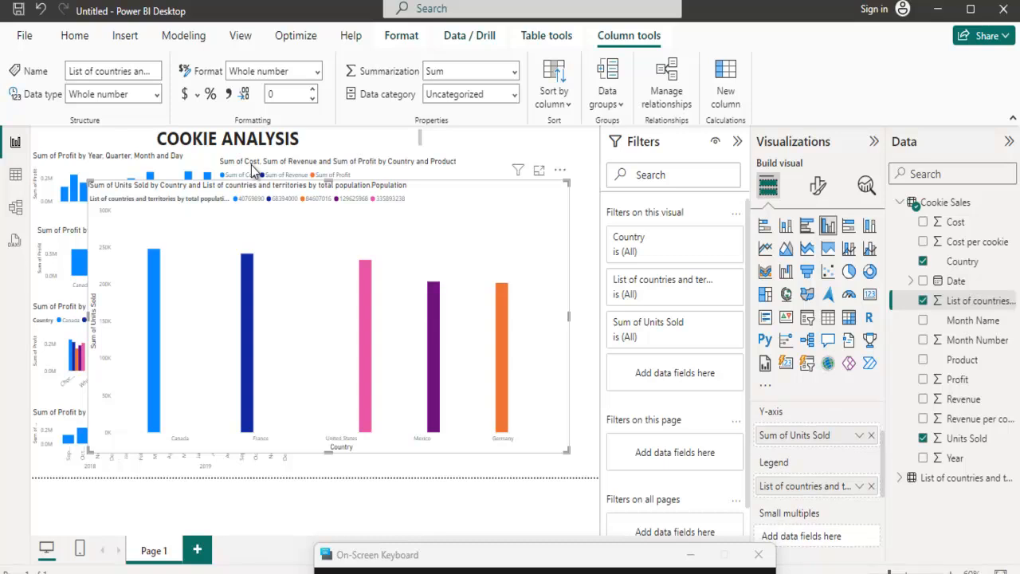
pyautogui.moveTo(805, 496); pyautogui.dragTo(805, 446)
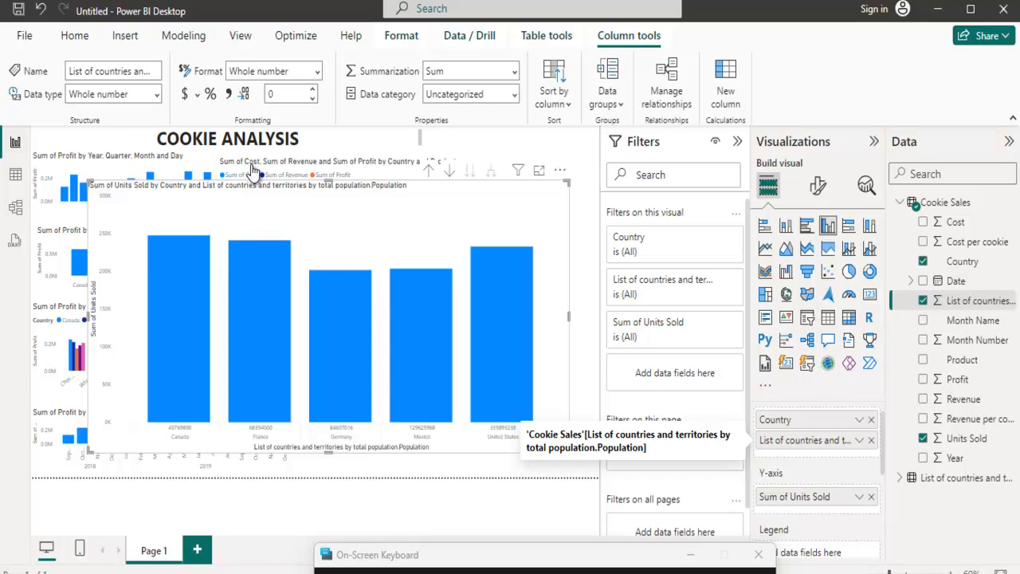
pyautogui.moveTo(804, 440); pyautogui.dragTo(808, 494)
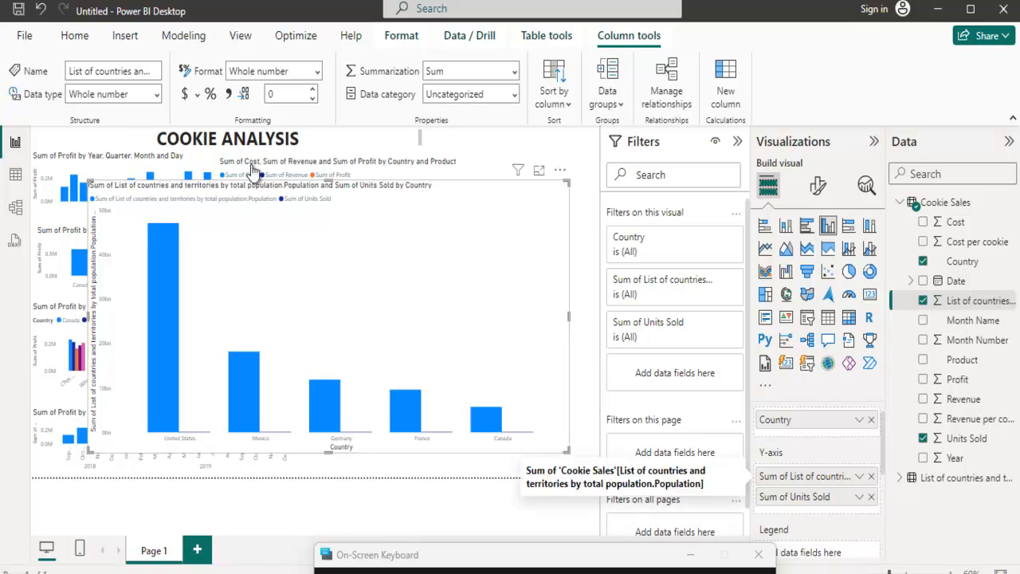
pyautogui.moveTo(804, 477); pyautogui.dragTo(804, 436)
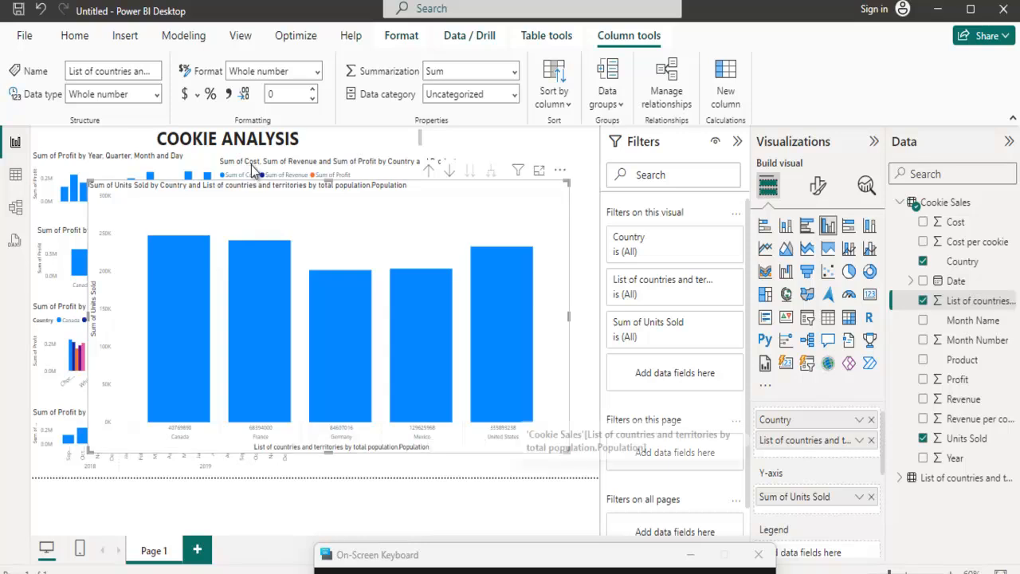
# Turn the Units Sold chart into a table of Country, Units Sold and summed population, and shrink it to fit its columns.
pyautogui.moveTo(805, 440); pyautogui.dragTo(815, 497)
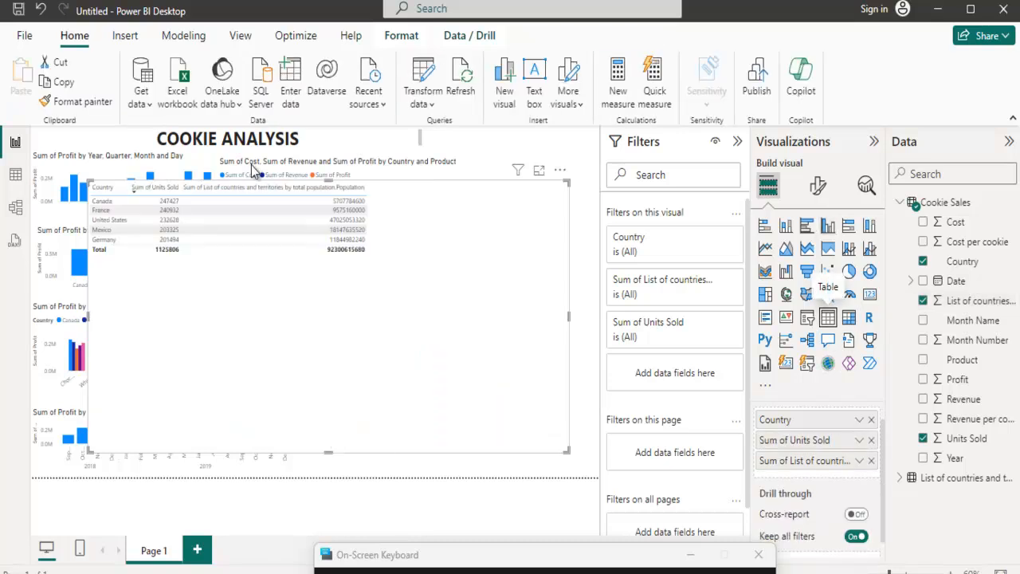
pyautogui.moveTo(328, 452); pyautogui.dragTo(328, 272)
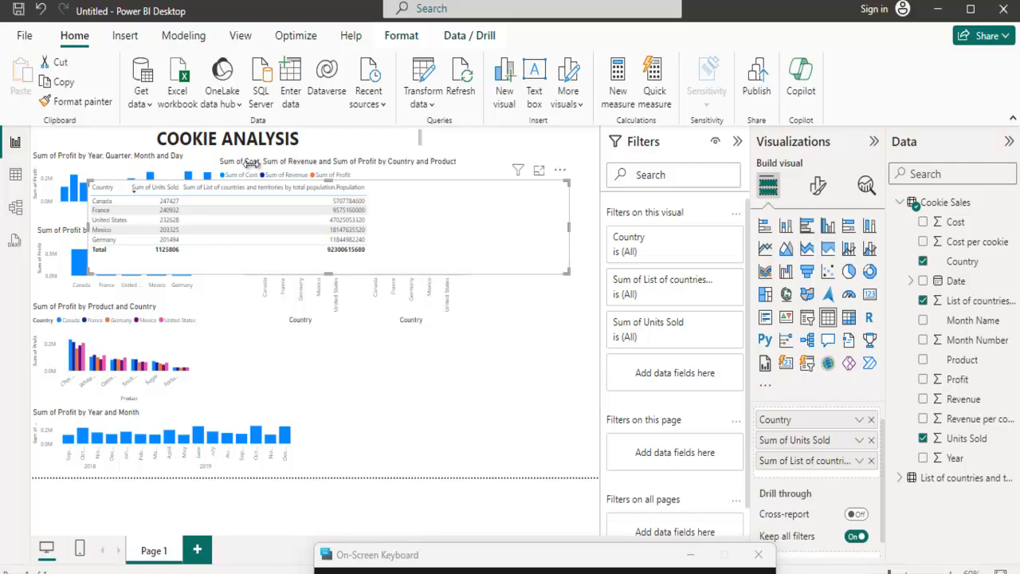
pyautogui.moveTo(569, 227); pyautogui.dragTo(380, 227)
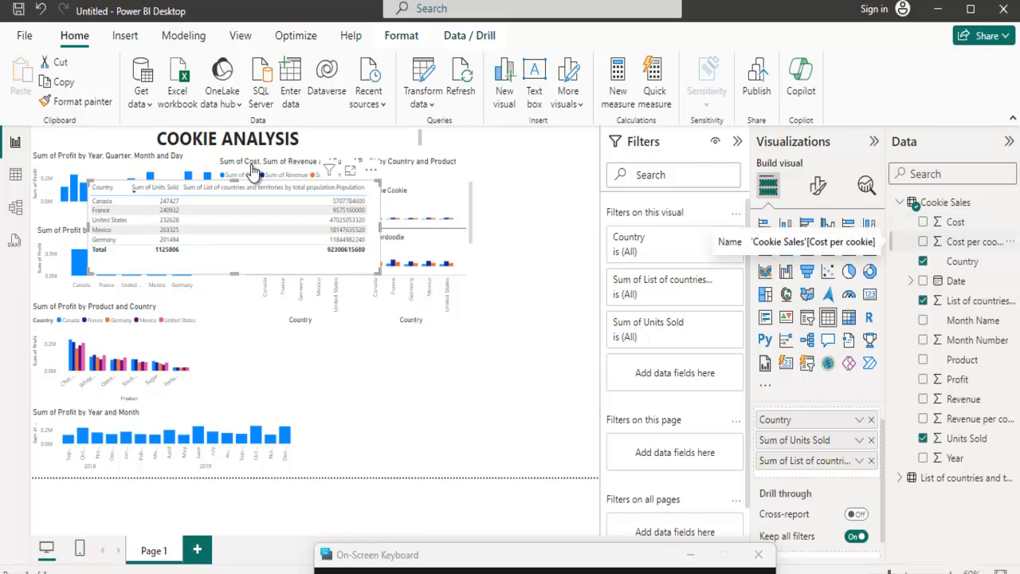
# Add Cost per cookie to the country table, and move the Country and Product small multiples chart to the page's upper right corner.
pyautogui.click(923, 241)
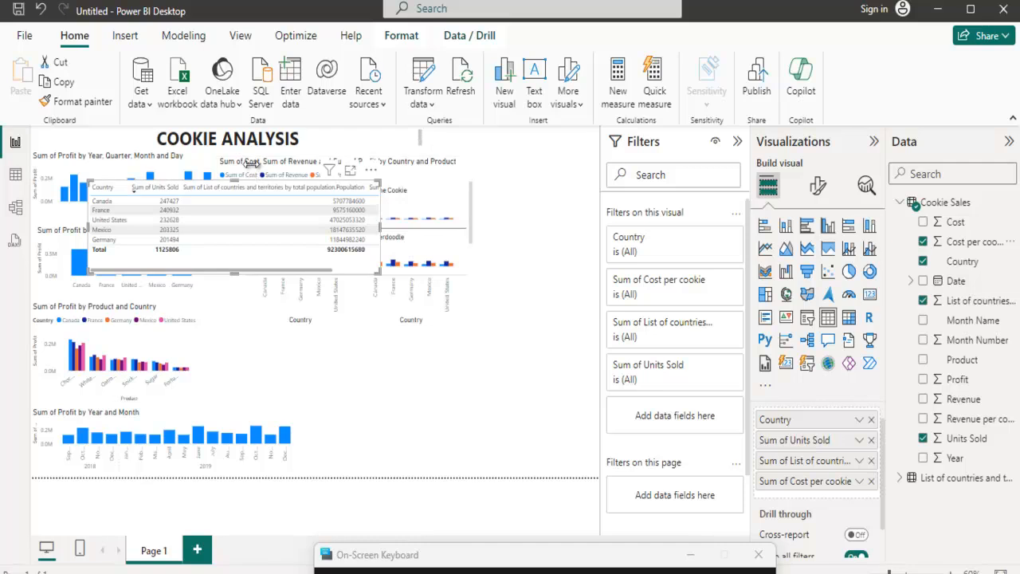
pyautogui.click(253, 164)
pyautogui.moveTo(251, 164)
pyautogui.mouseDown()
pyautogui.moveTo(327, 182)
pyautogui.moveTo(356, 175)
pyautogui.moveTo(372, 144)
pyautogui.moveTo(401, 148)
pyautogui.mouseUp()
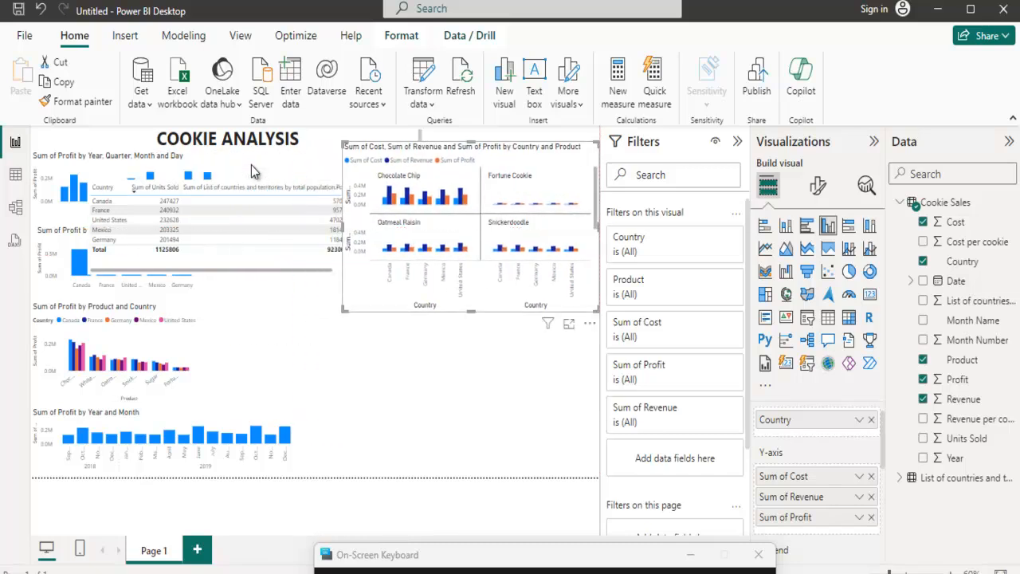
# Widen the country table to make room for the Cost per cookie column.
pyautogui.click(252, 171)
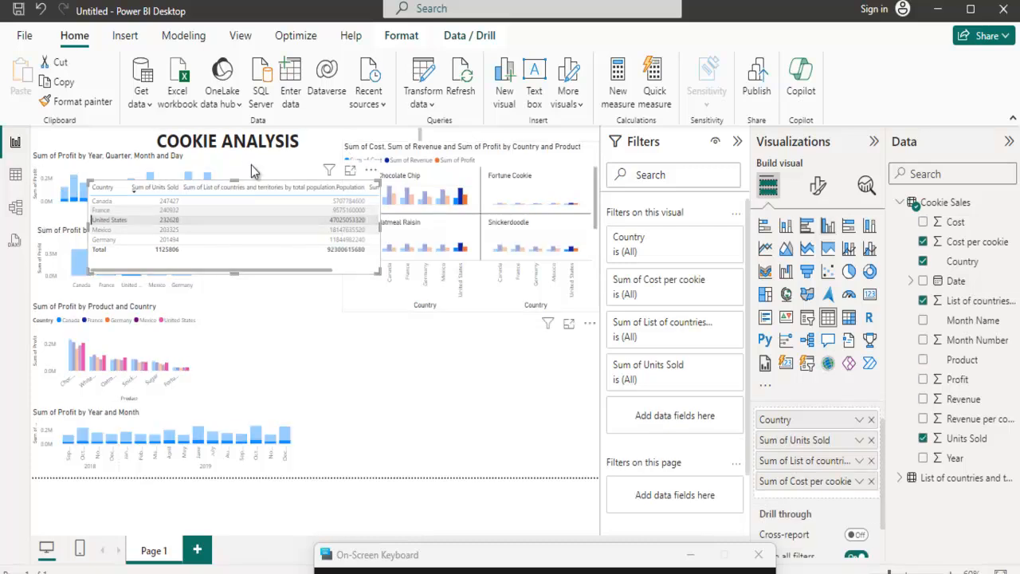
pyautogui.click(400, 222)
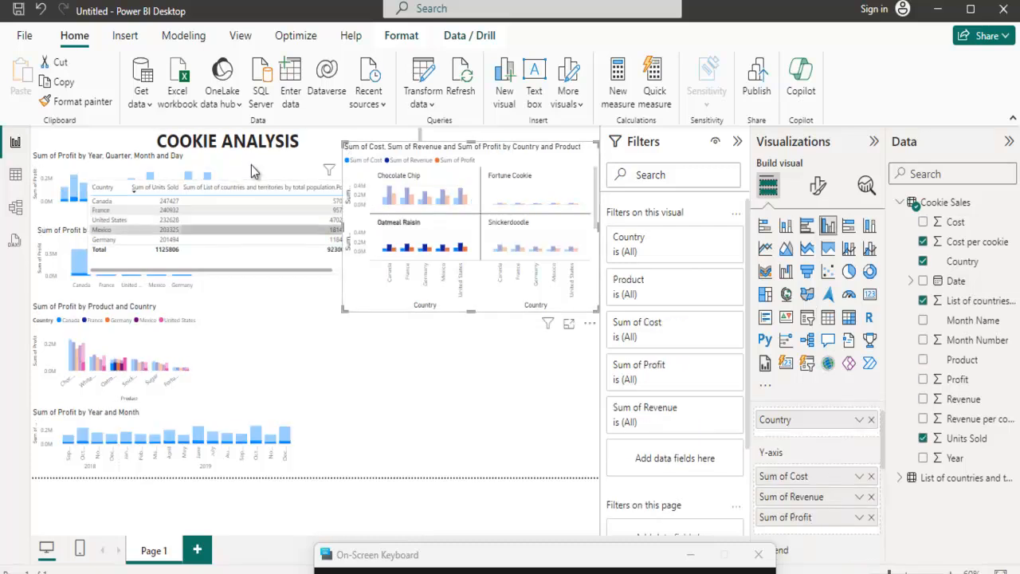
pyautogui.click(252, 229)
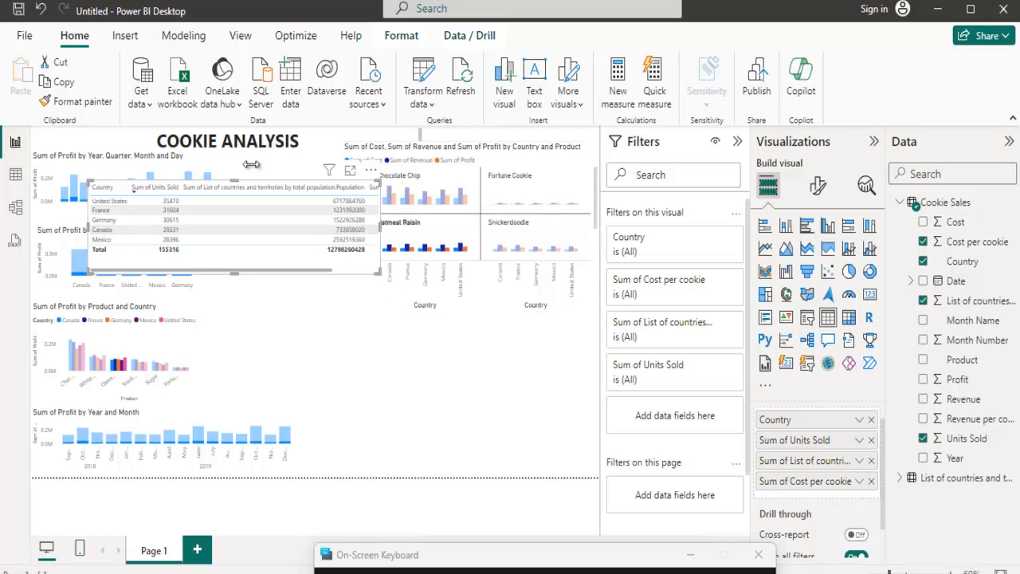
pyautogui.moveTo(381, 227); pyautogui.dragTo(558, 227)
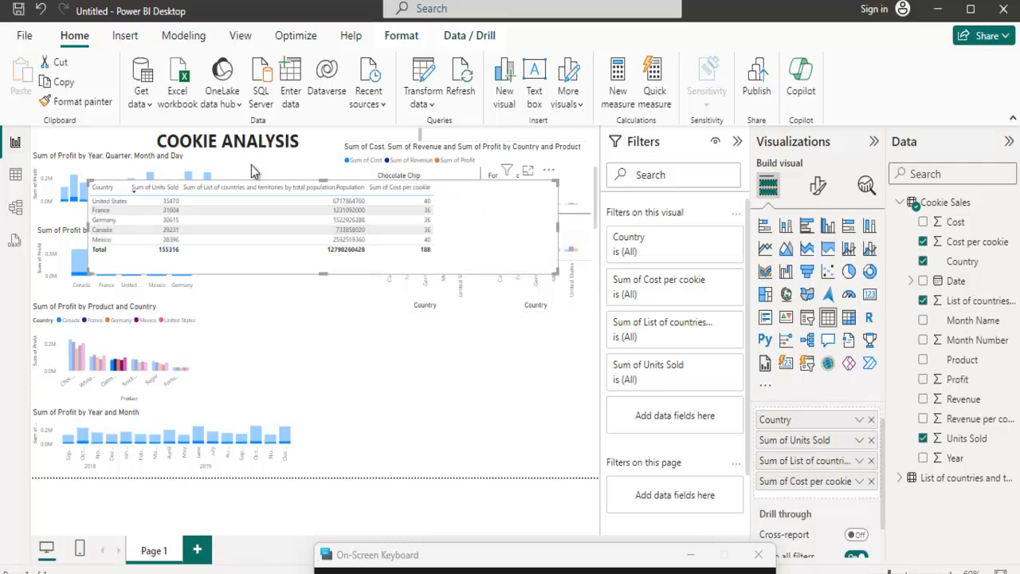
# Make the country table taller and try Product as an additional column.
pyautogui.moveTo(323, 273); pyautogui.dragTo(323, 310)
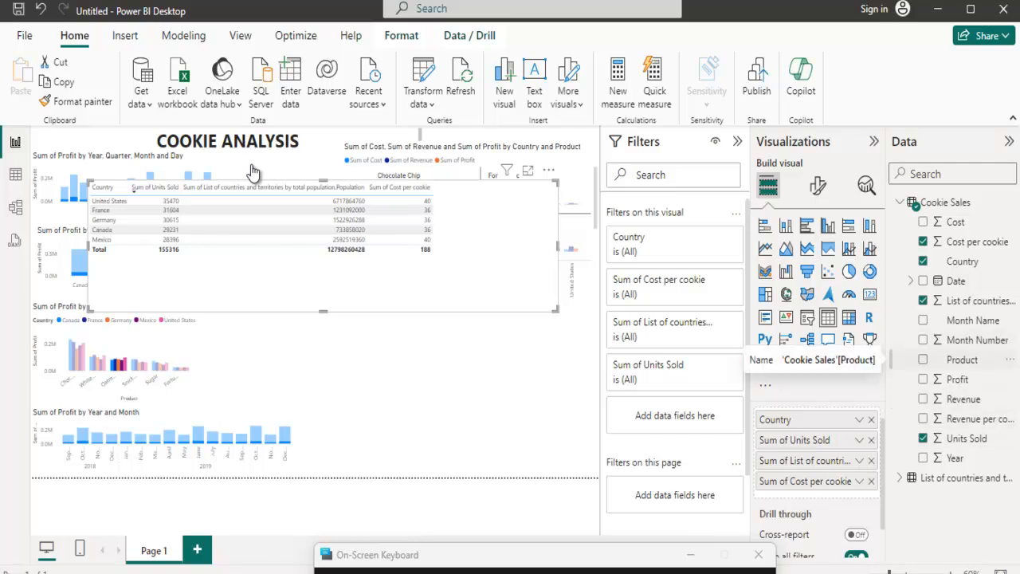
pyautogui.click(922, 359)
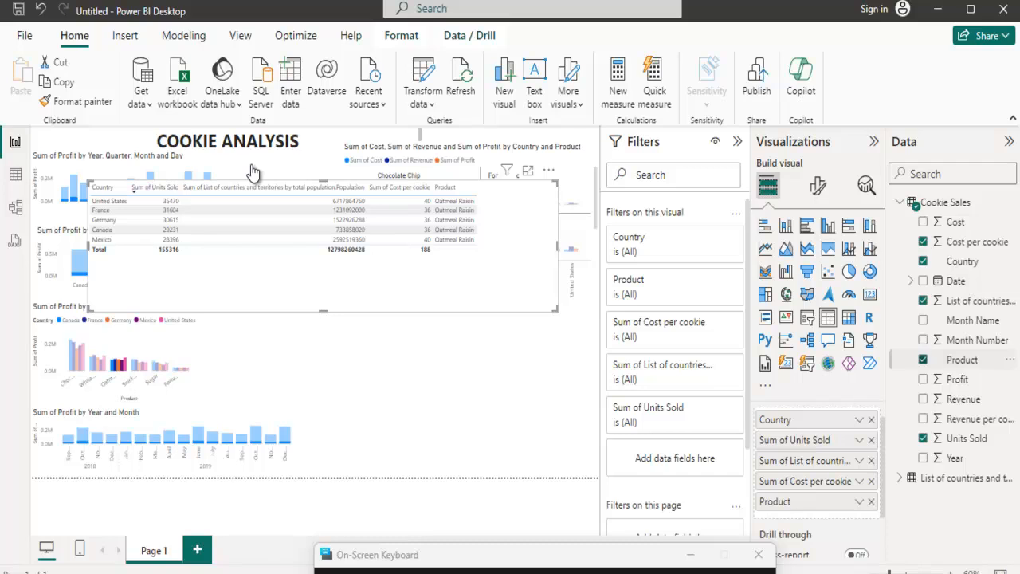
pyautogui.click(922, 359)
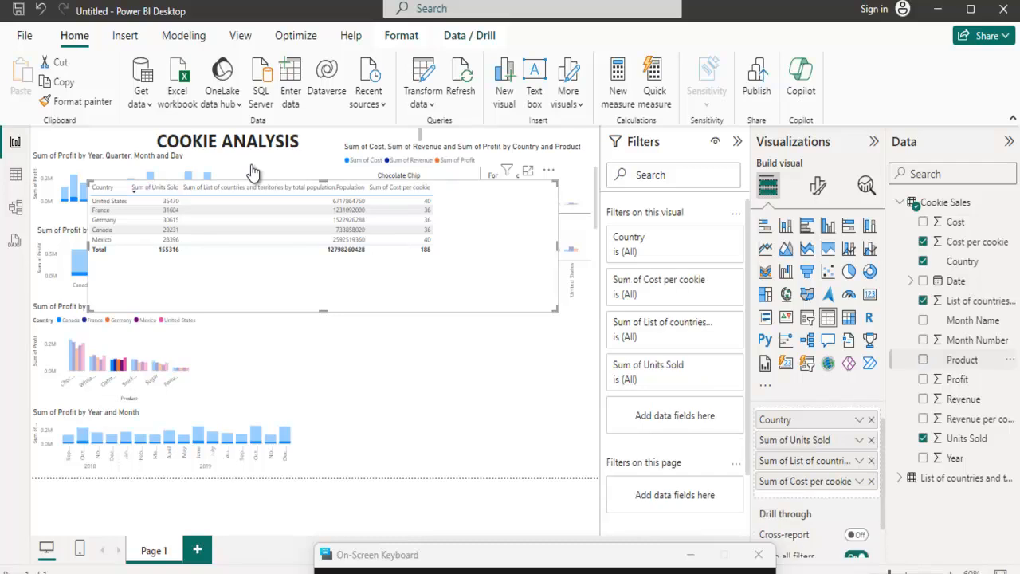
pyautogui.click(251, 172)
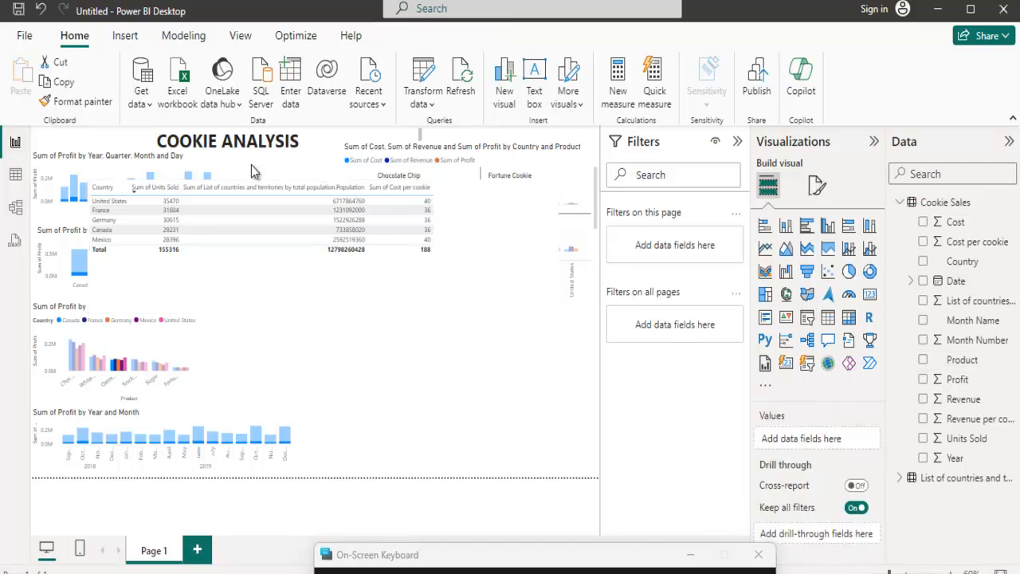
# Highlight the report's data for Canada from the country table, and place the narrowed table below the Country and Product small multiples chart.
pyautogui.click(251, 172)
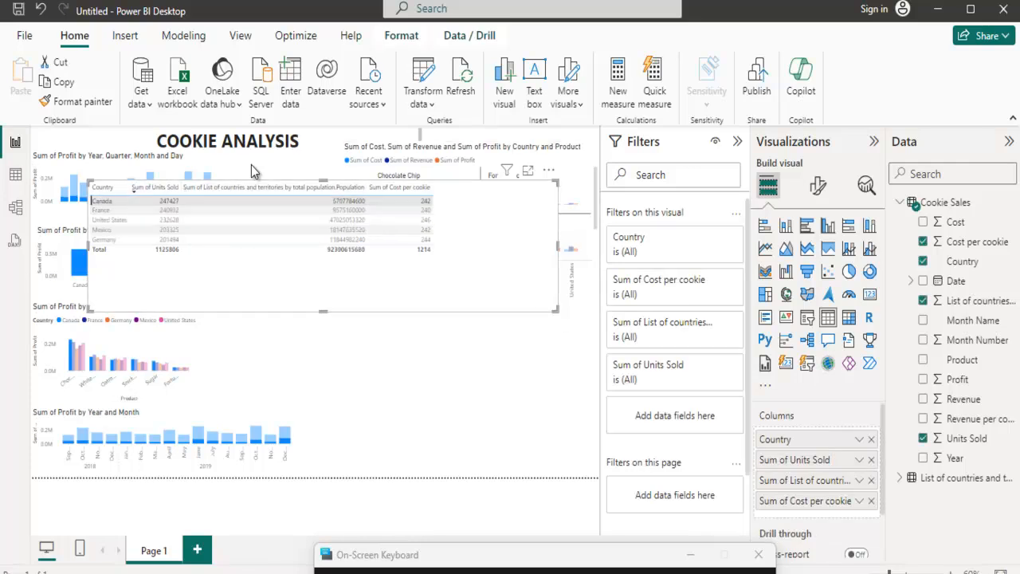
pyautogui.moveTo(558, 246); pyautogui.dragTo(451, 246)
pyautogui.moveTo(251, 171); pyautogui.dragTo(401, 292)
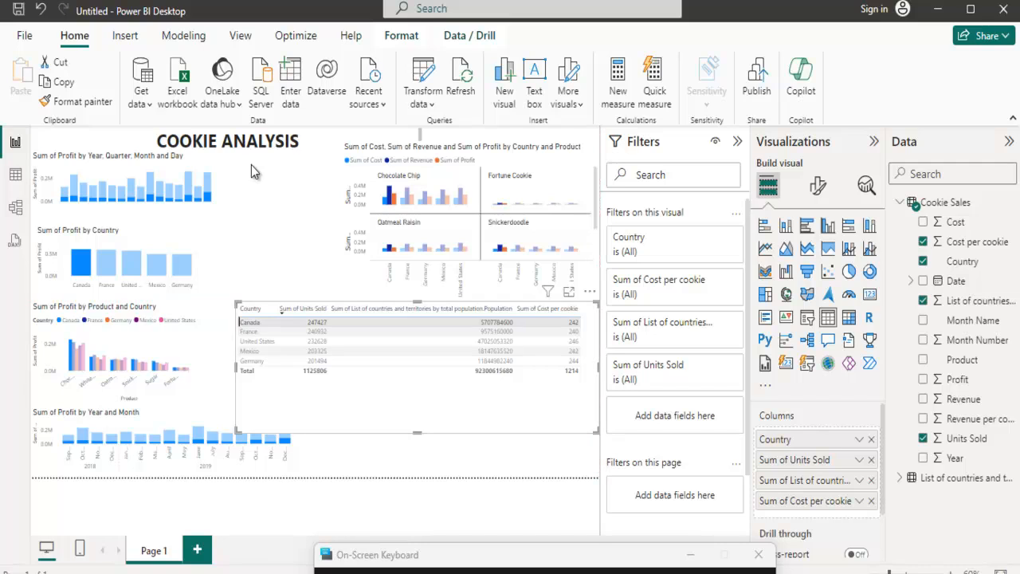
# Start publishing the report, saving it as COOKIE ANALYSIS in the PowerBI Tutorial folder.
pyautogui.click(251, 172)
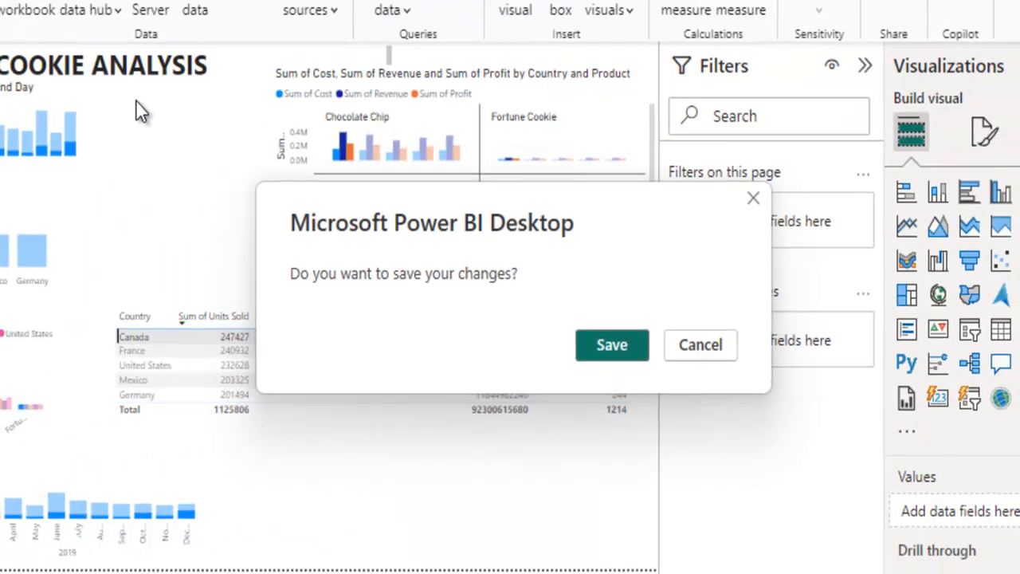
pyautogui.press('Return')
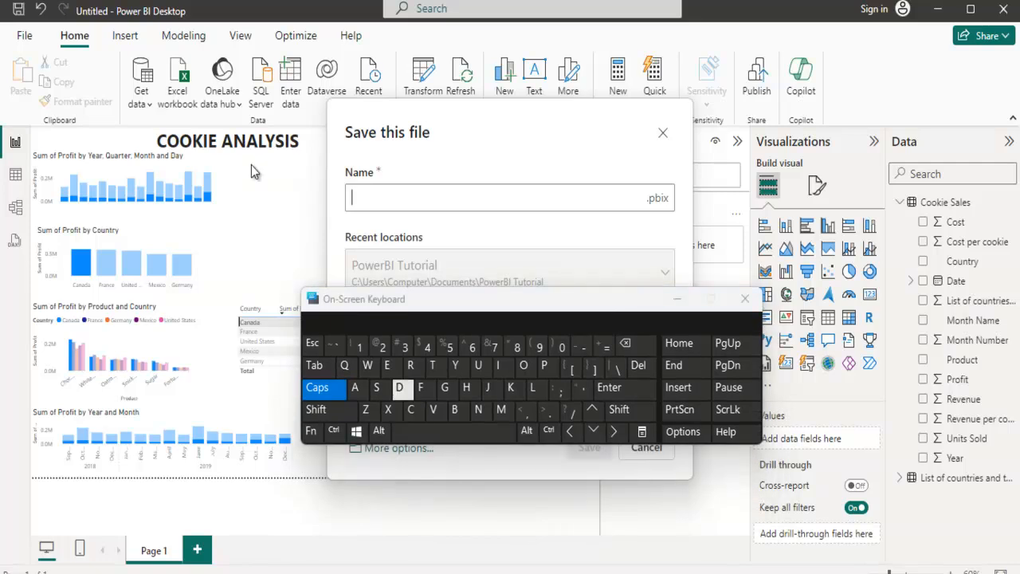
pyautogui.write('C')
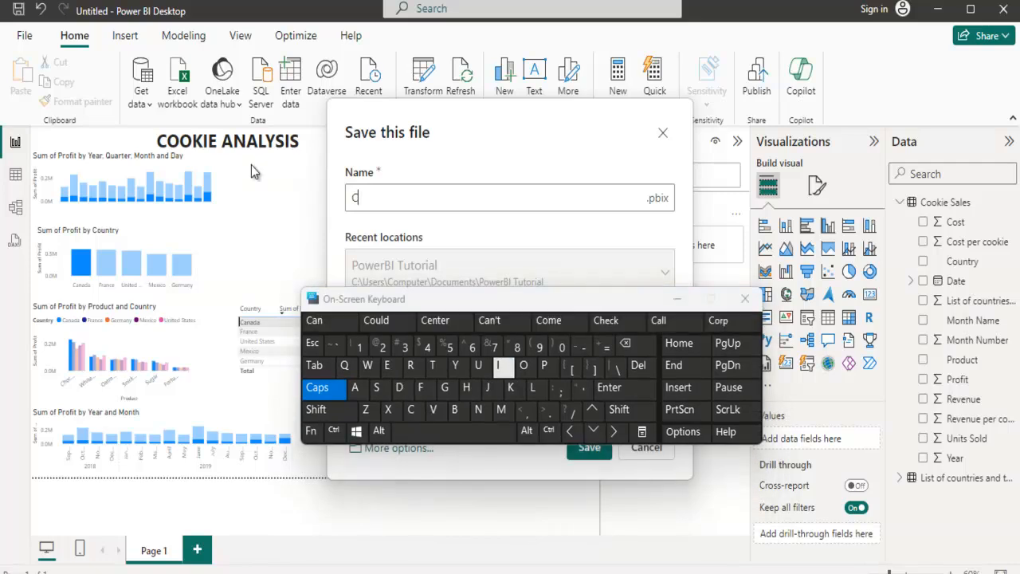
pyautogui.write('OOK')
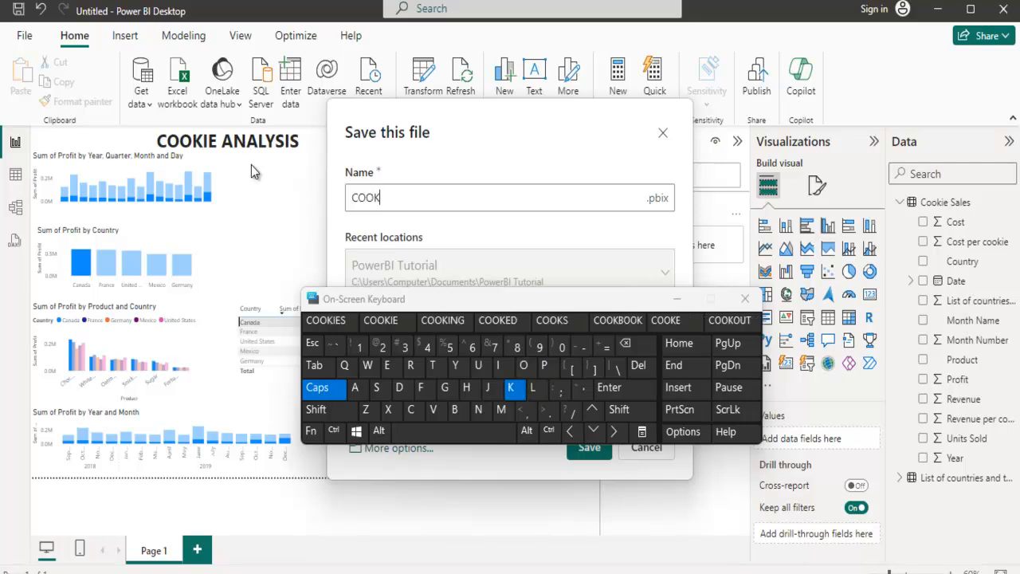
pyautogui.write('I')
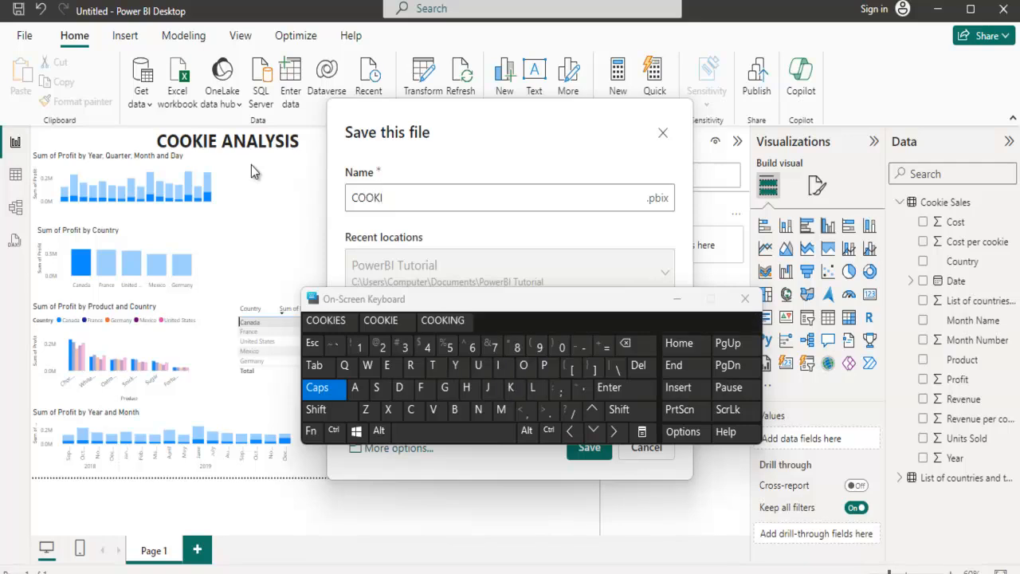
pyautogui.write('E ')
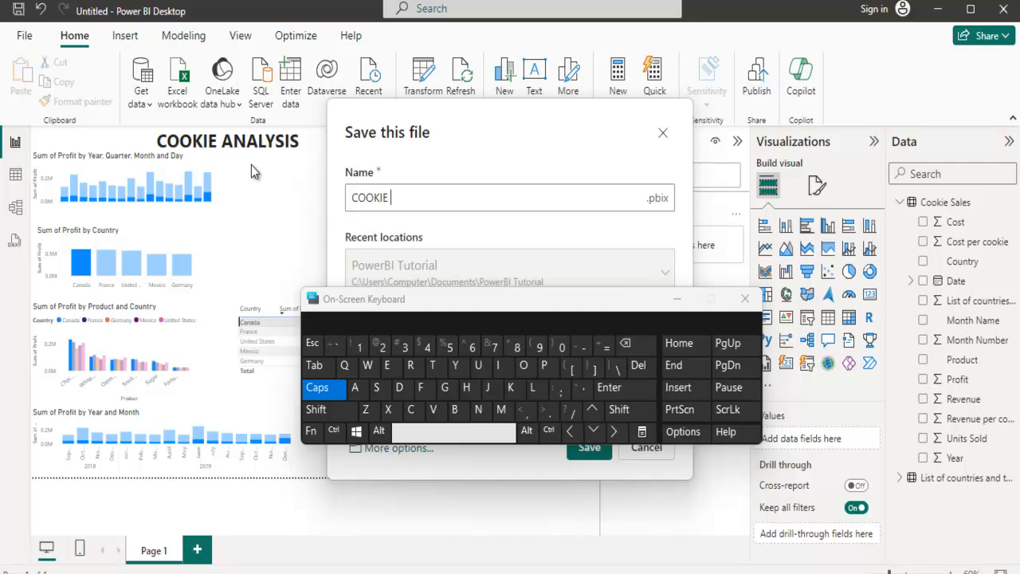
pyautogui.write('AN')
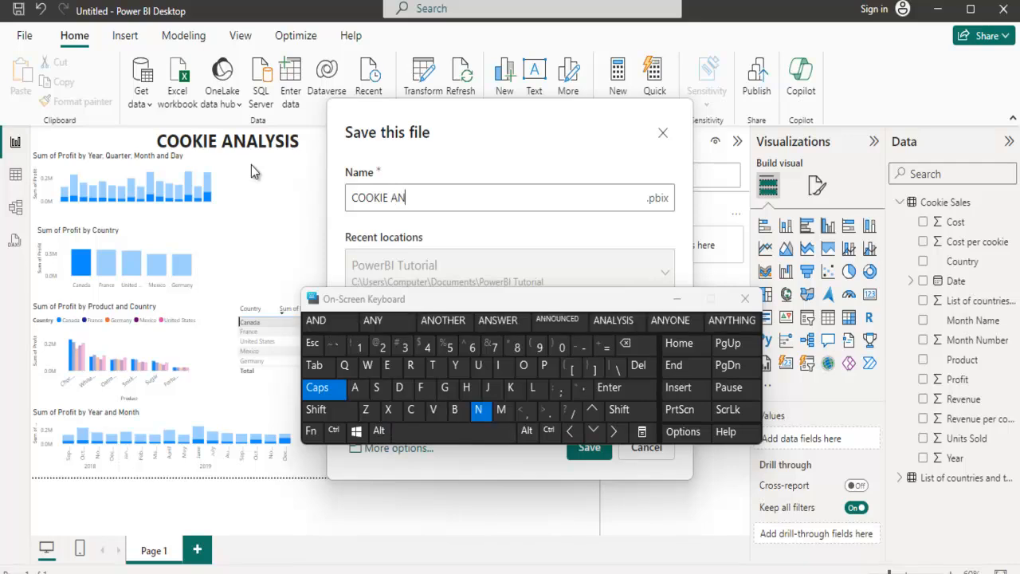
pyautogui.write('A')
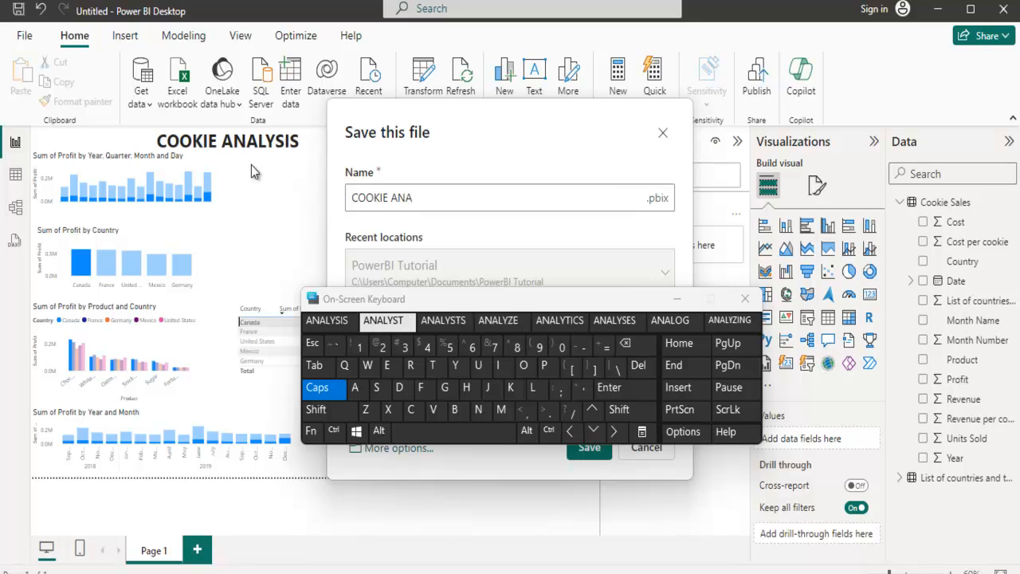
pyautogui.write('LYSIS')
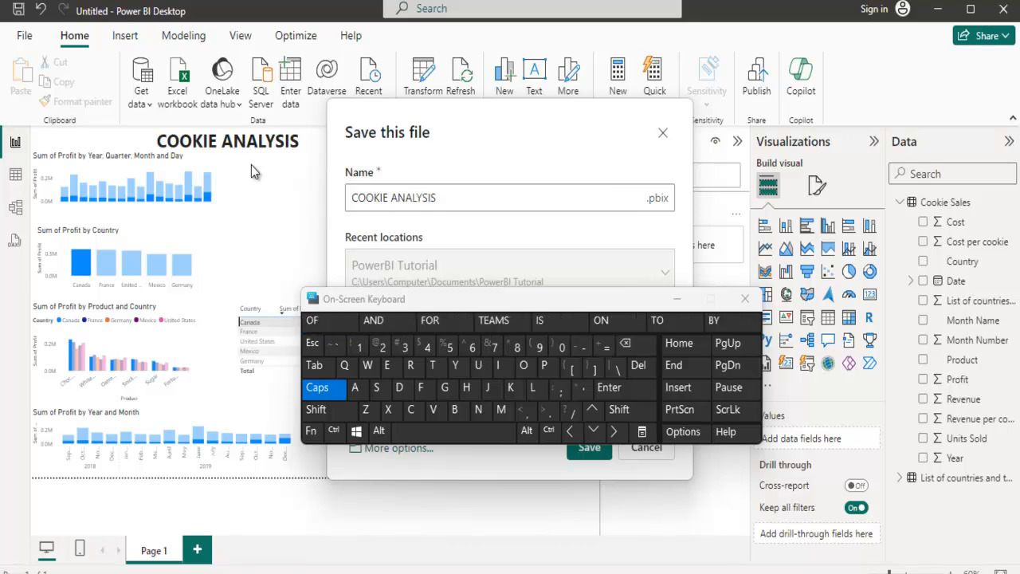
pyautogui.moveTo(478, 299); pyautogui.dragTo(490, 489)
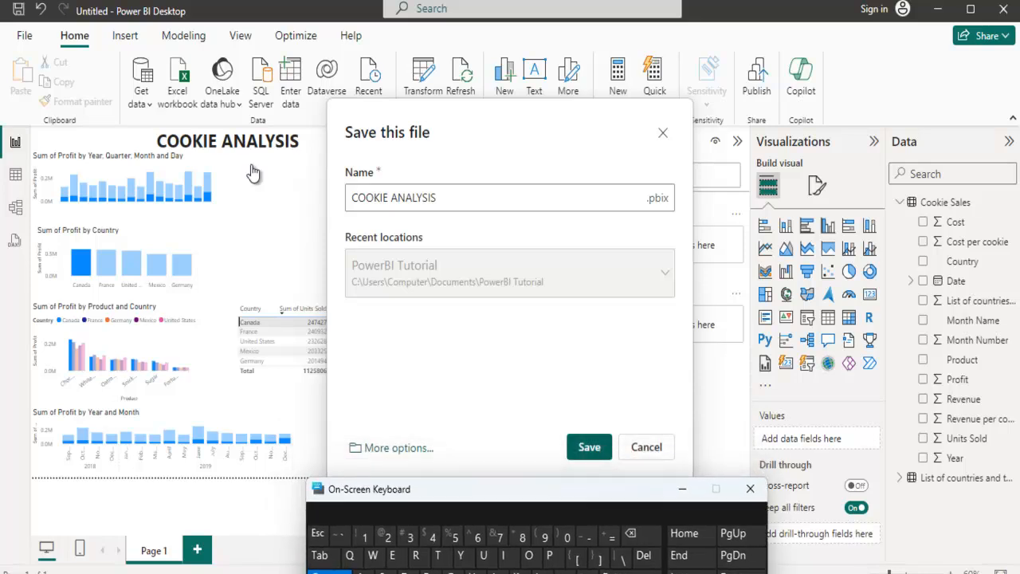
pyautogui.click(252, 165)
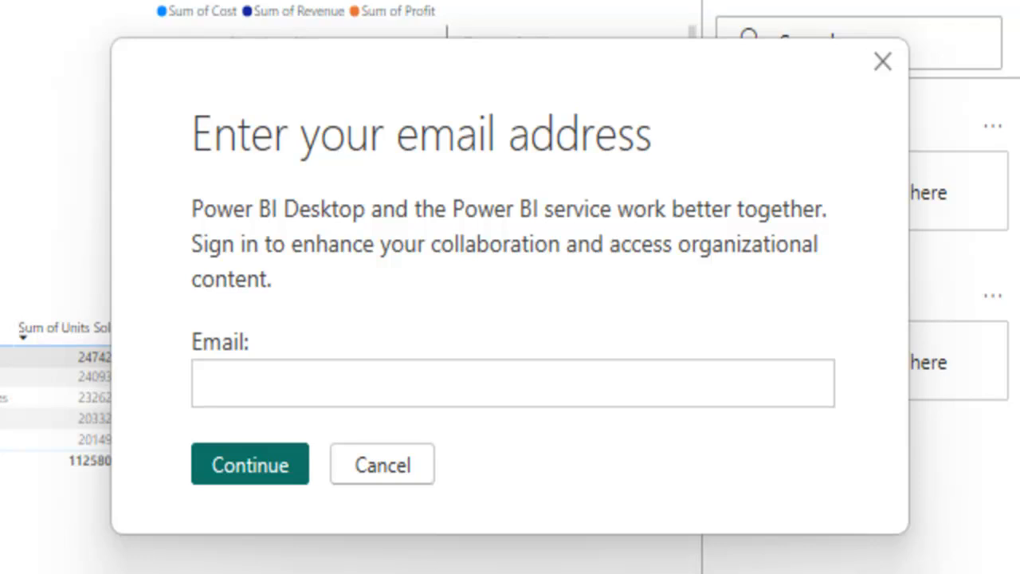
# Enter the account's e-mail address to sign in for publishing.
pyautogui.write('a')
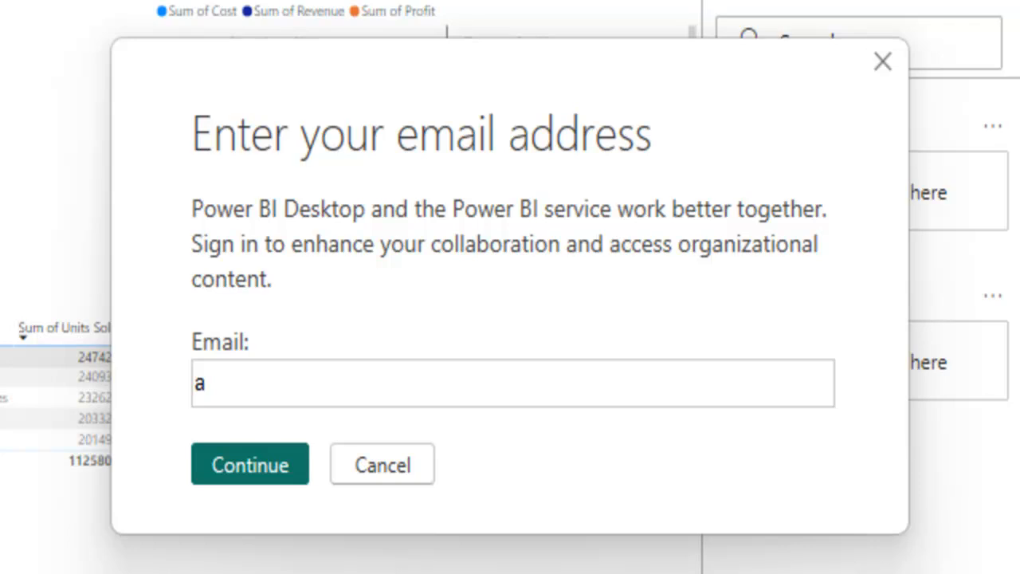